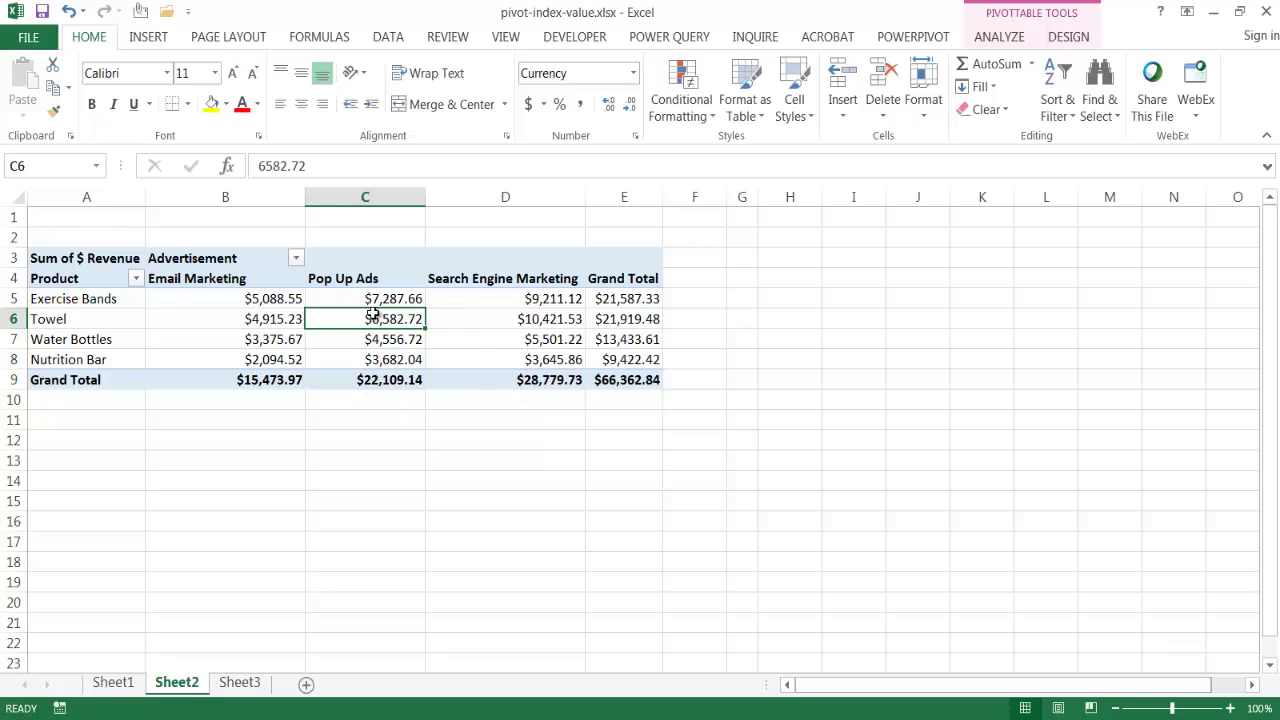
# Review the source data on Sheet1, including the Advertisement column's filter values, and return to the pivot table on Sheet2.
pyautogui.moveTo(372, 315)
pyautogui.moveTo(276, 301)
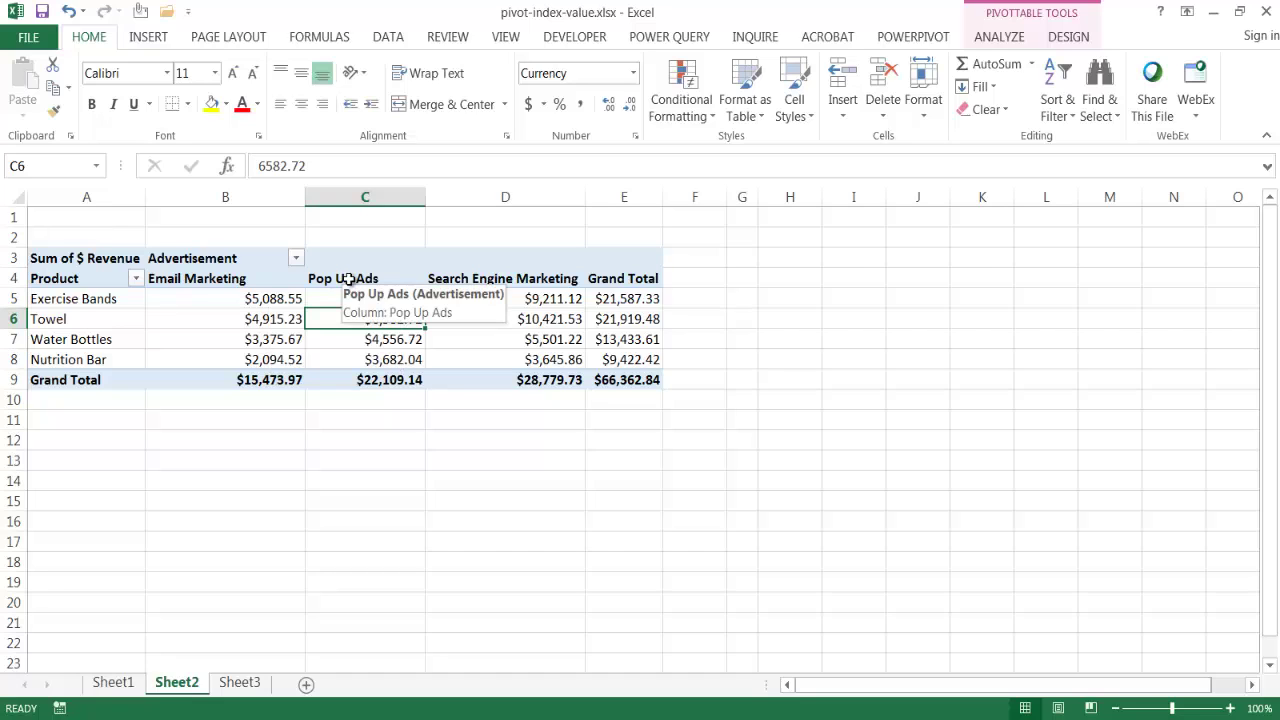
pyautogui.moveTo(321, 302)
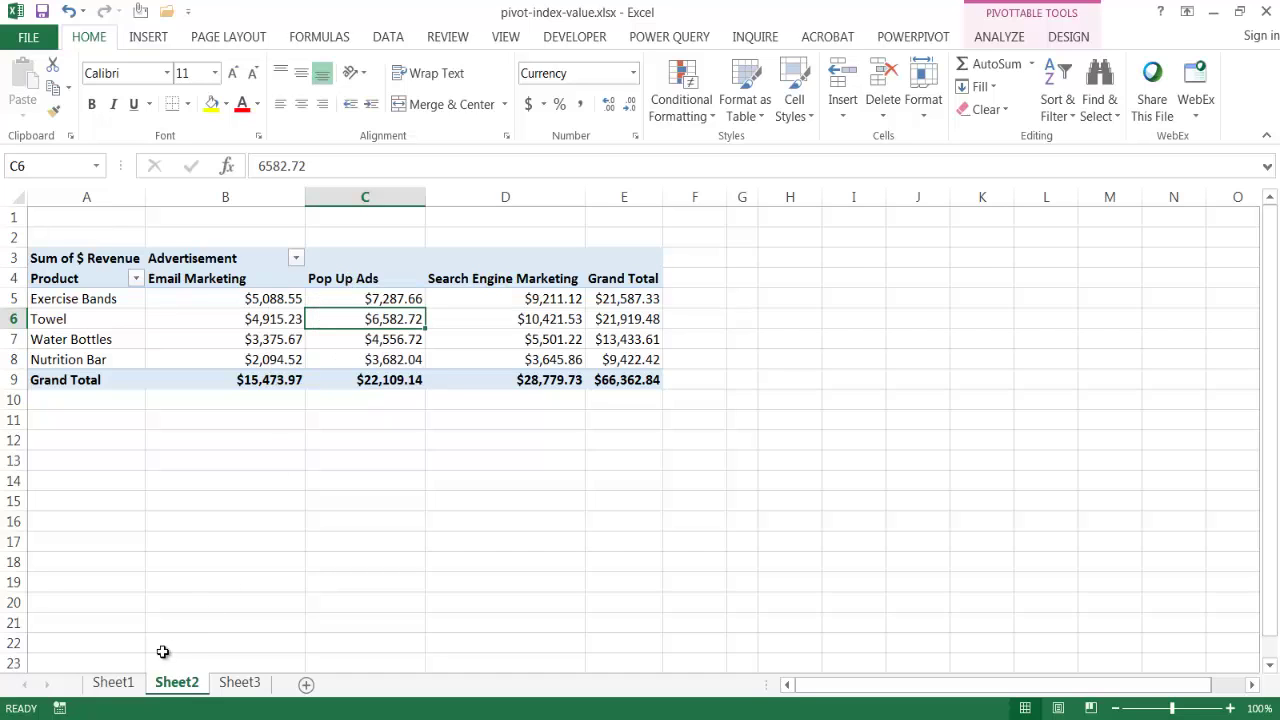
pyautogui.click(126, 685)
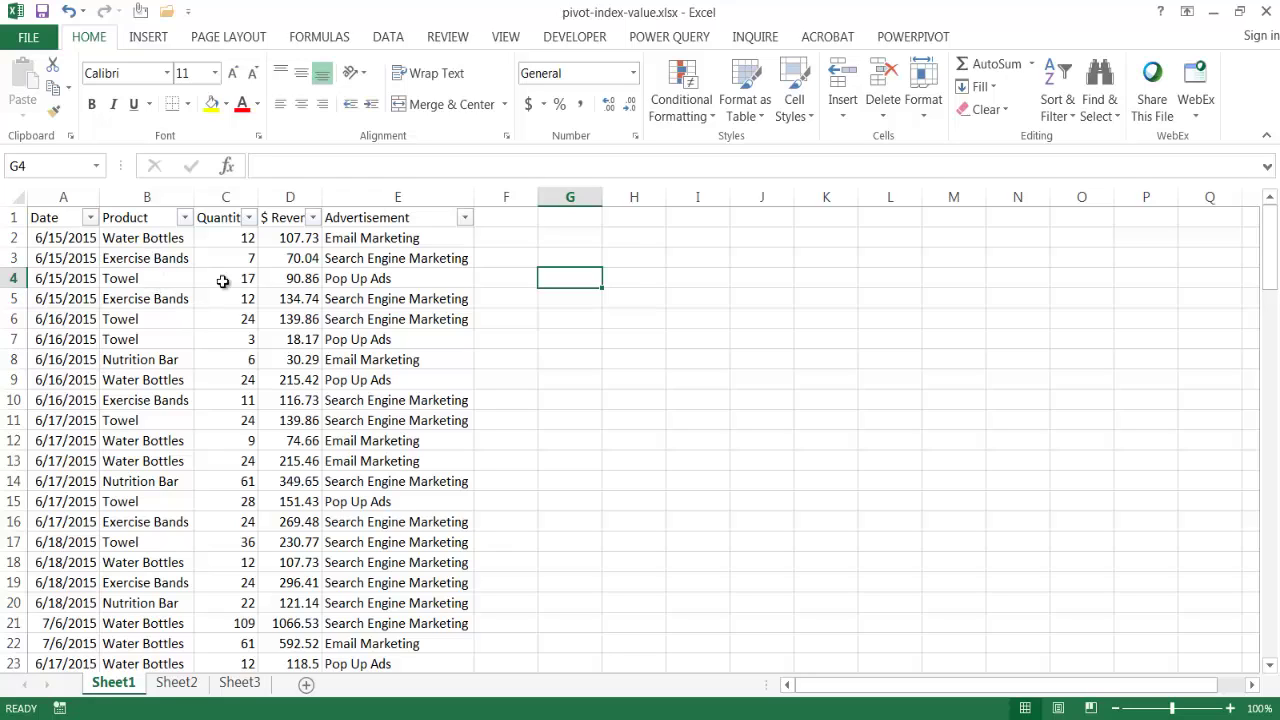
pyautogui.click(464, 217)
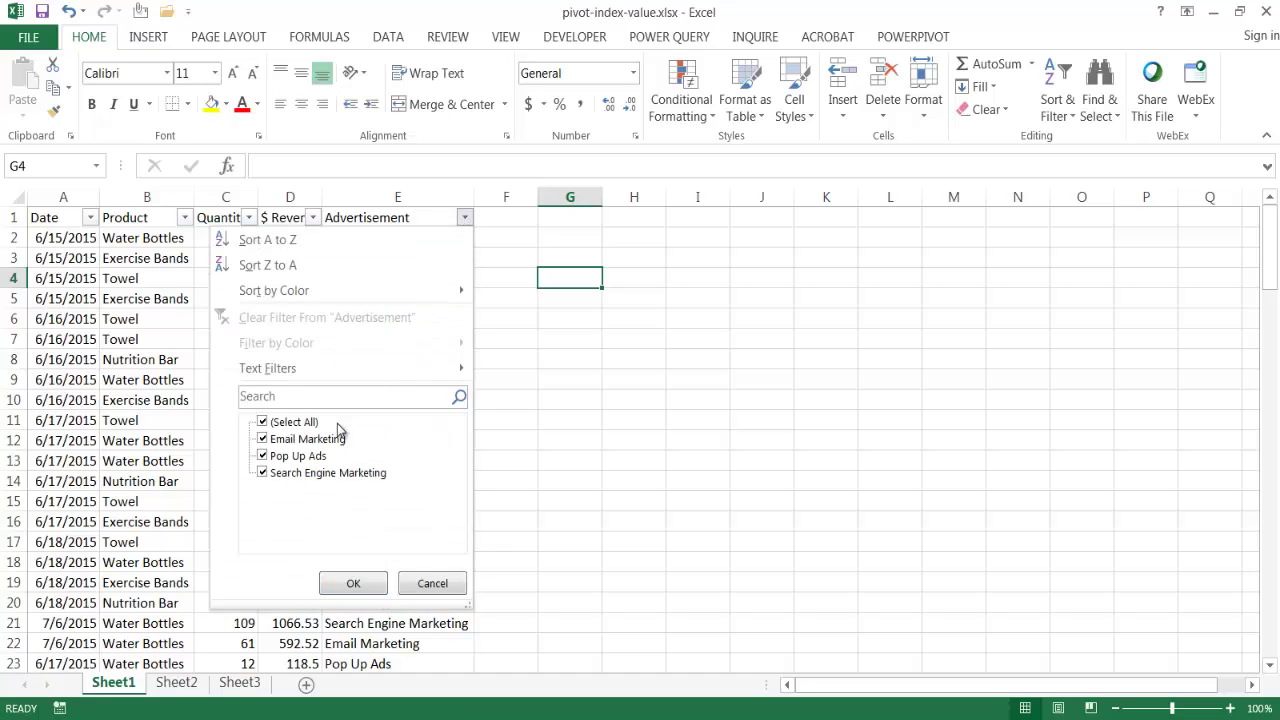
pyautogui.click(368, 588)
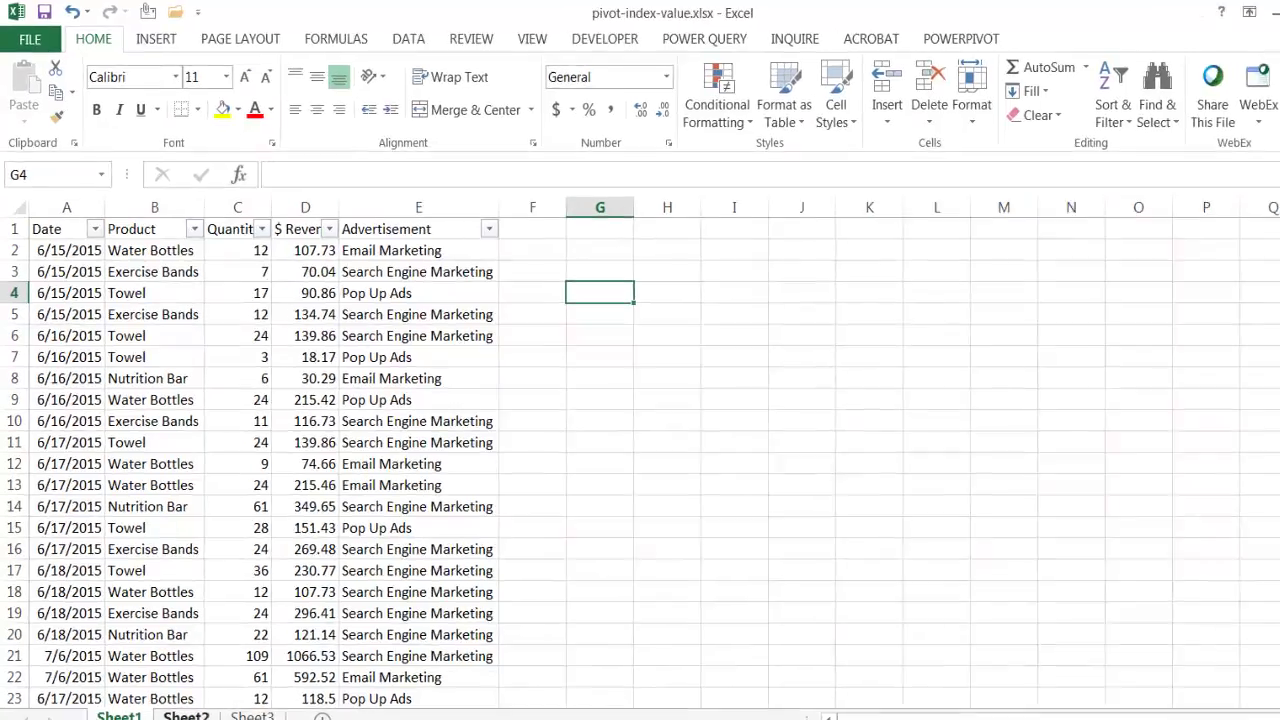
pyautogui.click(193, 692)
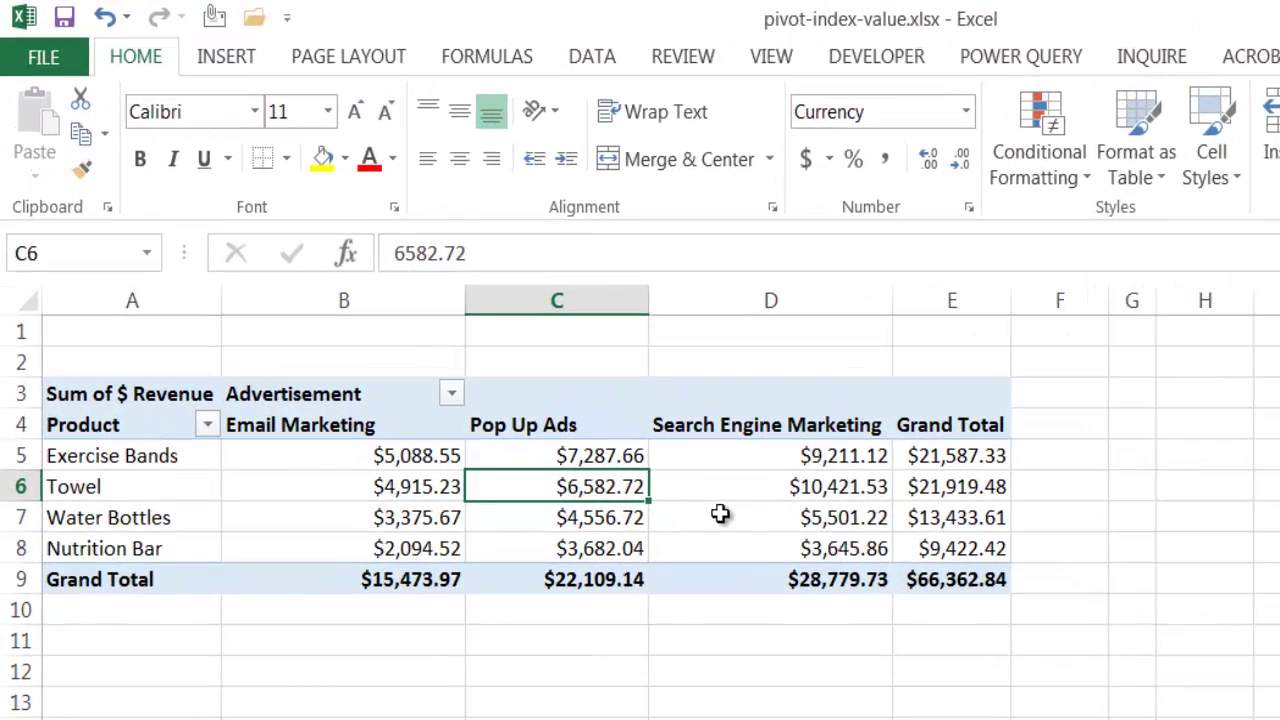
# Examine the Pop Up Ads revenue by product in the pivot table, focusing on Exercise Bands and the column header.
pyautogui.moveTo(638, 494)
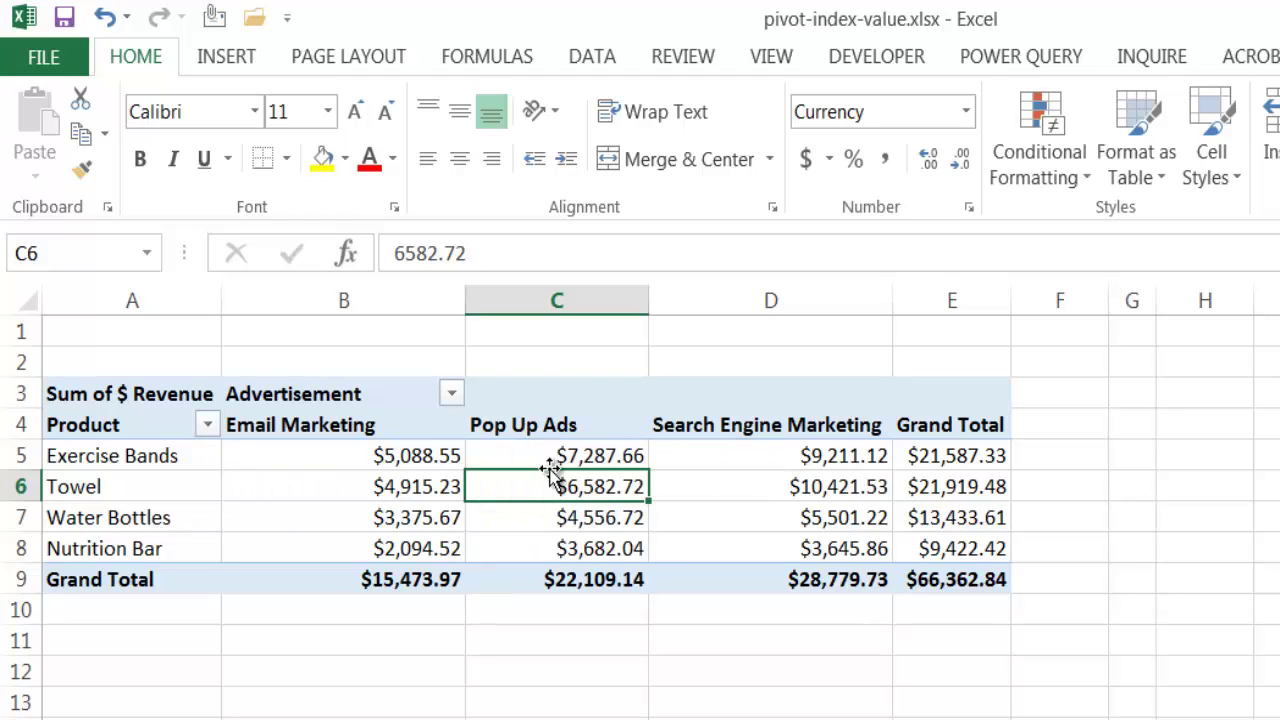
pyautogui.click(612, 459)
pyautogui.moveTo(594, 585)
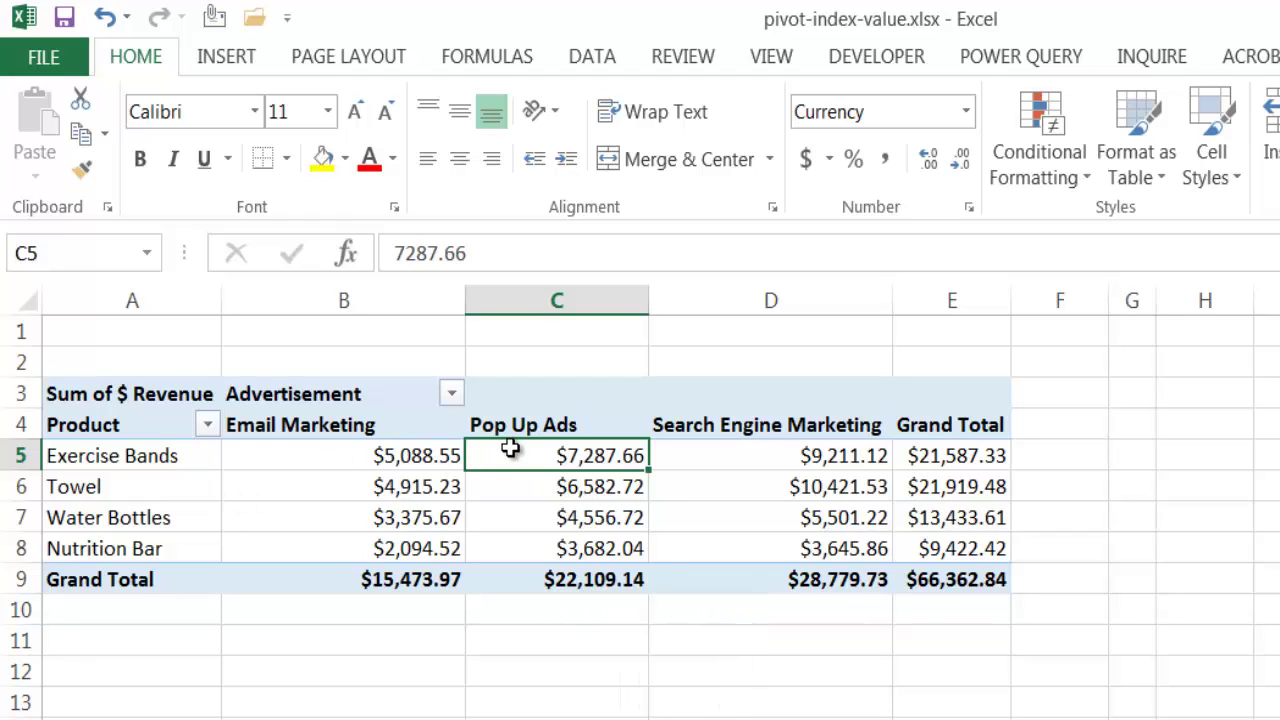
pyautogui.moveTo(571, 507)
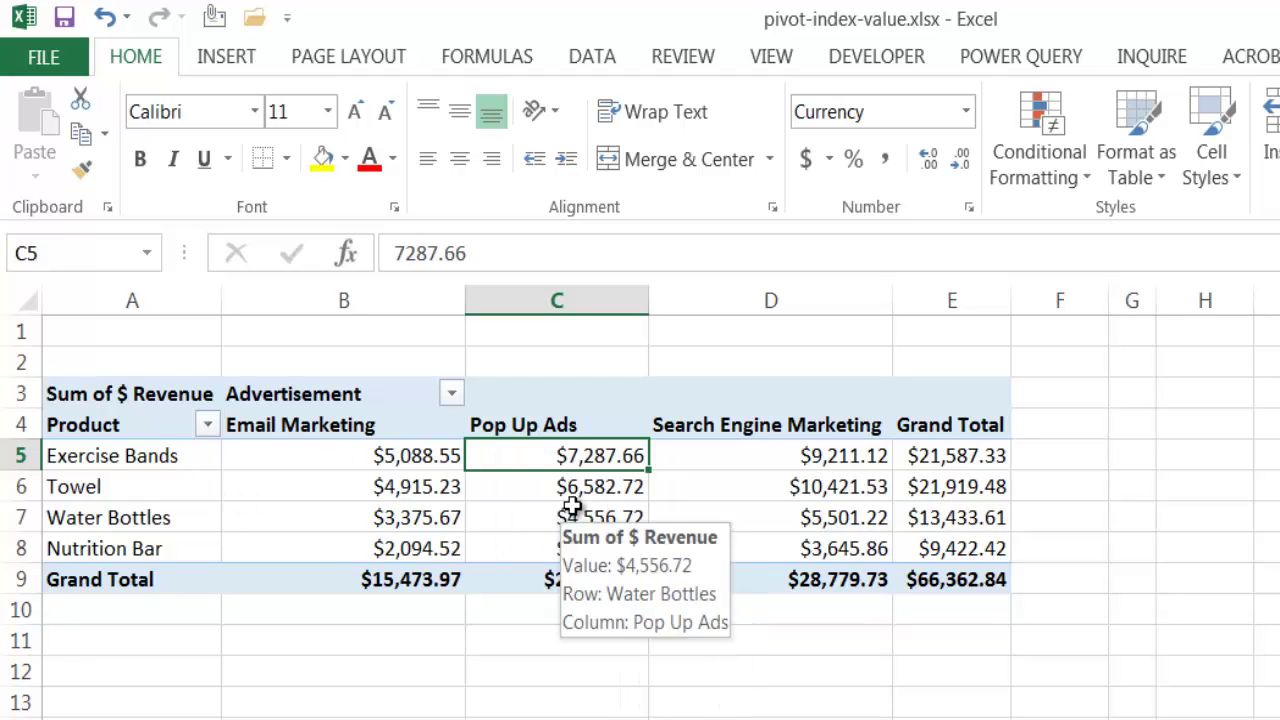
pyautogui.moveTo(600, 485)
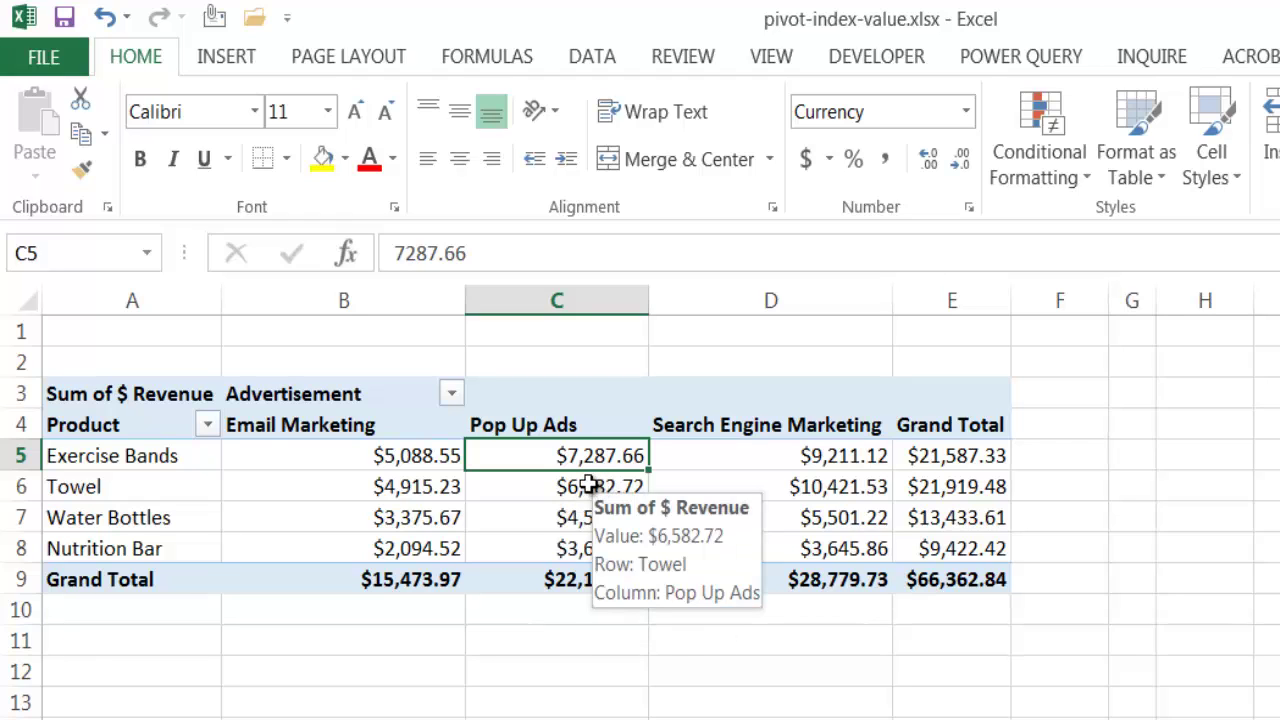
pyautogui.moveTo(580, 458)
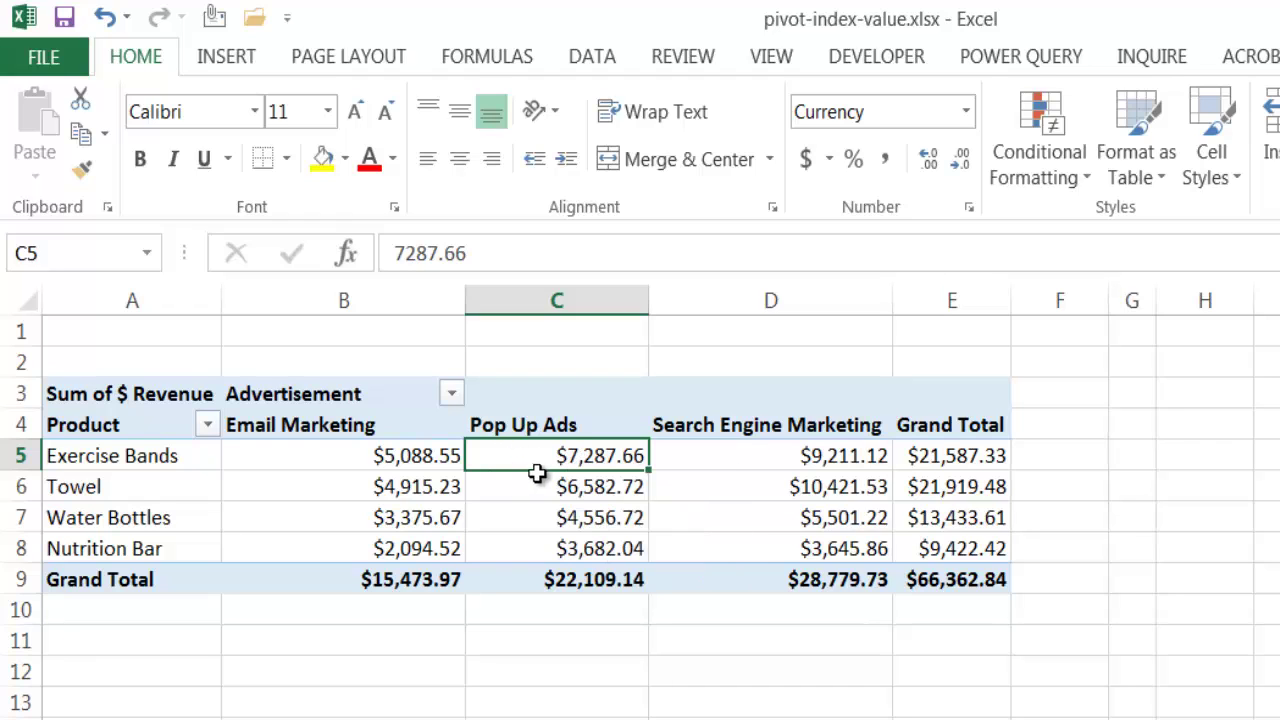
pyautogui.click(541, 424)
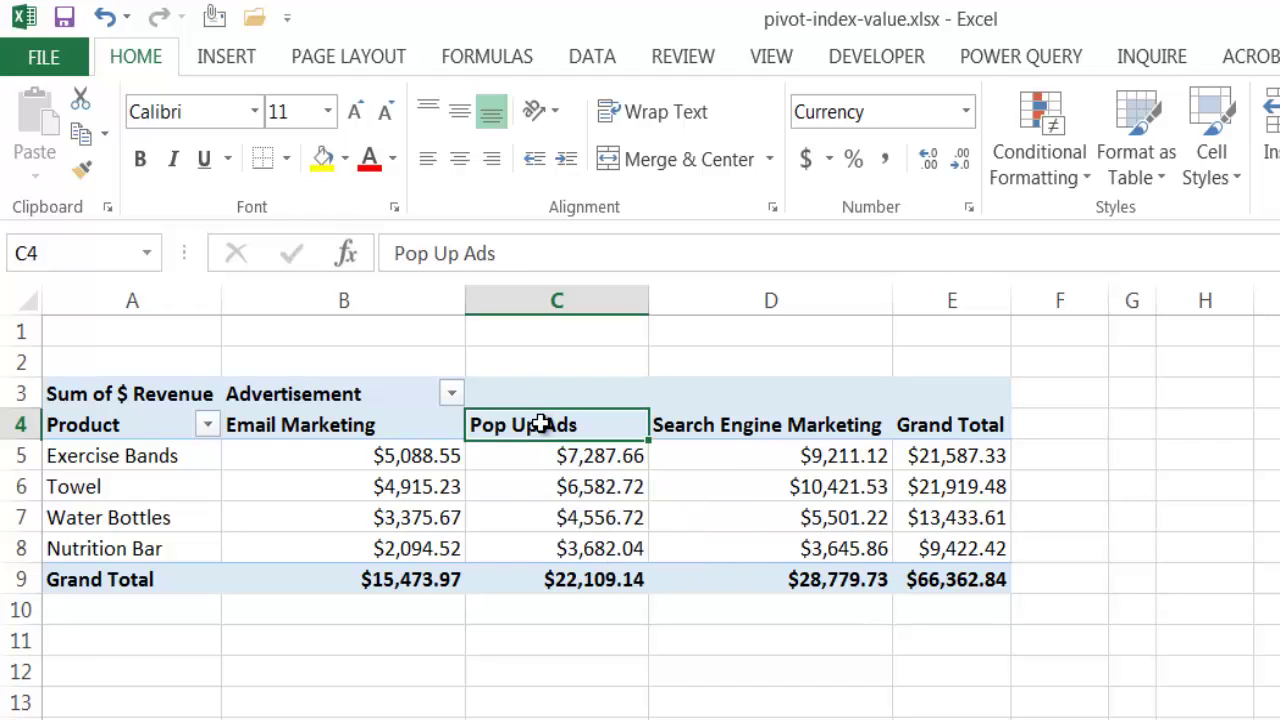
pyautogui.click(530, 456)
pyautogui.moveTo(529, 455)
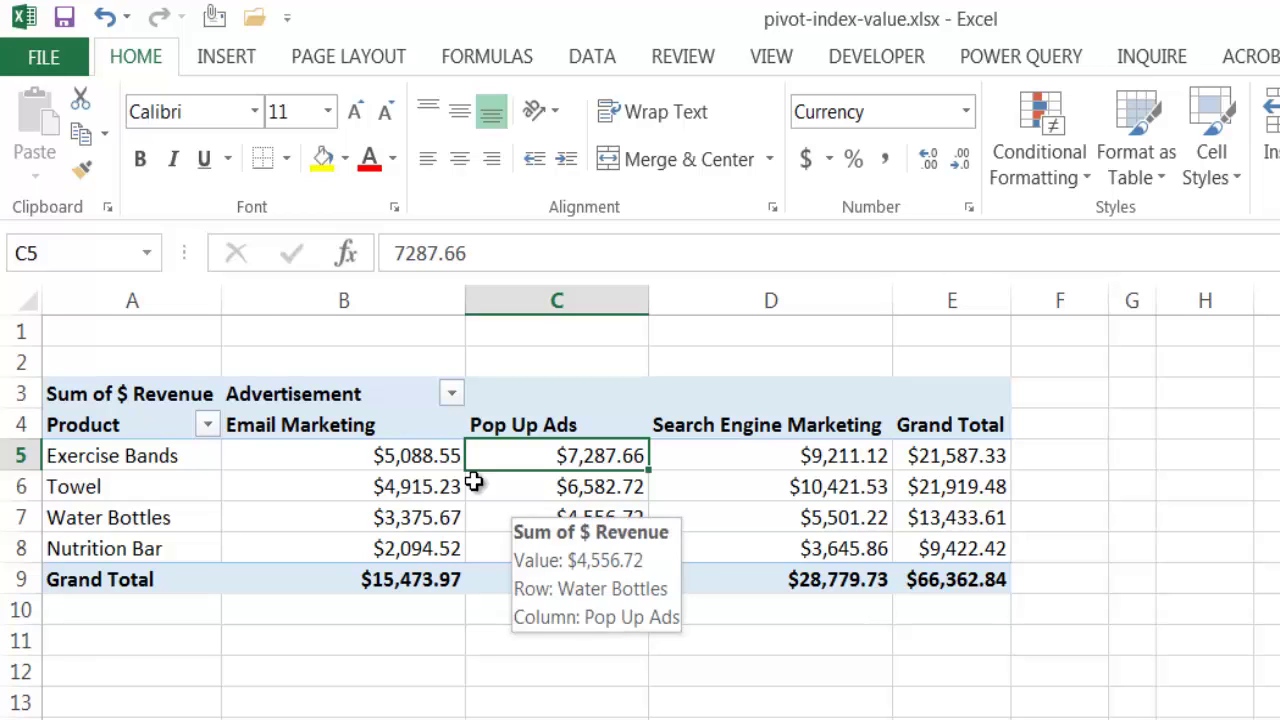
# Delete columns A through E on Sheet2 to remove the existing pivot table.
pyautogui.moveTo(171, 300); pyautogui.dragTo(990, 288)
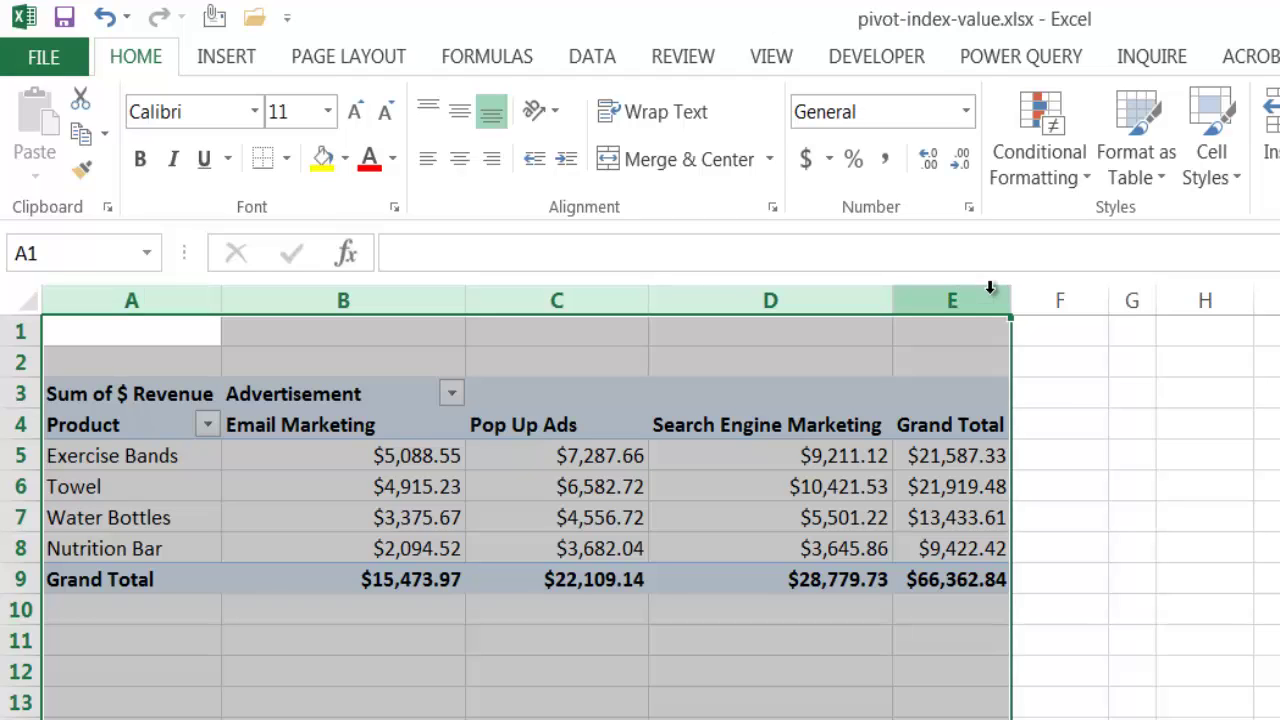
pyautogui.rightClick(988, 292)
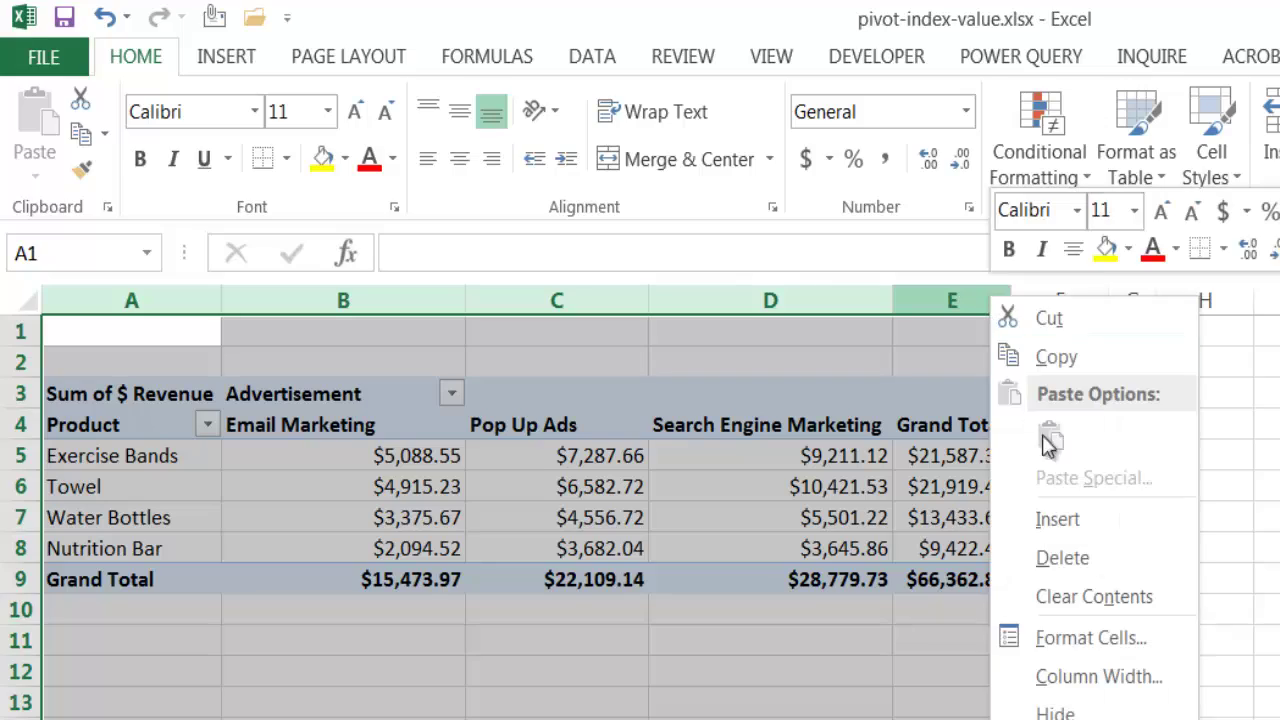
pyautogui.click(1106, 565)
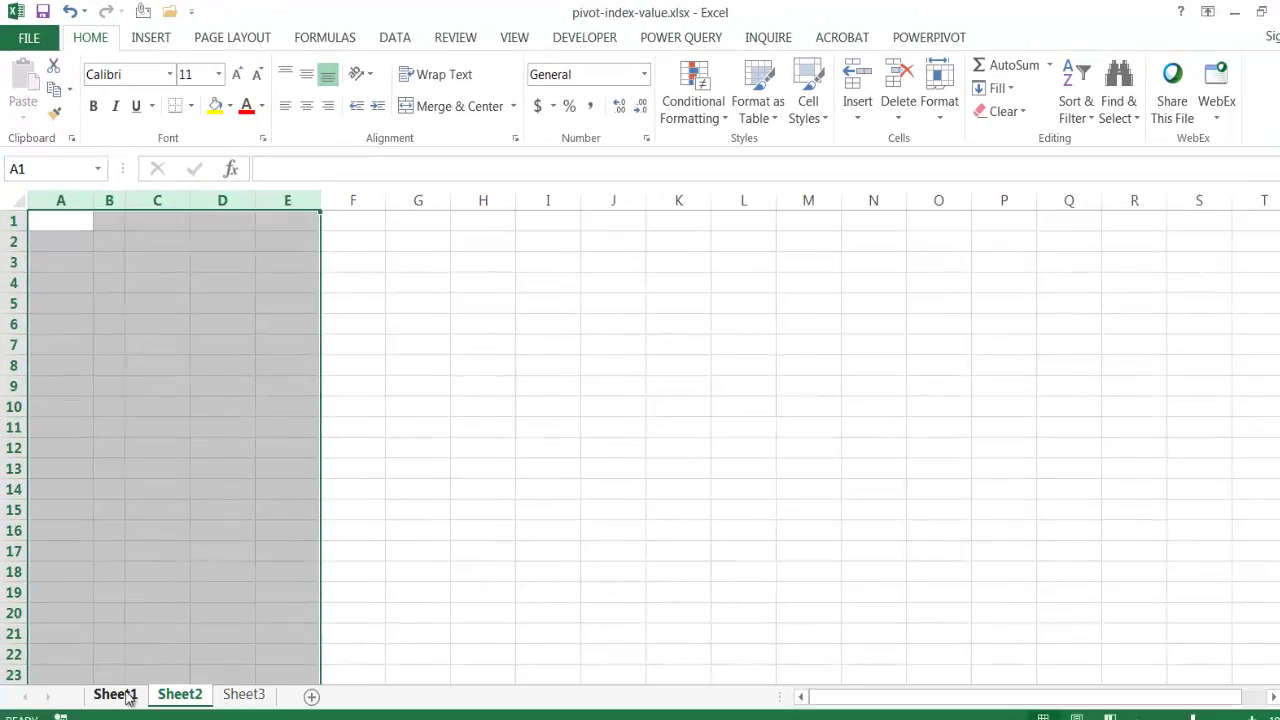
# Create a pivot table from the Sheet1 sales data, placed on the existing worksheet Sheet2 at cell A3.
pyautogui.click(120, 694)
pyautogui.click(162, 382)
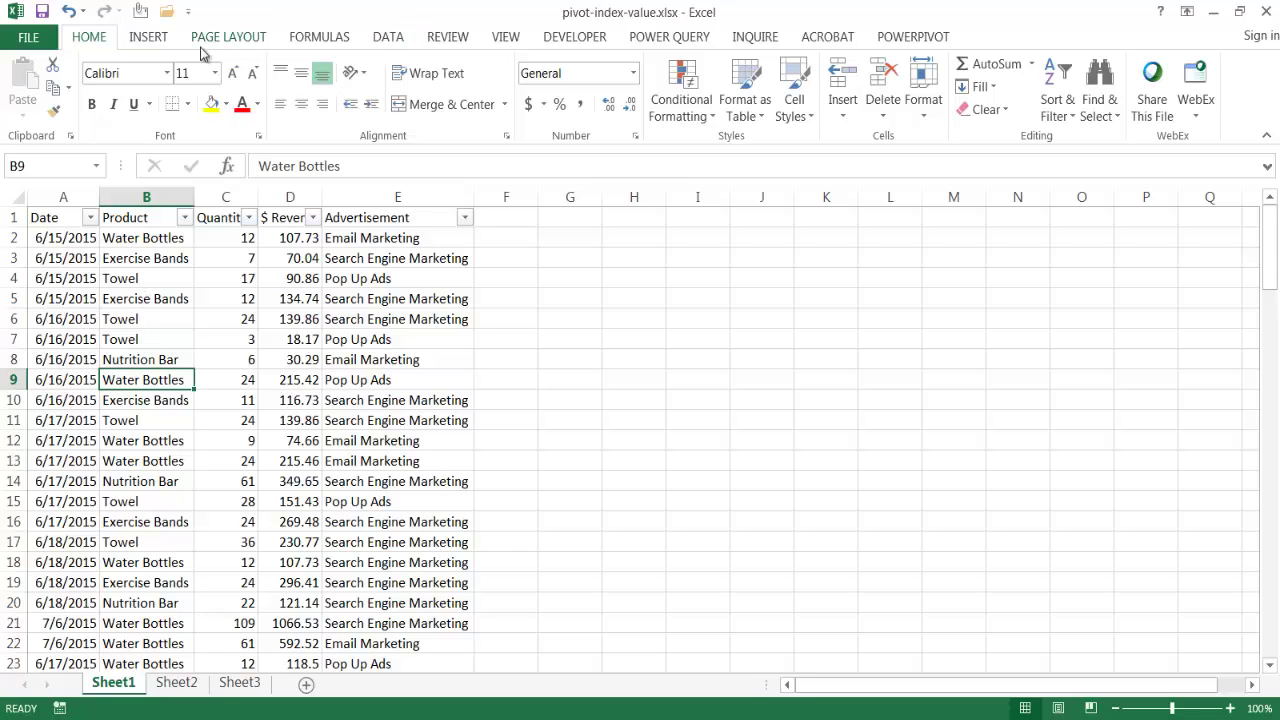
pyautogui.click(143, 40)
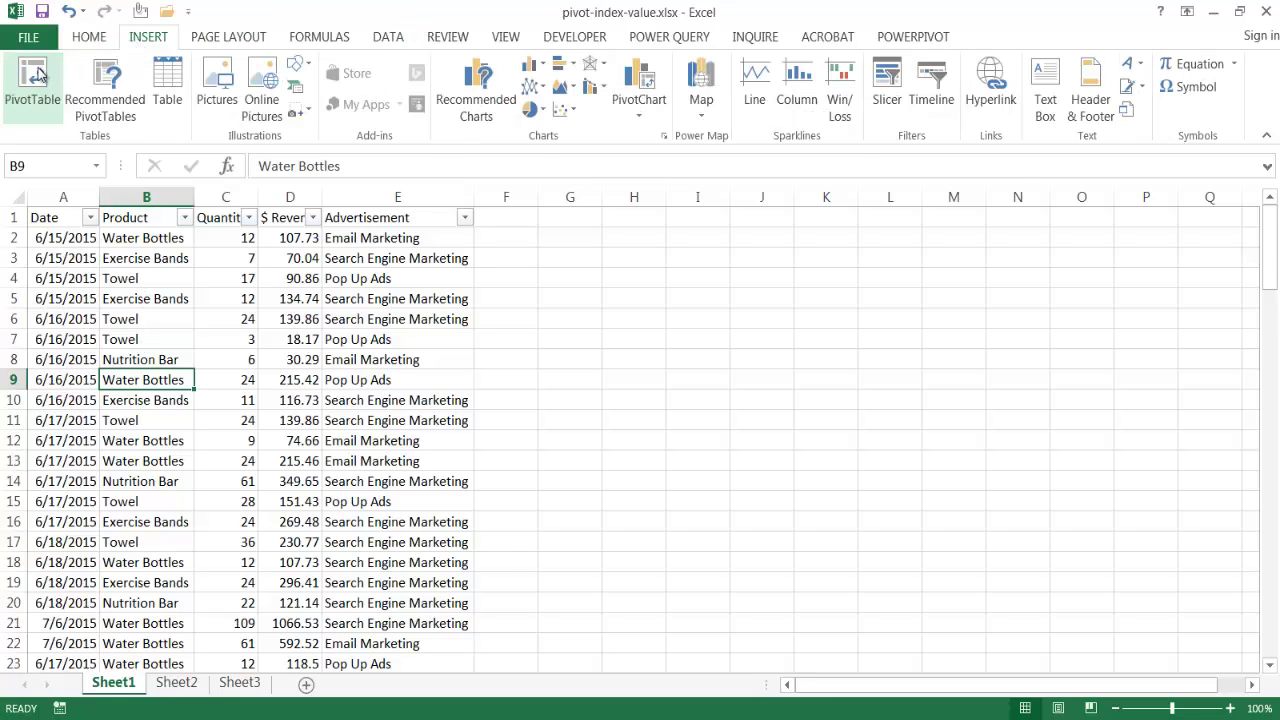
pyautogui.click(36, 78)
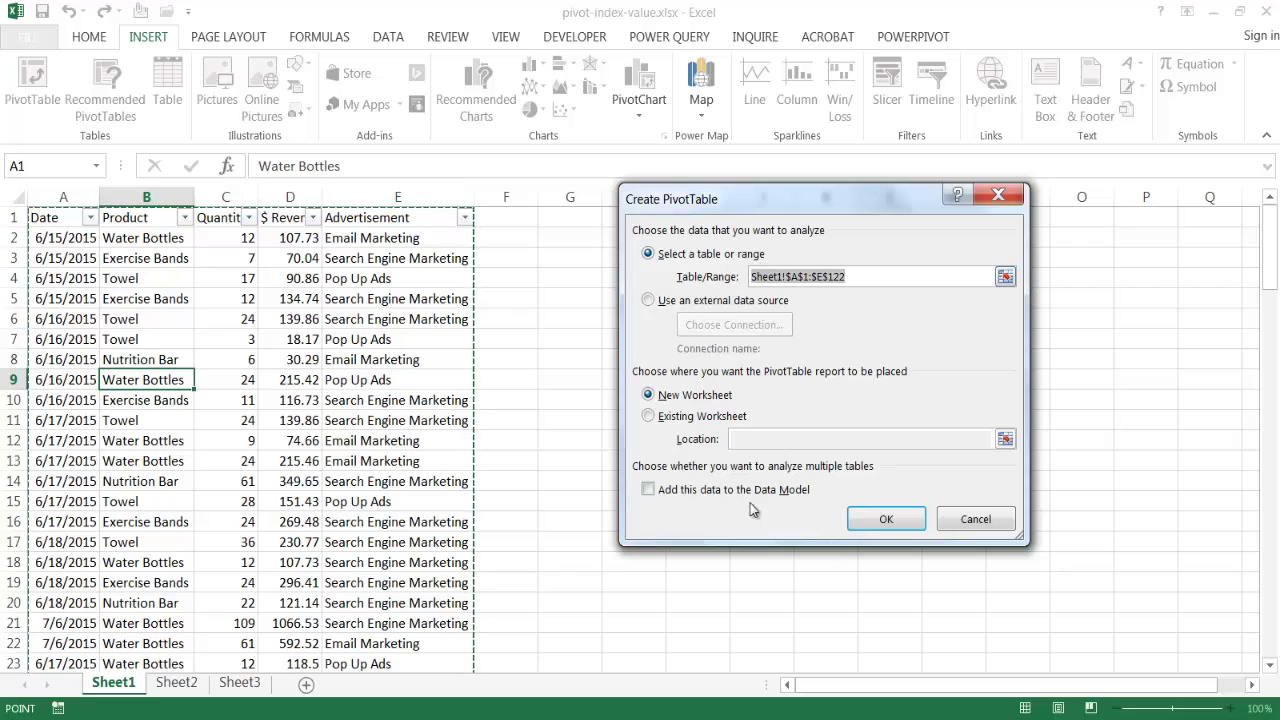
pyautogui.click(648, 417)
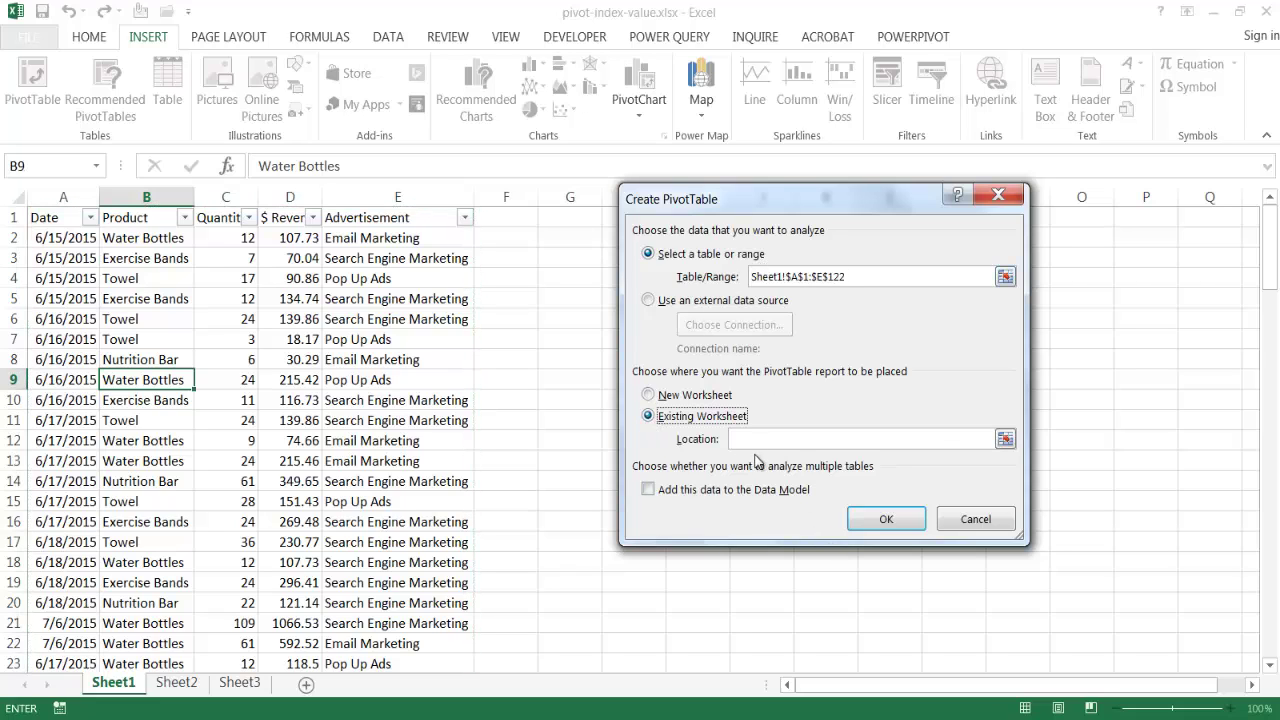
pyautogui.click(176, 682)
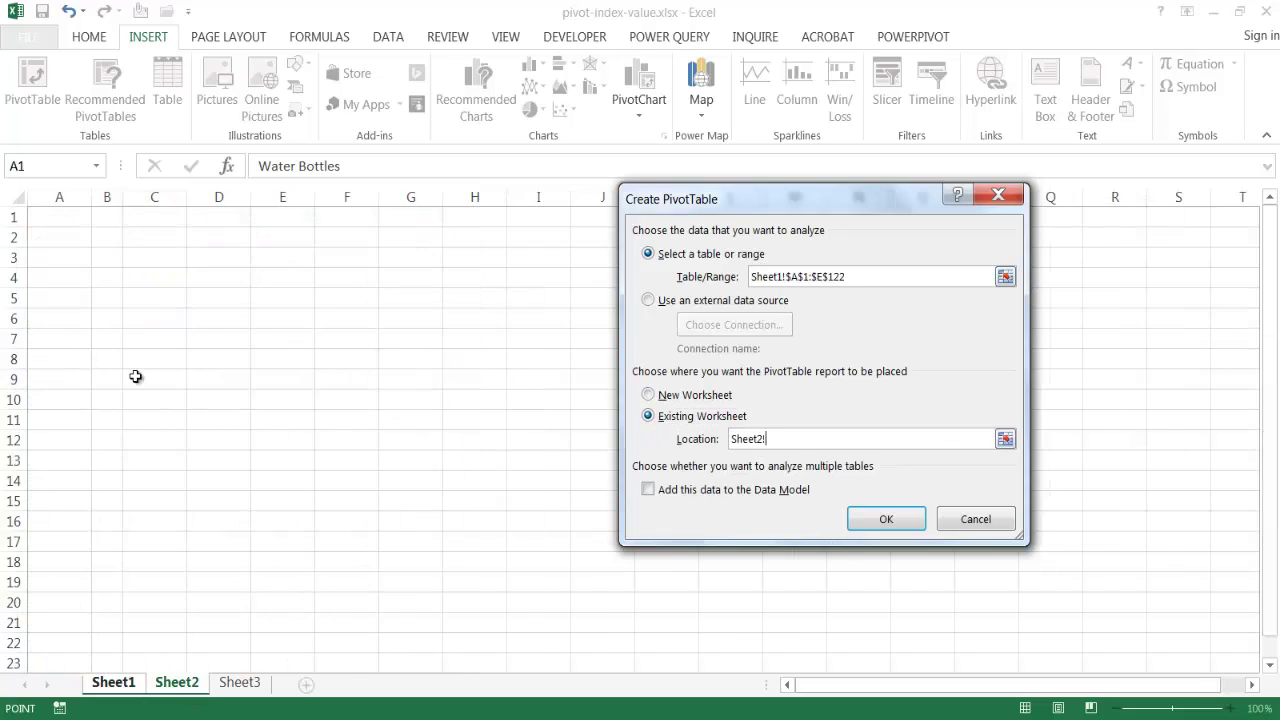
pyautogui.click(52, 257)
pyautogui.click(913, 521)
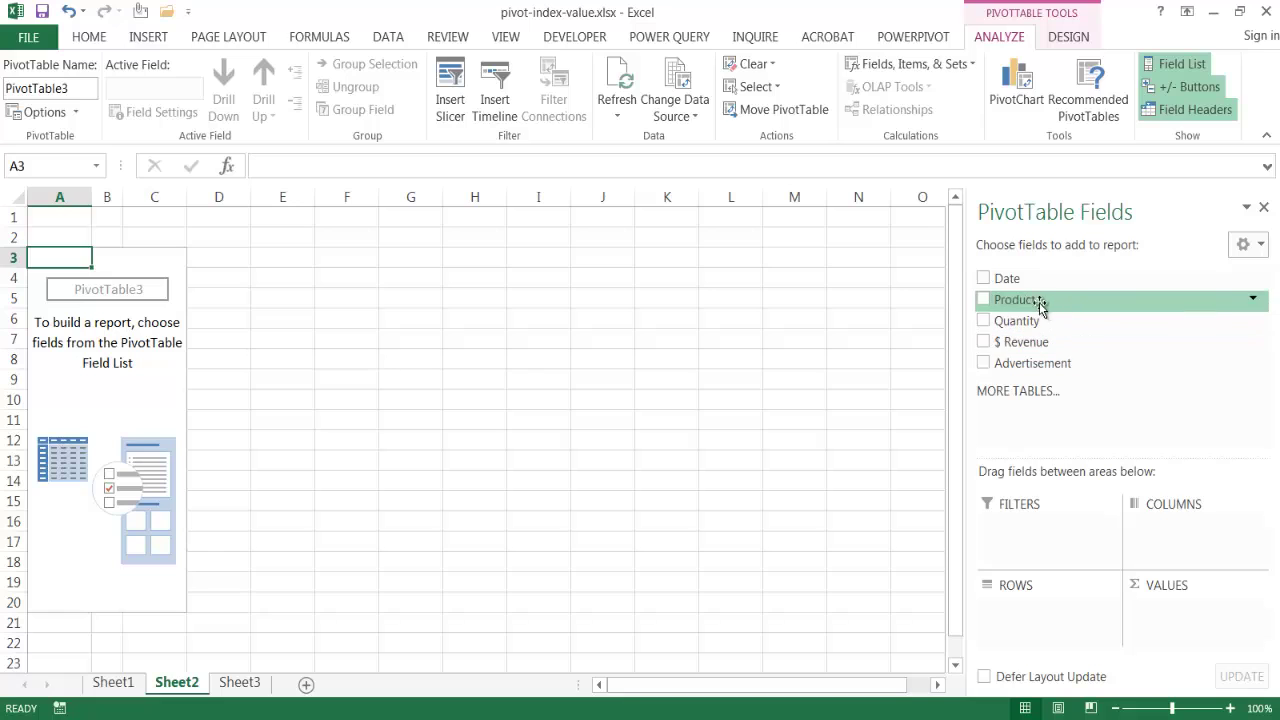
# Lay out the pivot table with Product as rows, Advertisement as columns and the sum of $ Revenue as values.
pyautogui.moveTo(1040, 305); pyautogui.dragTo(1026, 615)
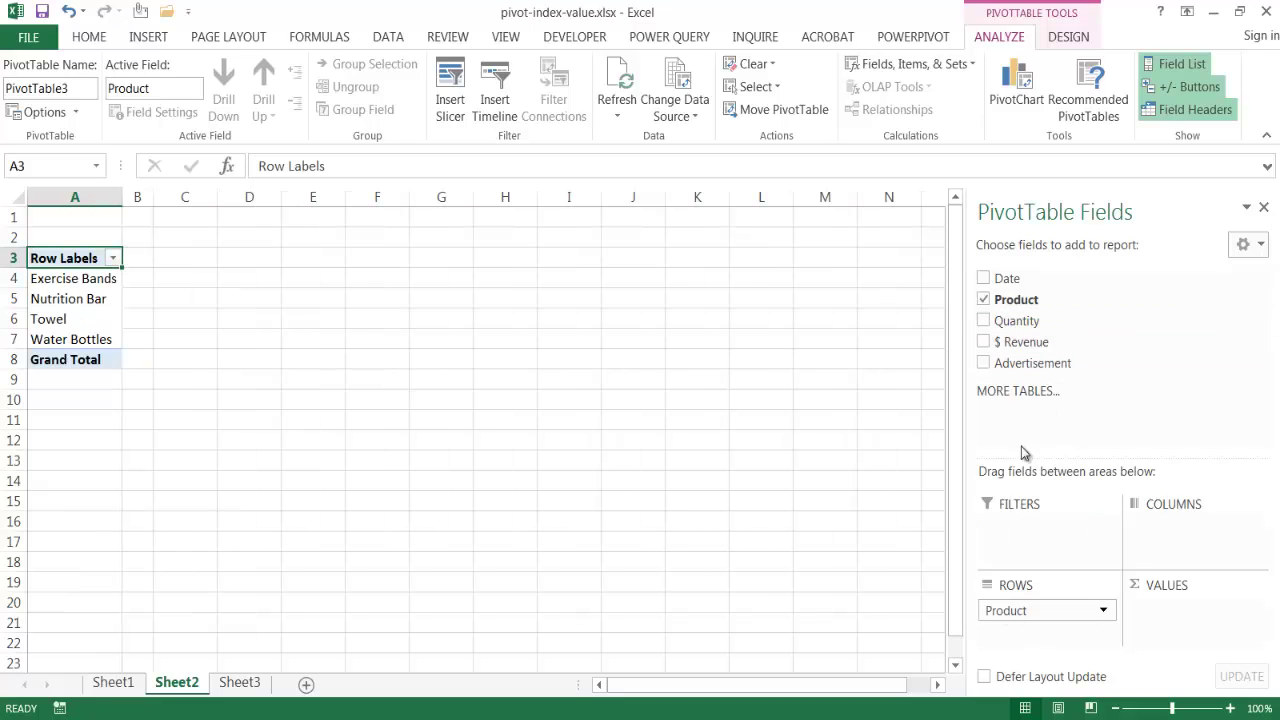
pyautogui.moveTo(1028, 362); pyautogui.dragTo(1206, 534)
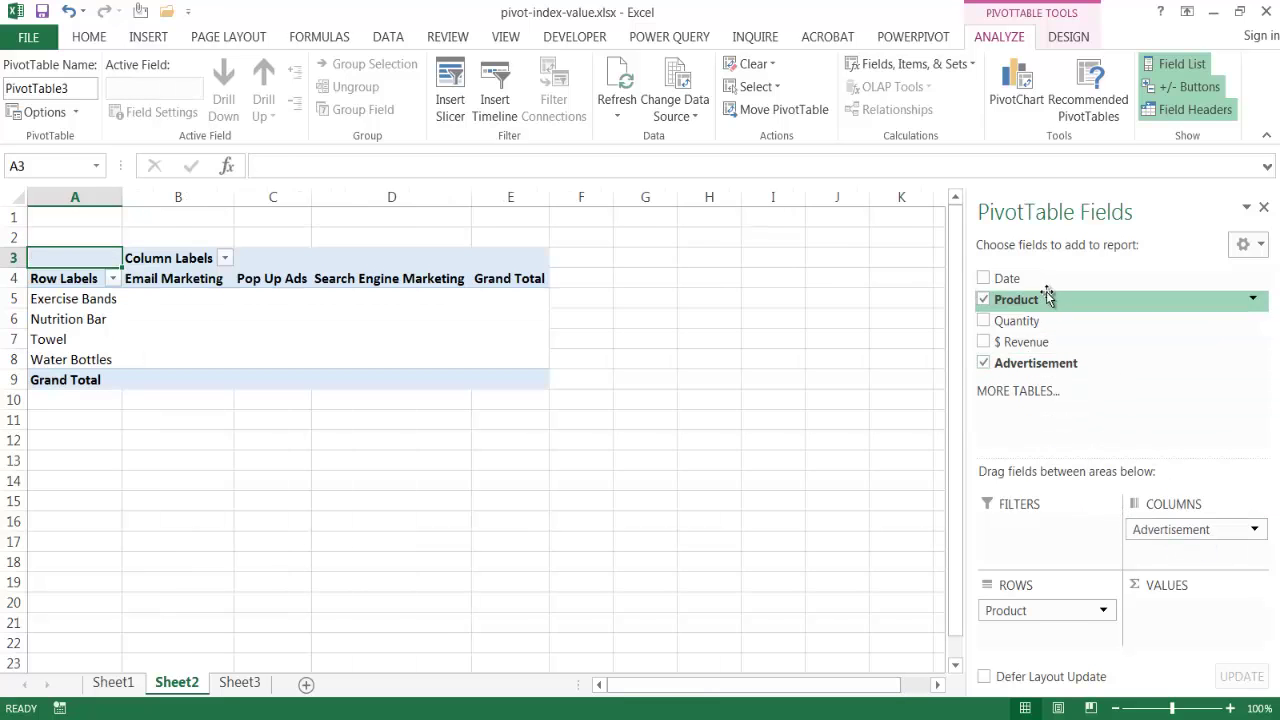
pyautogui.moveTo(1018, 342); pyautogui.dragTo(1198, 636)
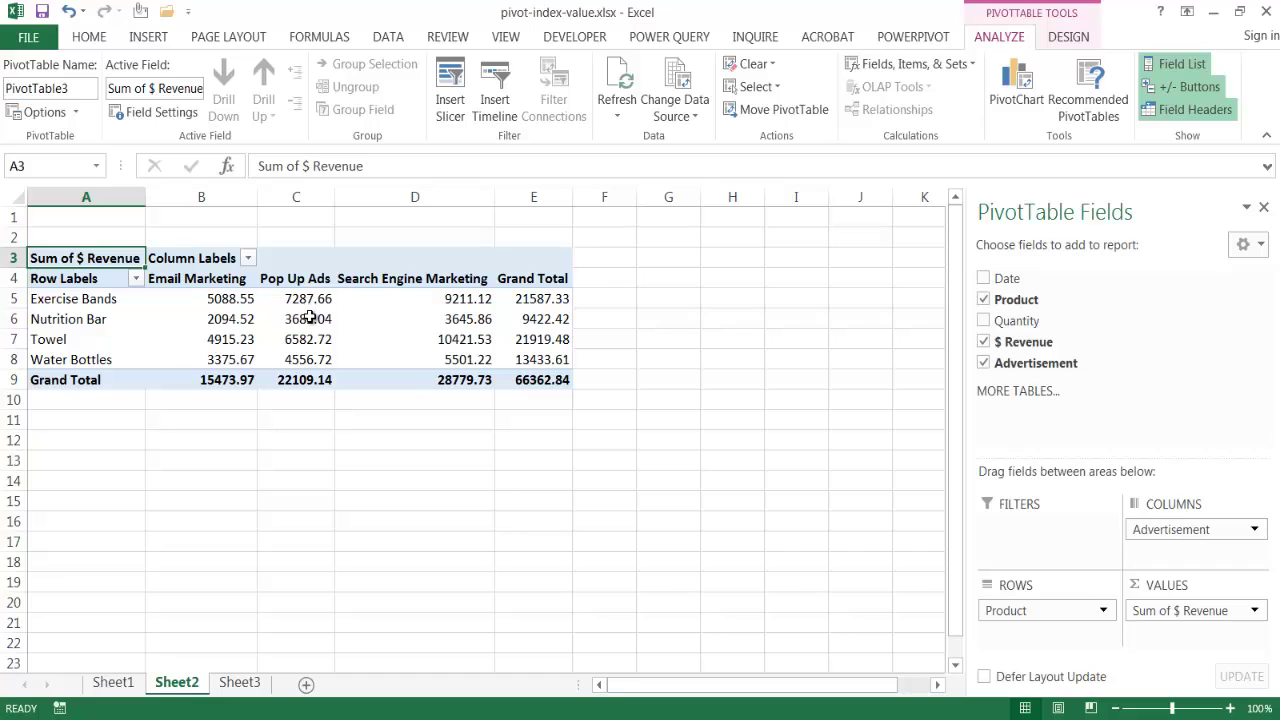
# Apply the Currency number format with the $ symbol and 2 decimal places to the pivot table's revenue values.
pyautogui.moveTo(309, 318)
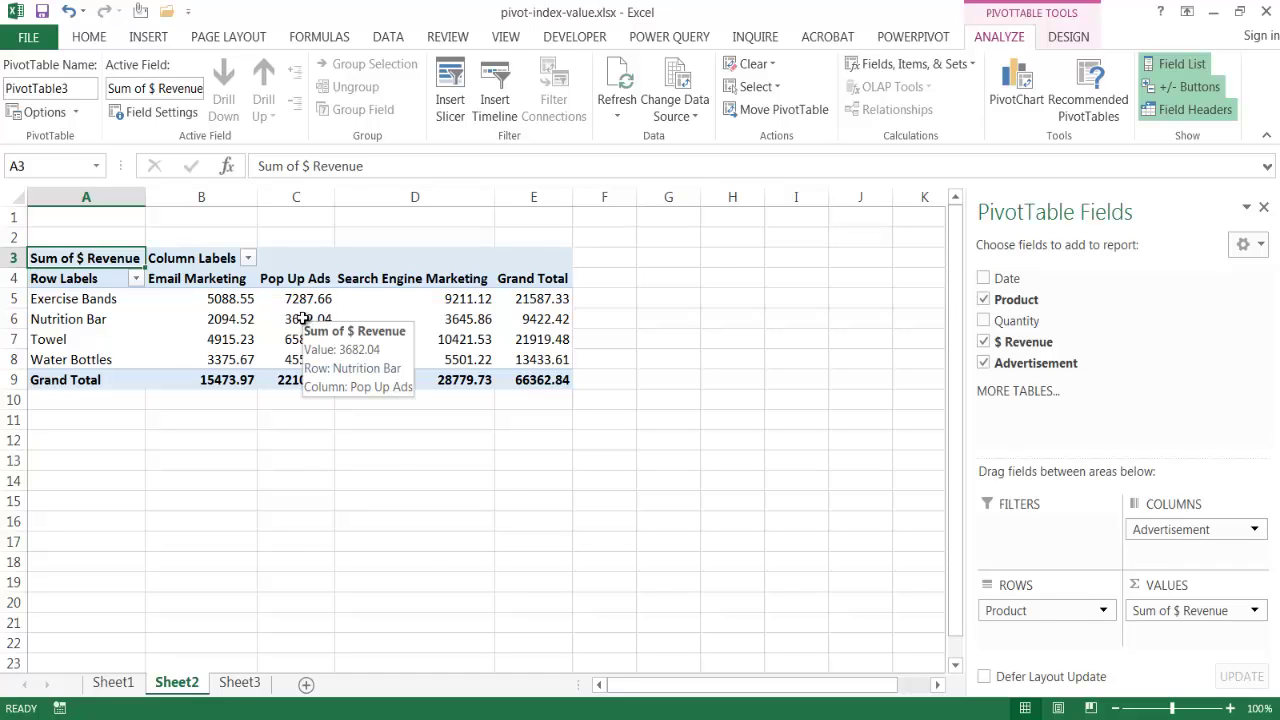
pyautogui.rightClick(303, 318)
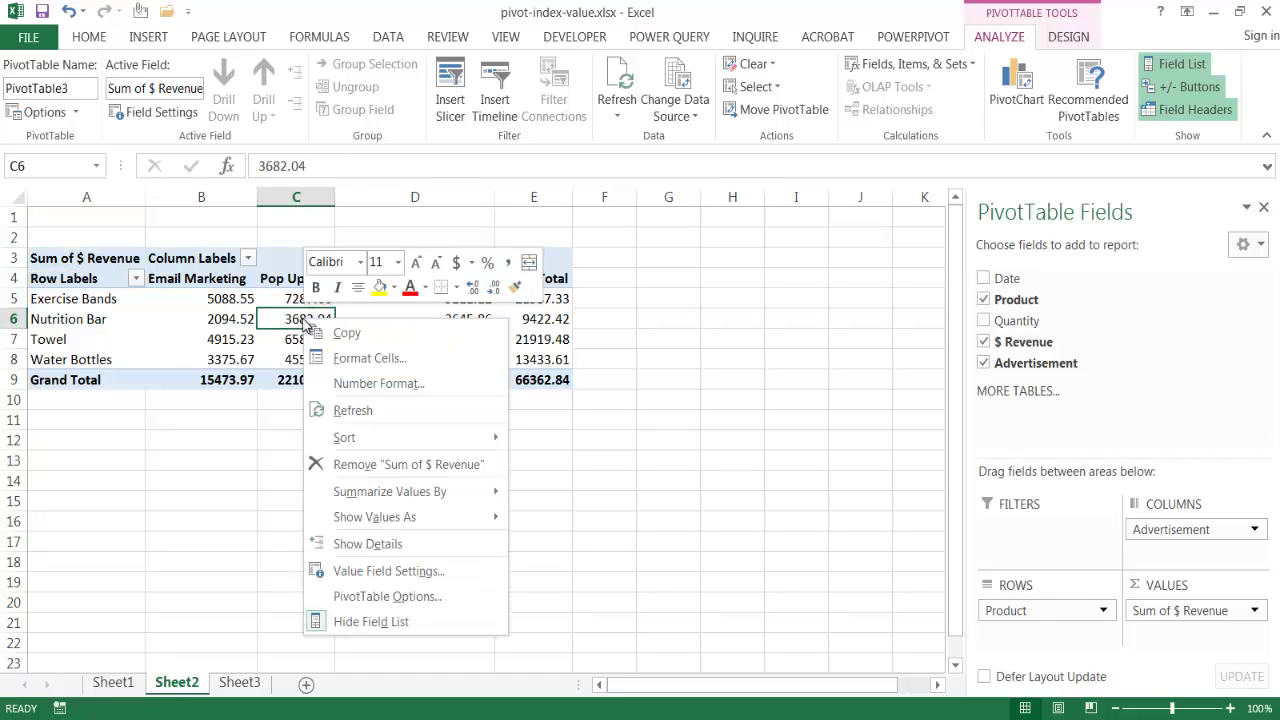
pyautogui.click(380, 384)
pyautogui.click(183, 238)
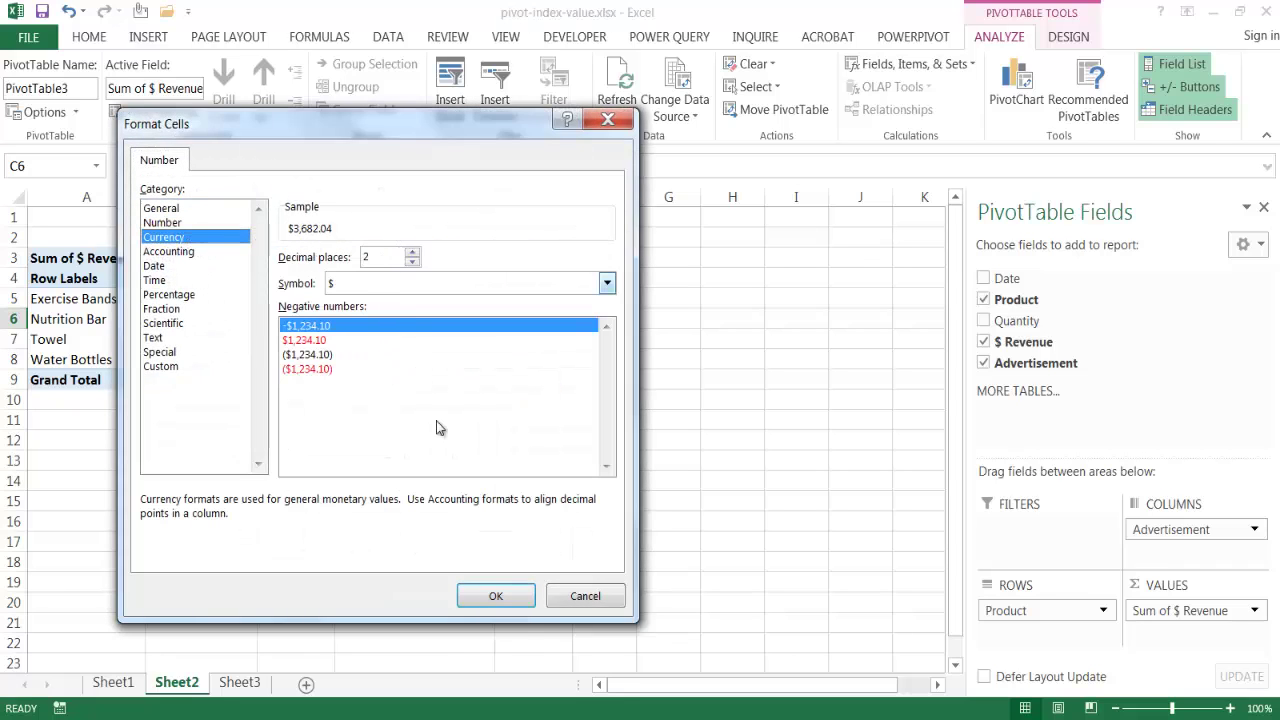
pyautogui.click(496, 596)
pyautogui.click(442, 362)
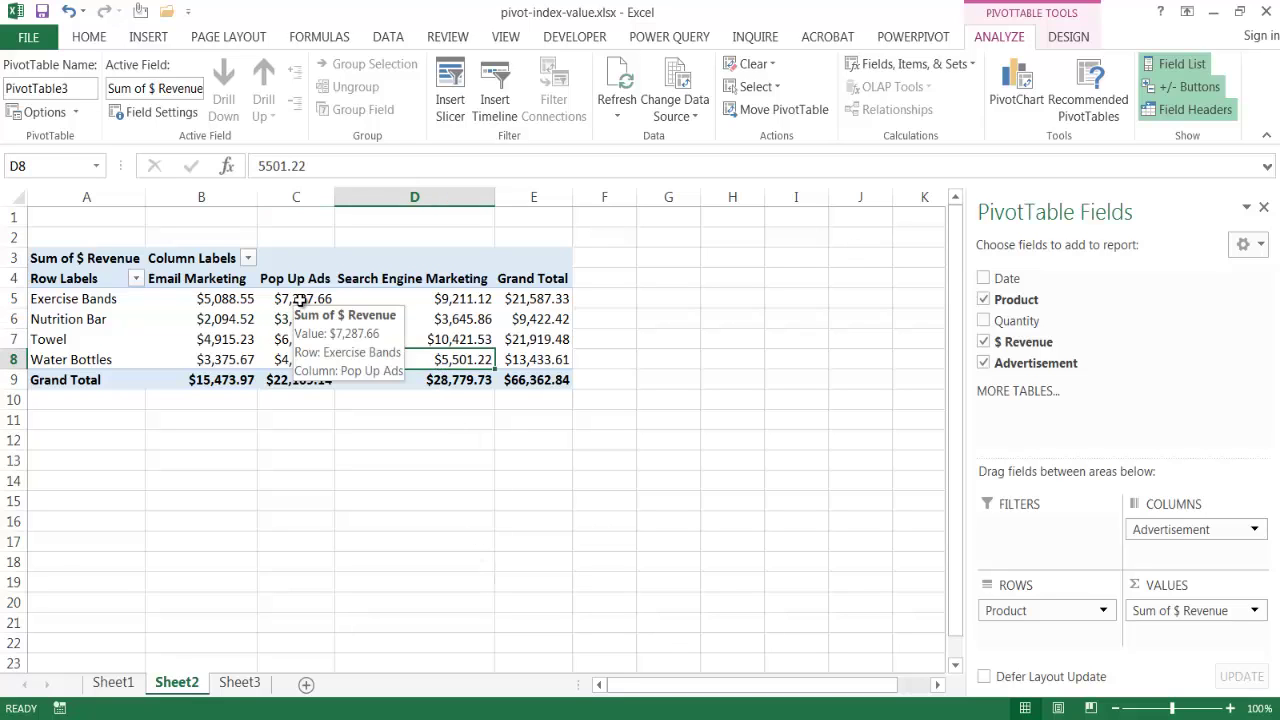
# Examine the Exercise Bands revenue under Pop Up Ads against that column's grand total.
pyautogui.moveTo(303, 309)
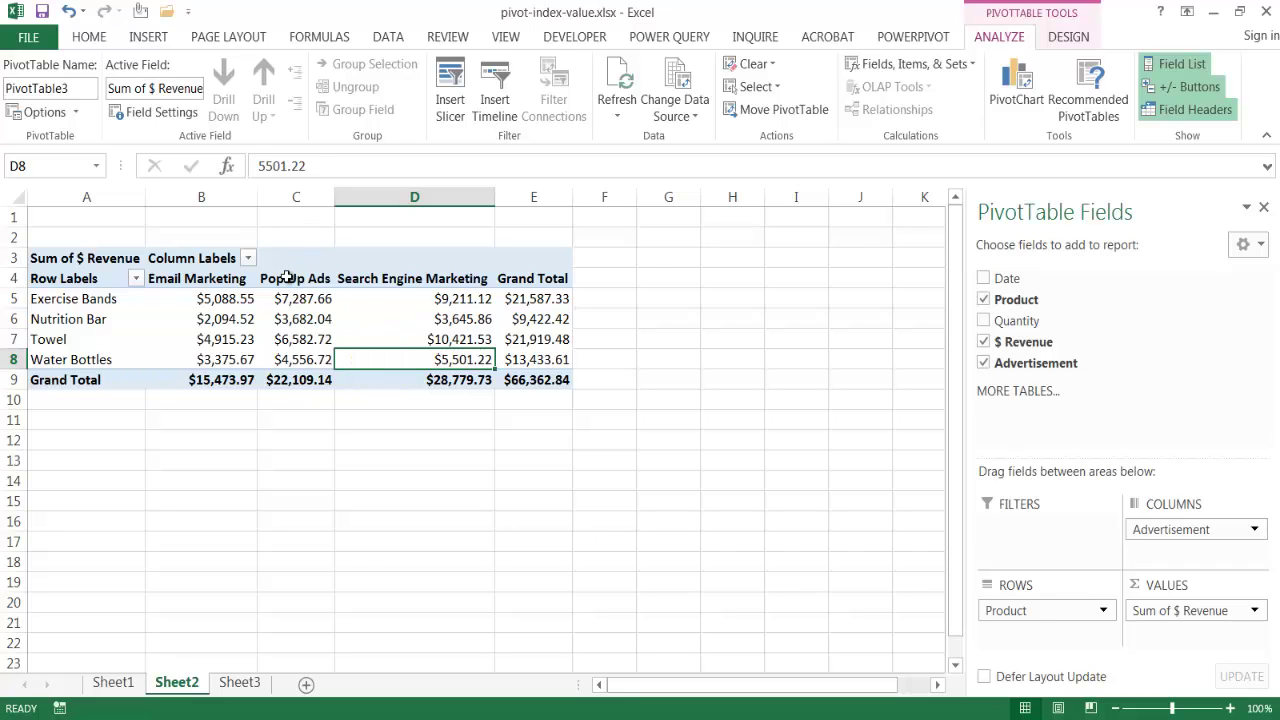
pyautogui.click(287, 278)
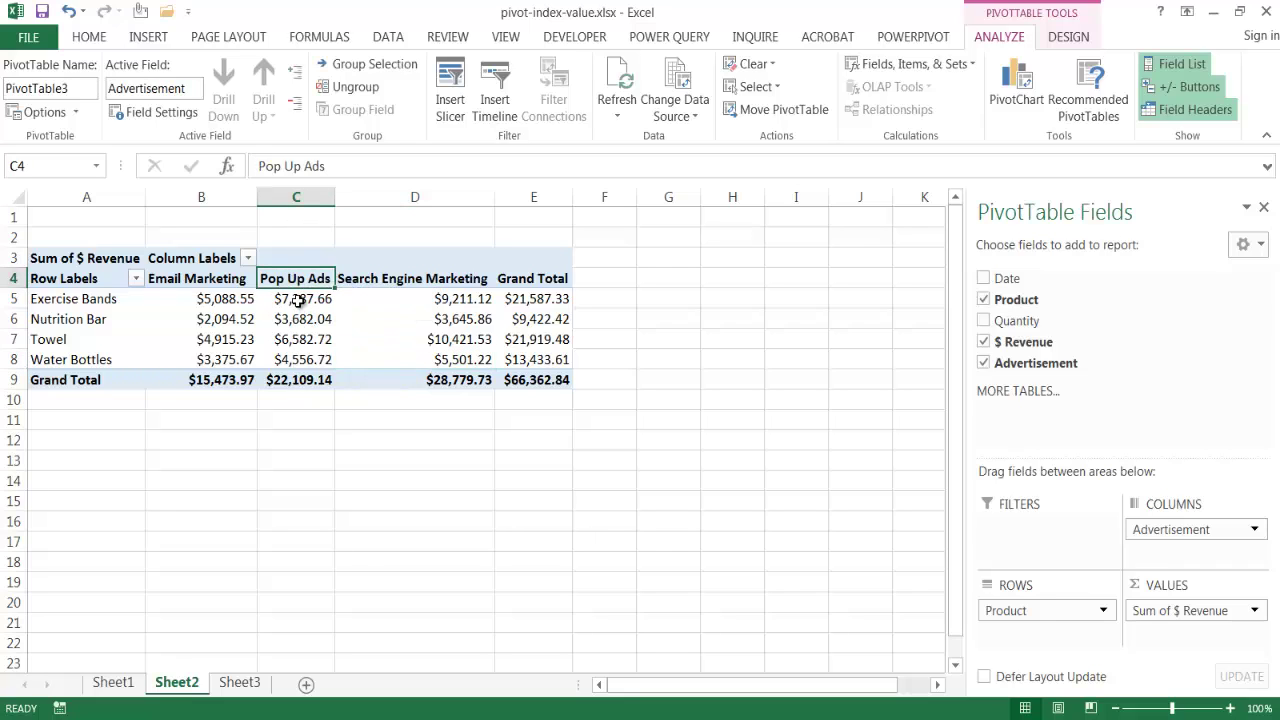
pyautogui.click(297, 301)
pyautogui.moveTo(294, 302)
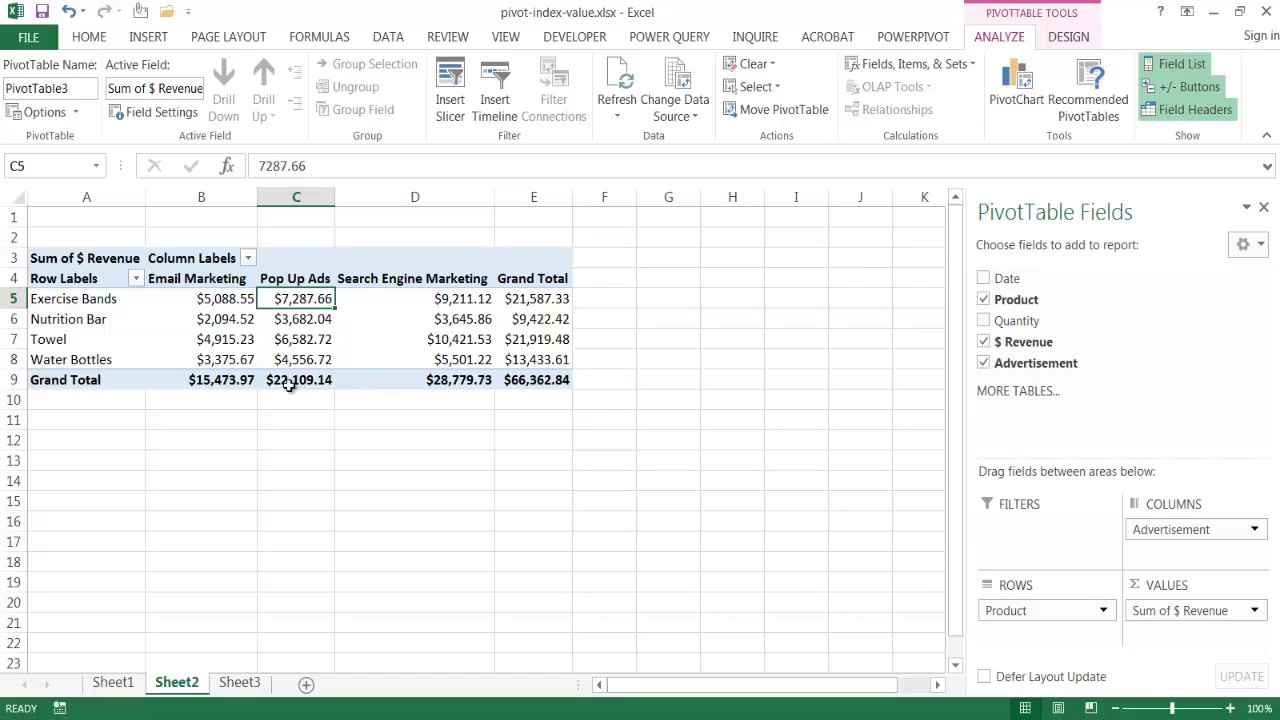
pyautogui.moveTo(288, 387)
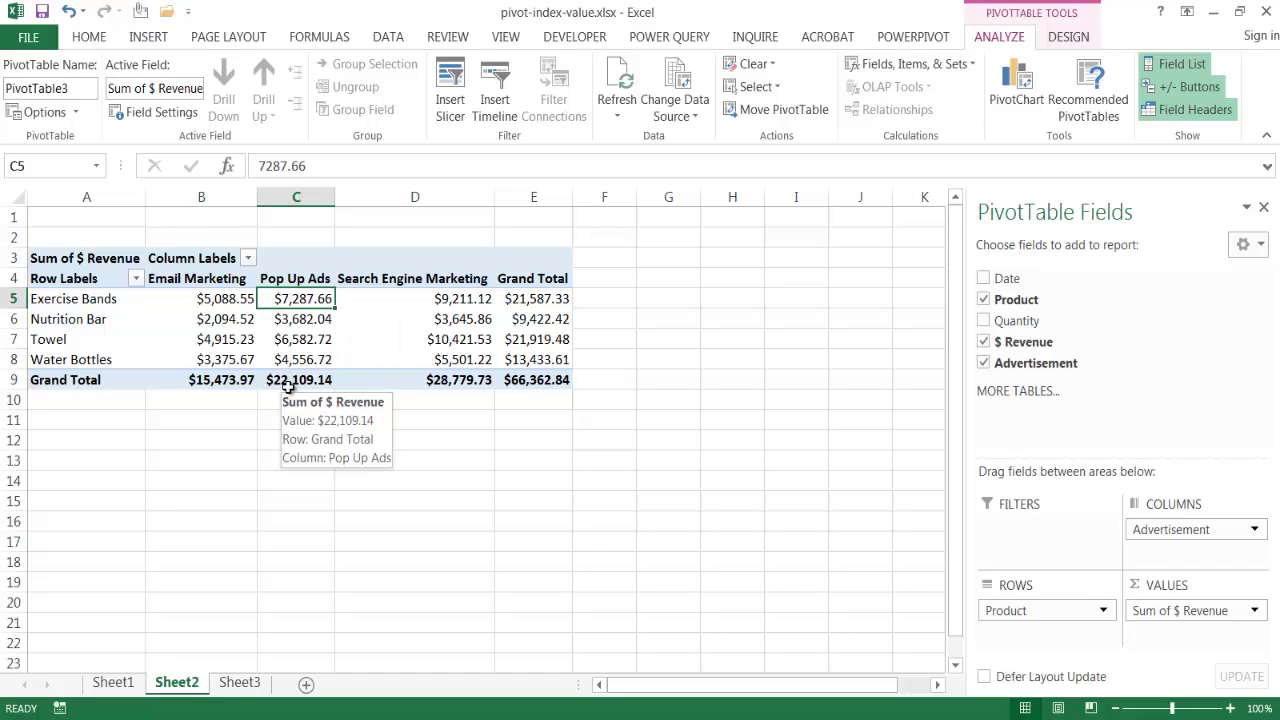
pyautogui.click(284, 280)
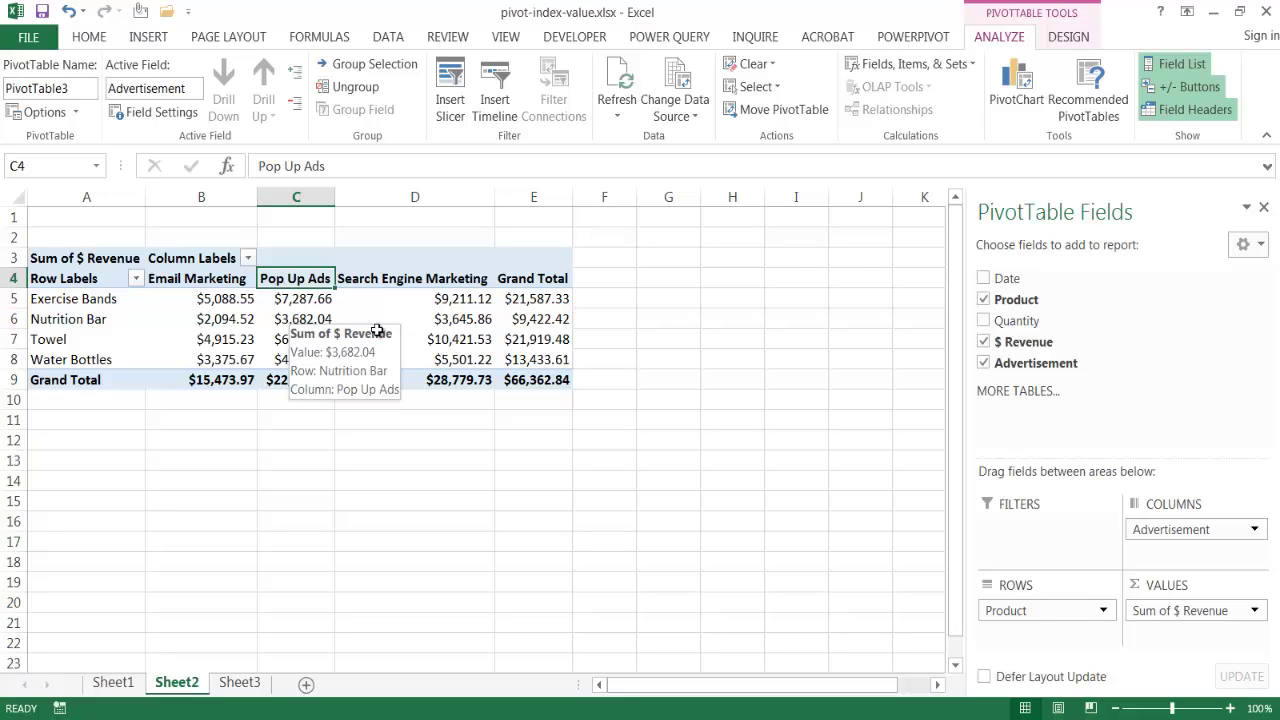
# Copy the entire pivot table A3:E9 and paste the duplicate on the same sheet starting at cell A13.
pyautogui.moveTo(534, 378); pyautogui.dragTo(420, 340)
pyautogui.moveTo(222, 290); pyautogui.dragTo(43, 257)
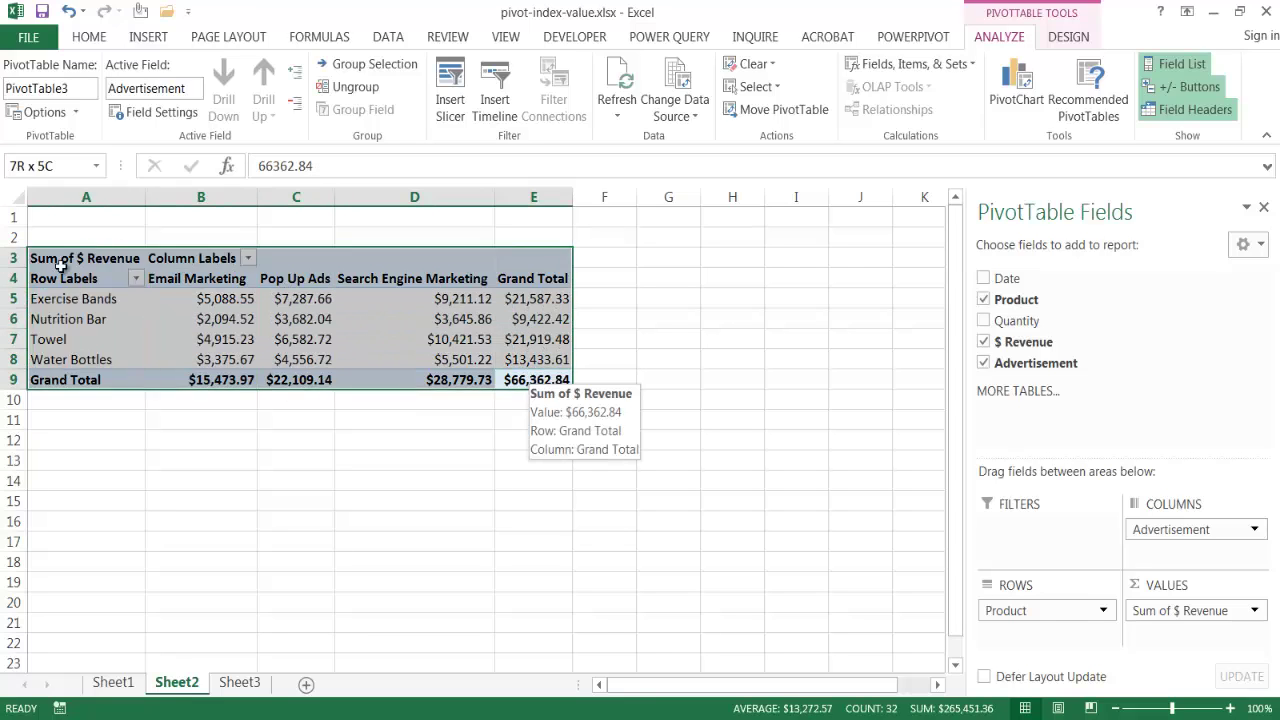
pyautogui.hotkey('ctrl', 'c')
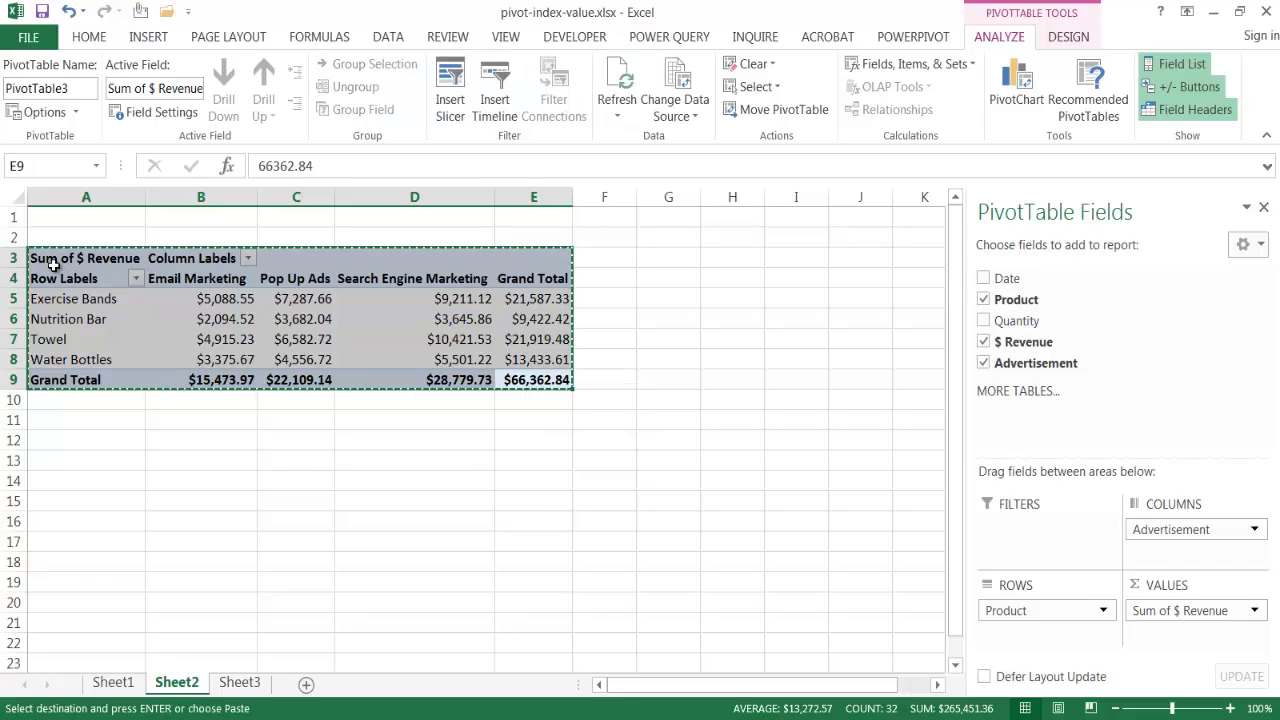
pyautogui.click(68, 463)
pyautogui.hotkey('ctrl', 'v')
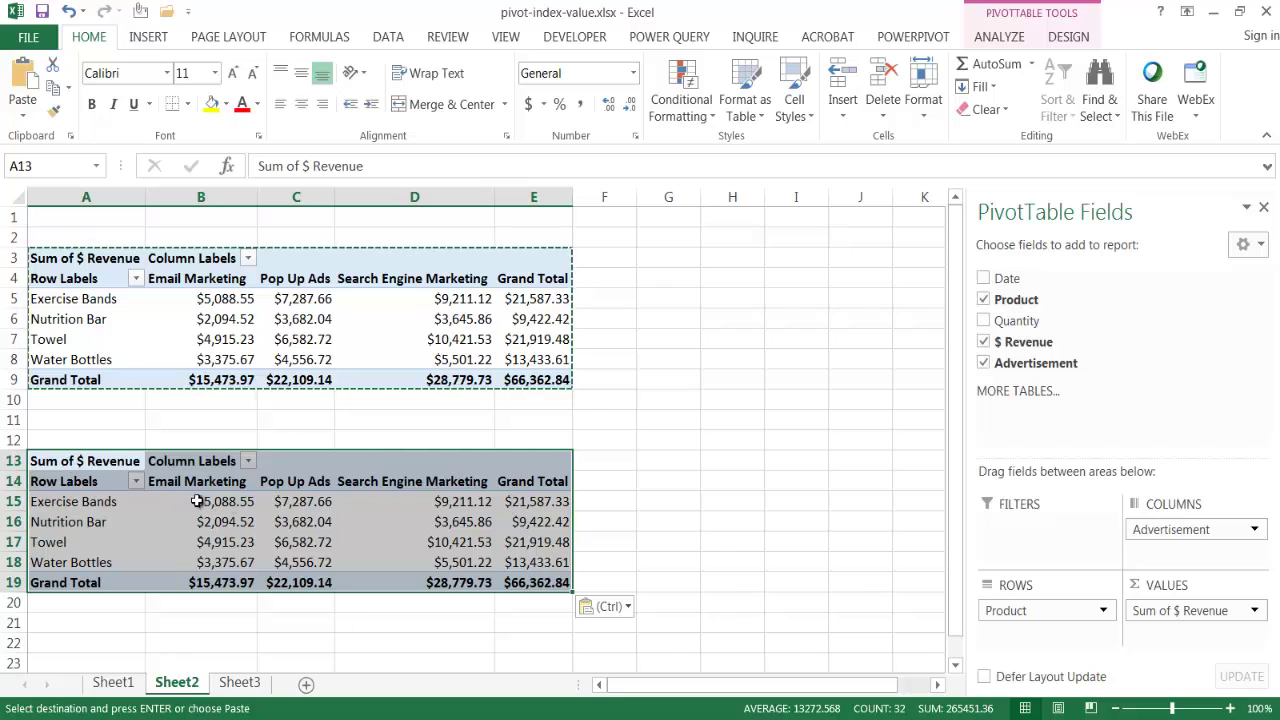
# Show the revenue values of the copied pivot table as Index.
pyautogui.click(316, 514)
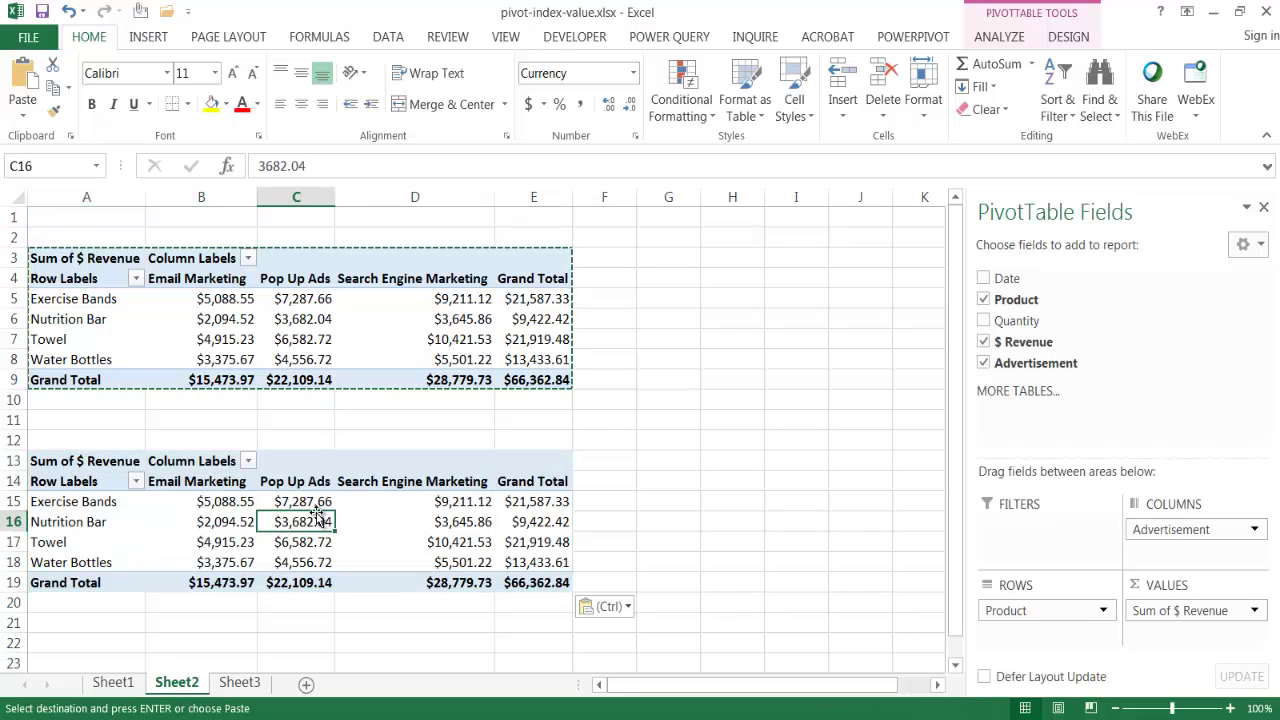
pyautogui.click(300, 503)
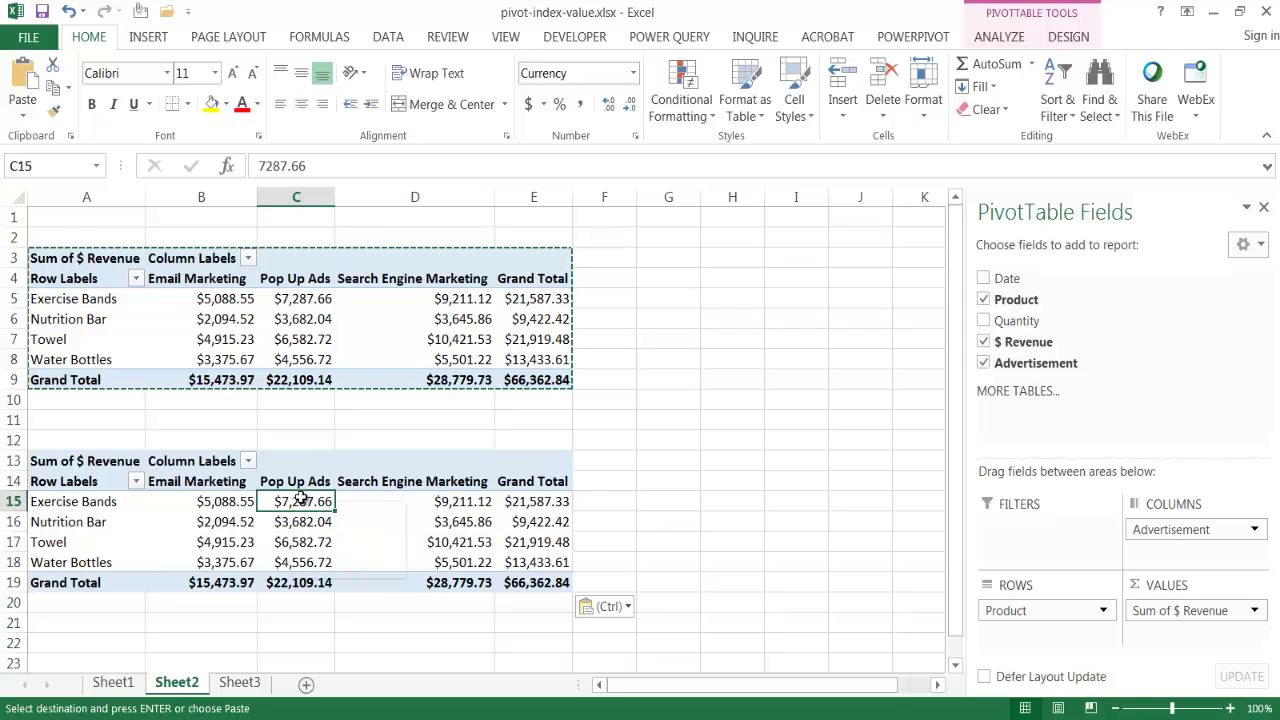
pyautogui.rightClick(304, 507)
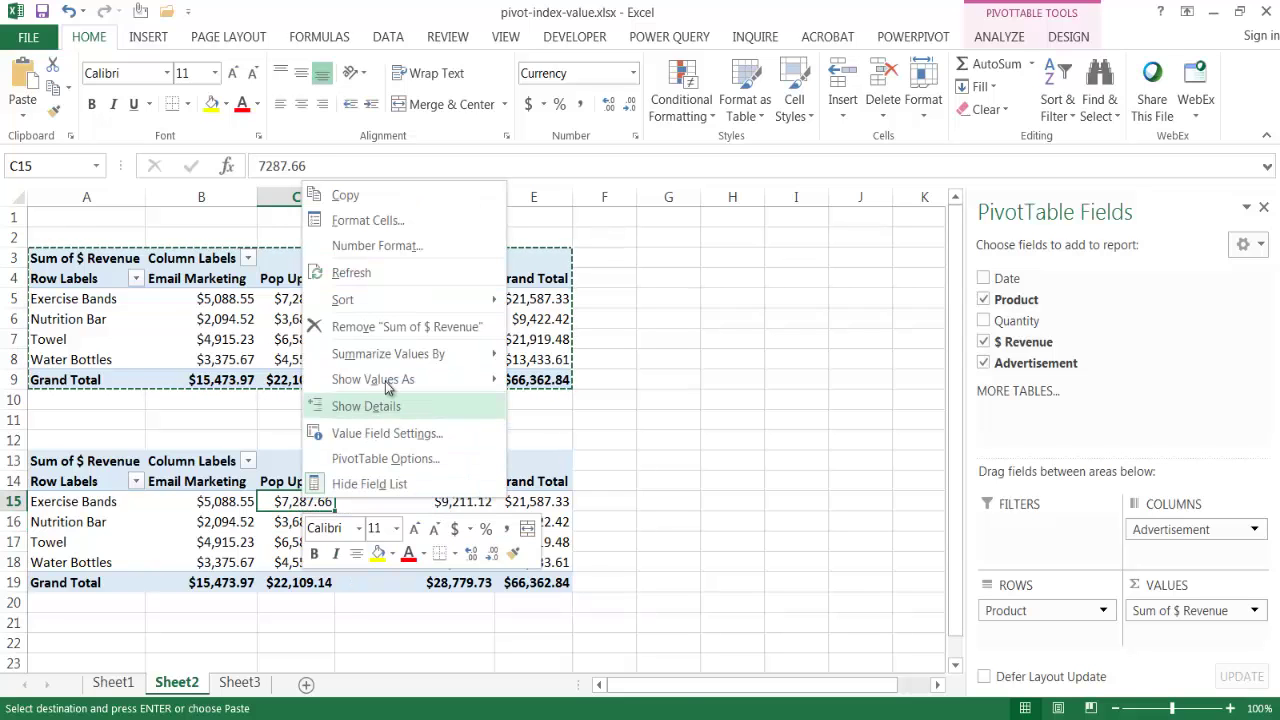
pyautogui.moveTo(429, 377)
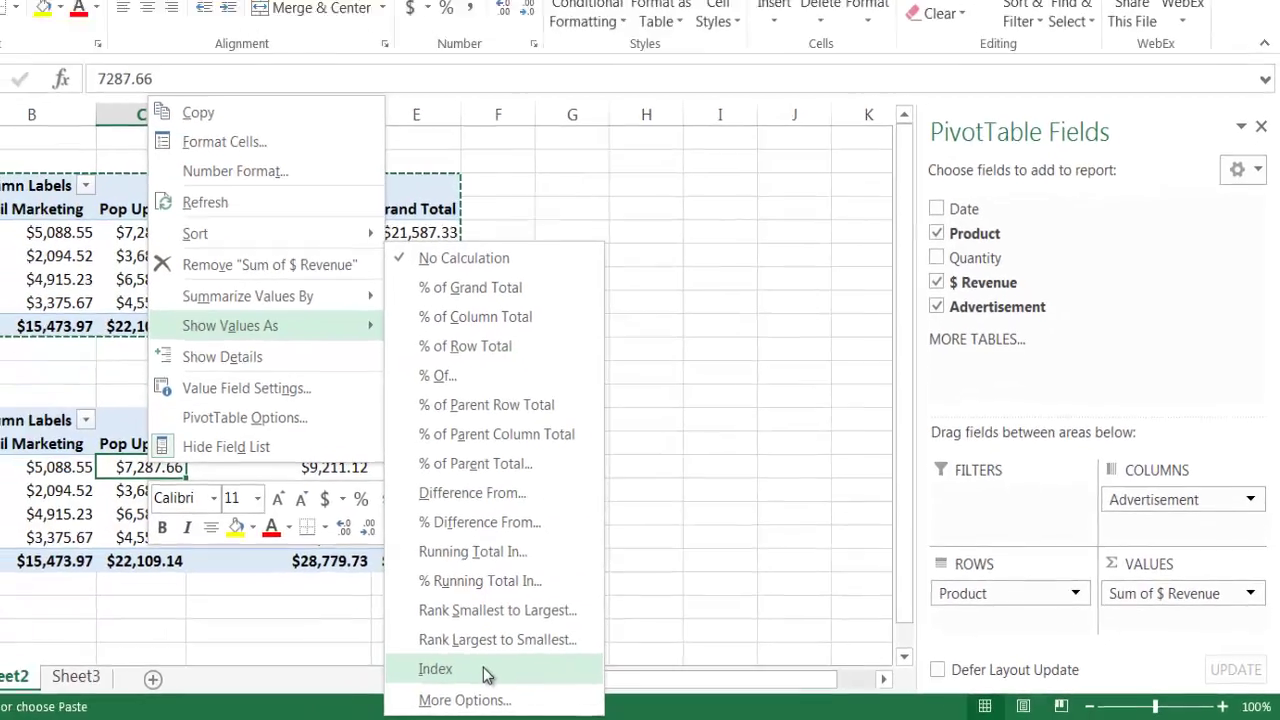
pyautogui.click(415, 668)
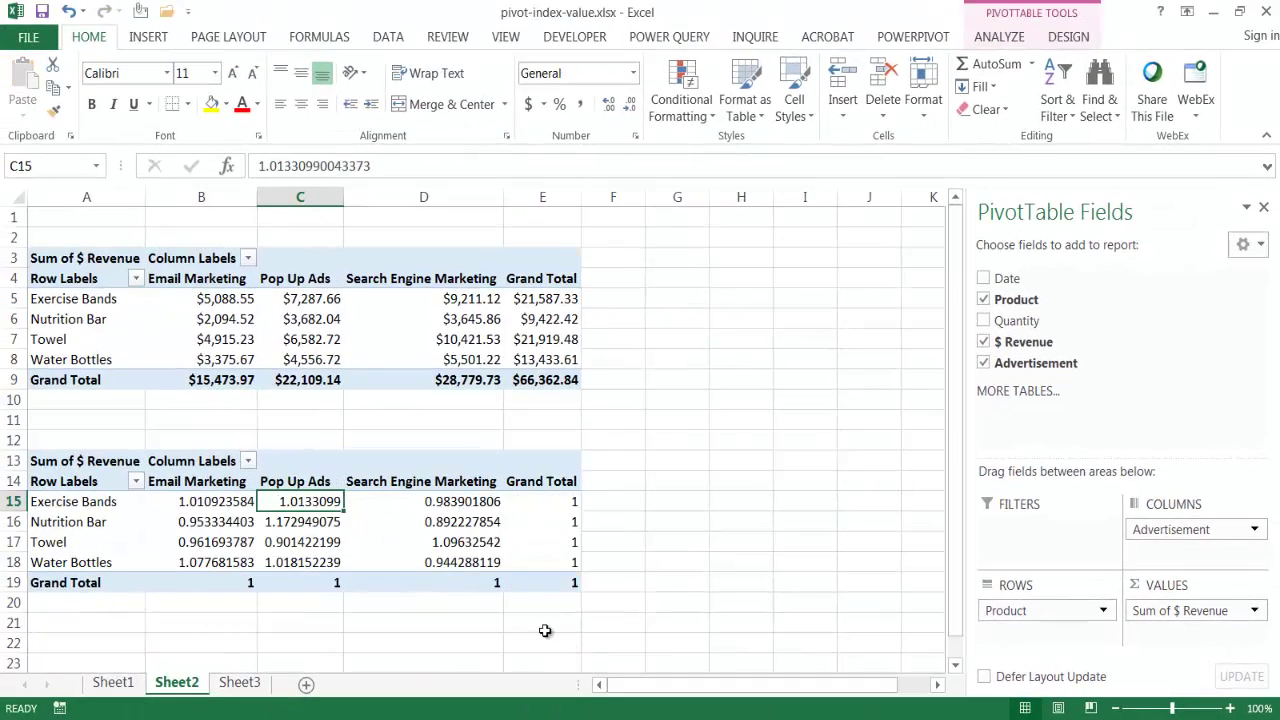
# Apply the Number format with 2 decimal places to the index values in the lower pivot table.
pyautogui.moveTo(305, 512)
pyautogui.moveTo(534, 588)
pyautogui.moveTo(290, 587)
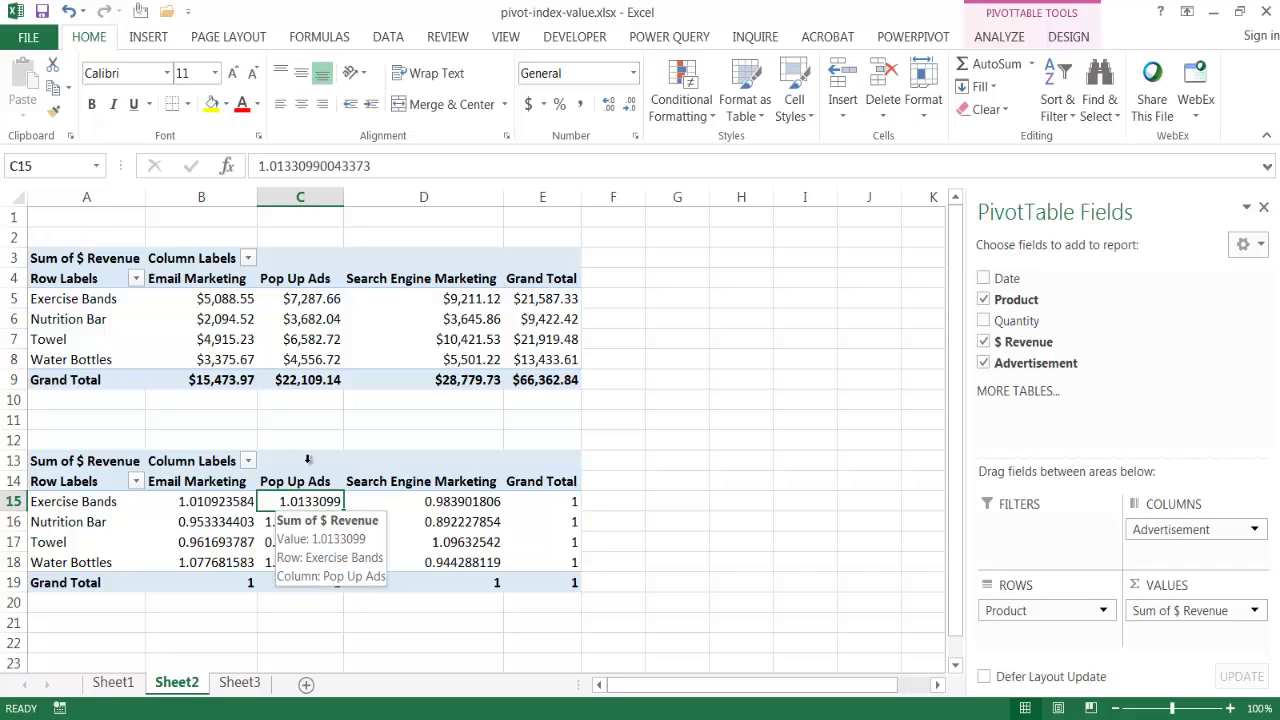
pyautogui.rightClick(314, 502)
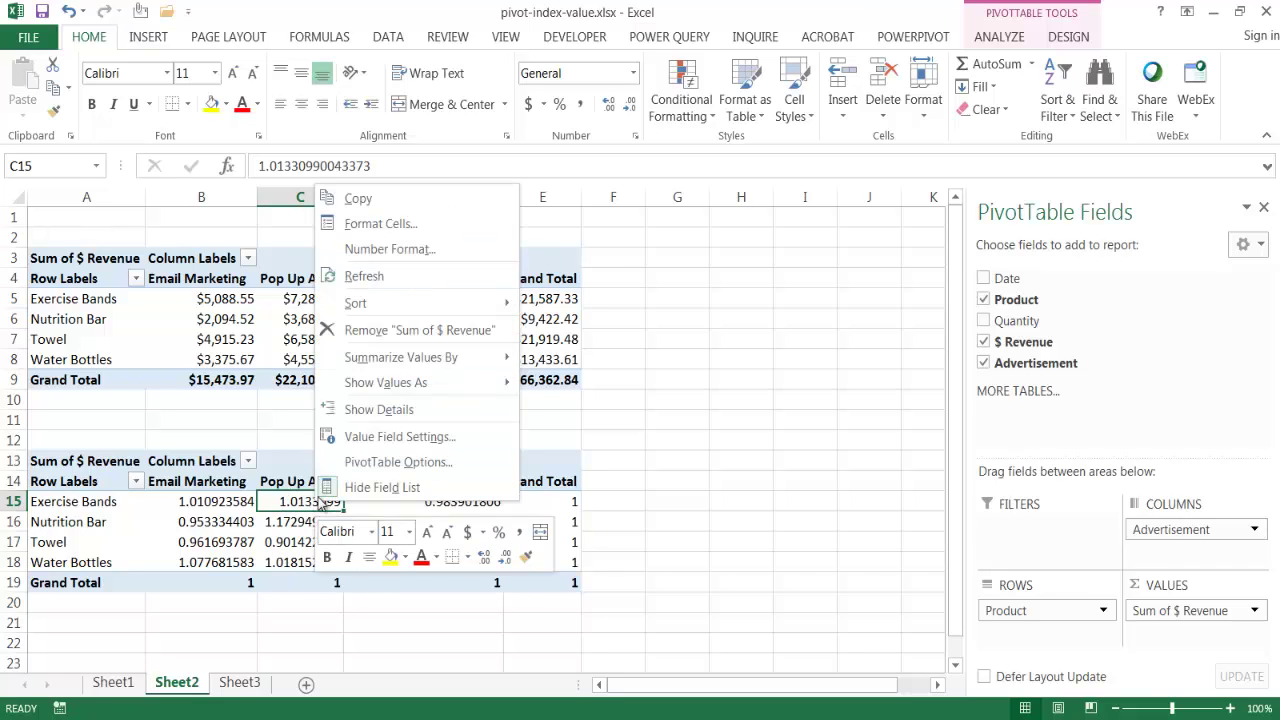
pyautogui.click(457, 250)
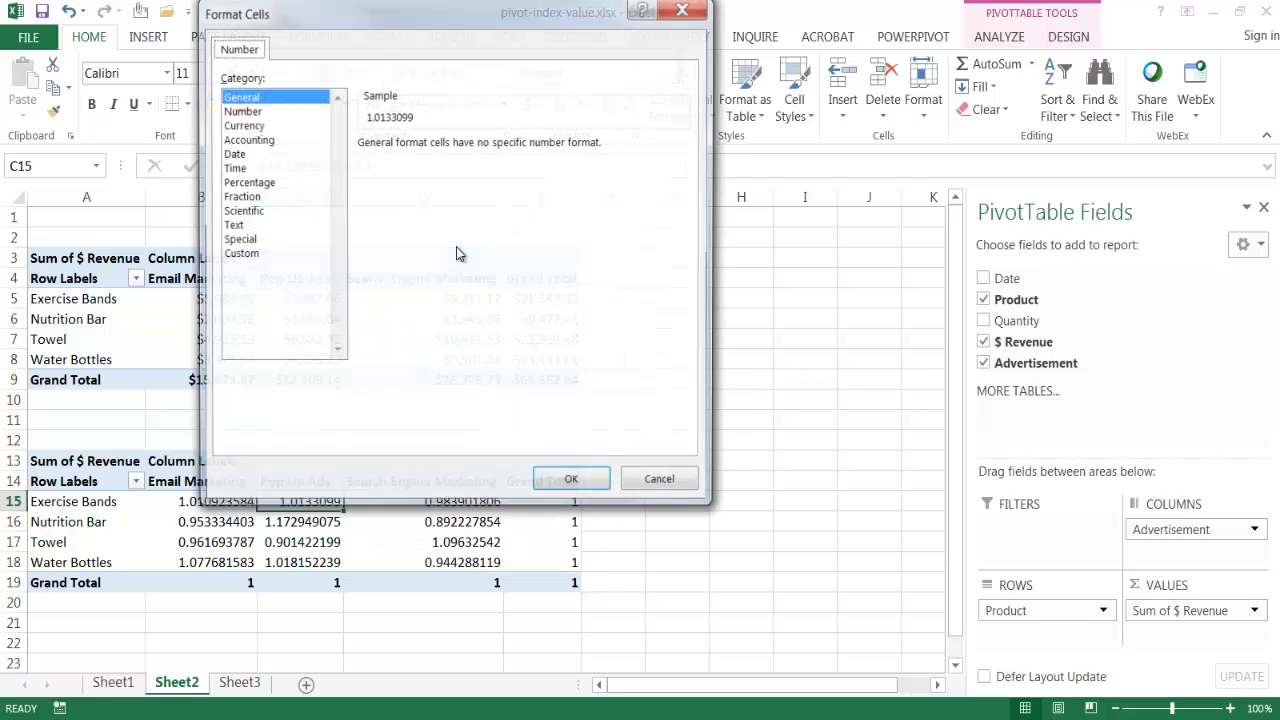
pyautogui.click(240, 110)
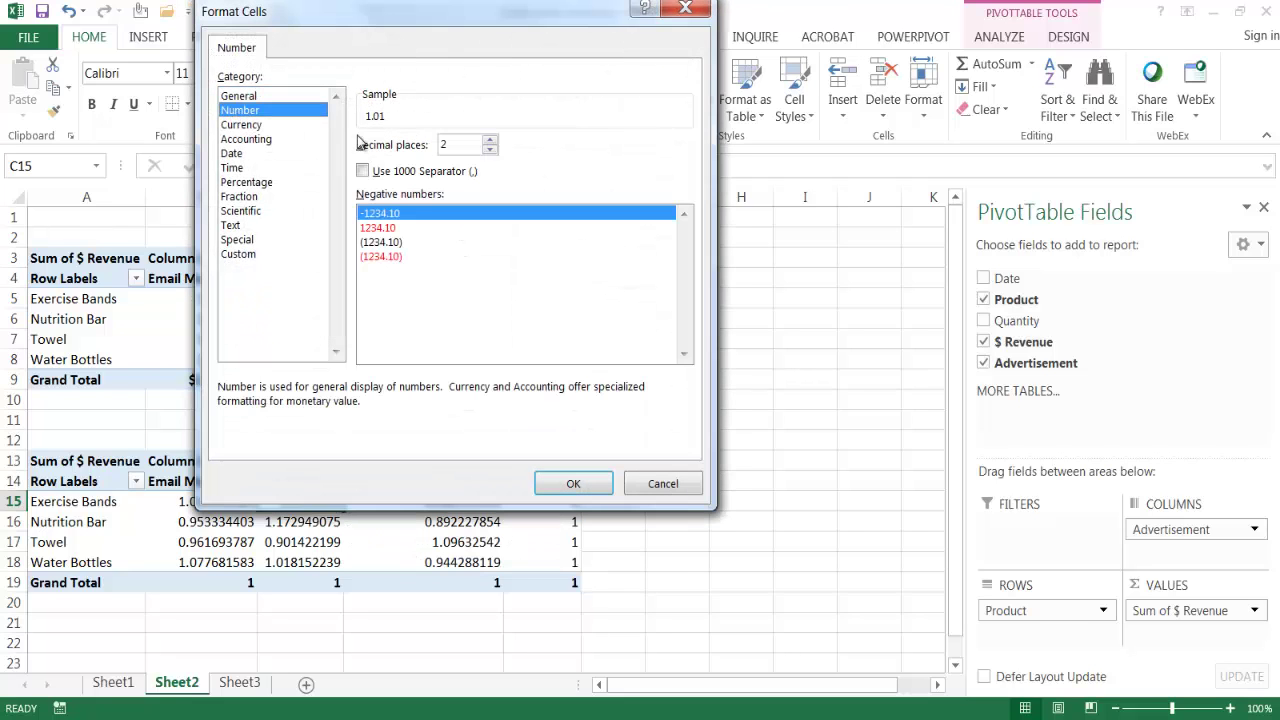
pyautogui.click(578, 484)
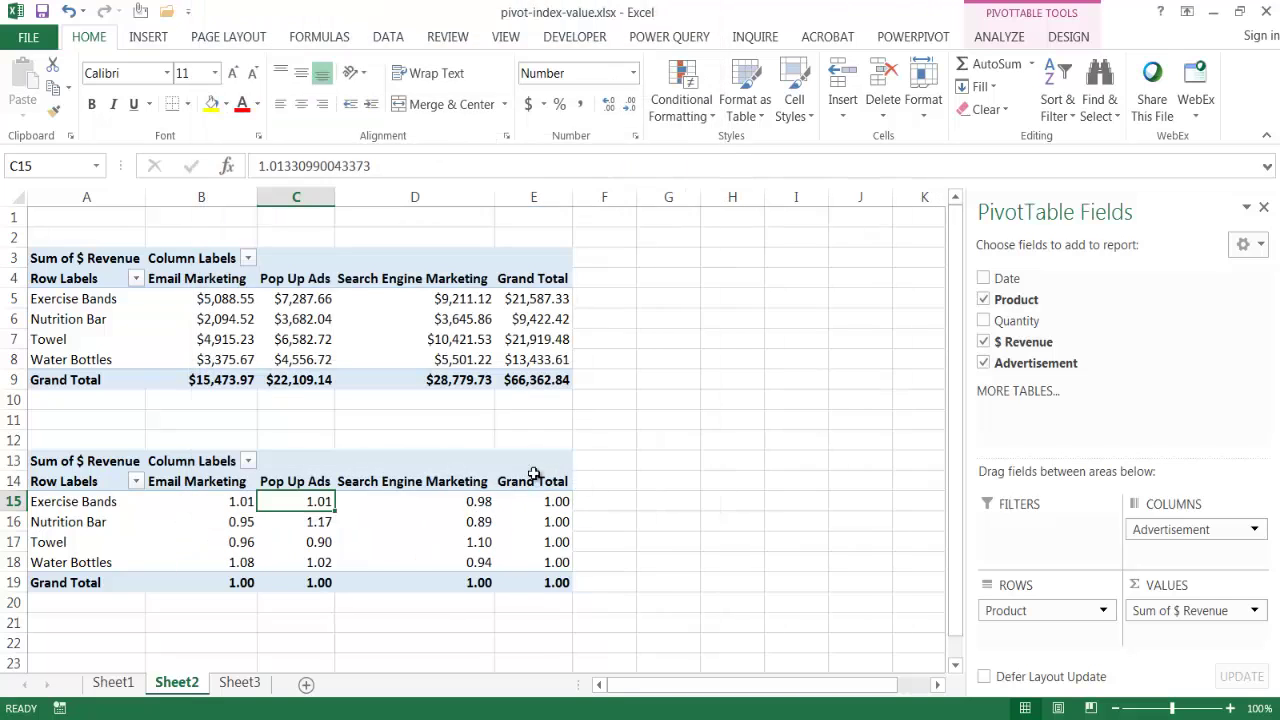
# Compare the Exercise Bands index under Pop Up Ads with its row and column grand totals in the lower pivot table.
pyautogui.click(244, 584)
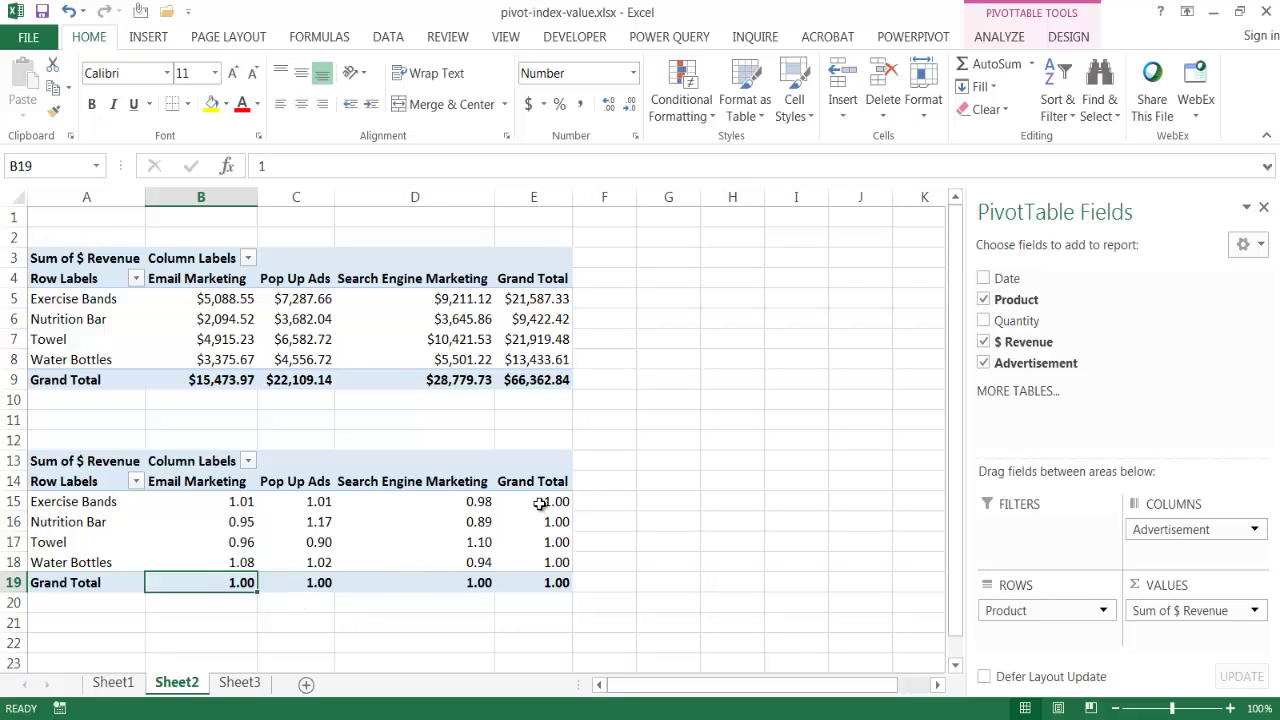
pyautogui.click(314, 502)
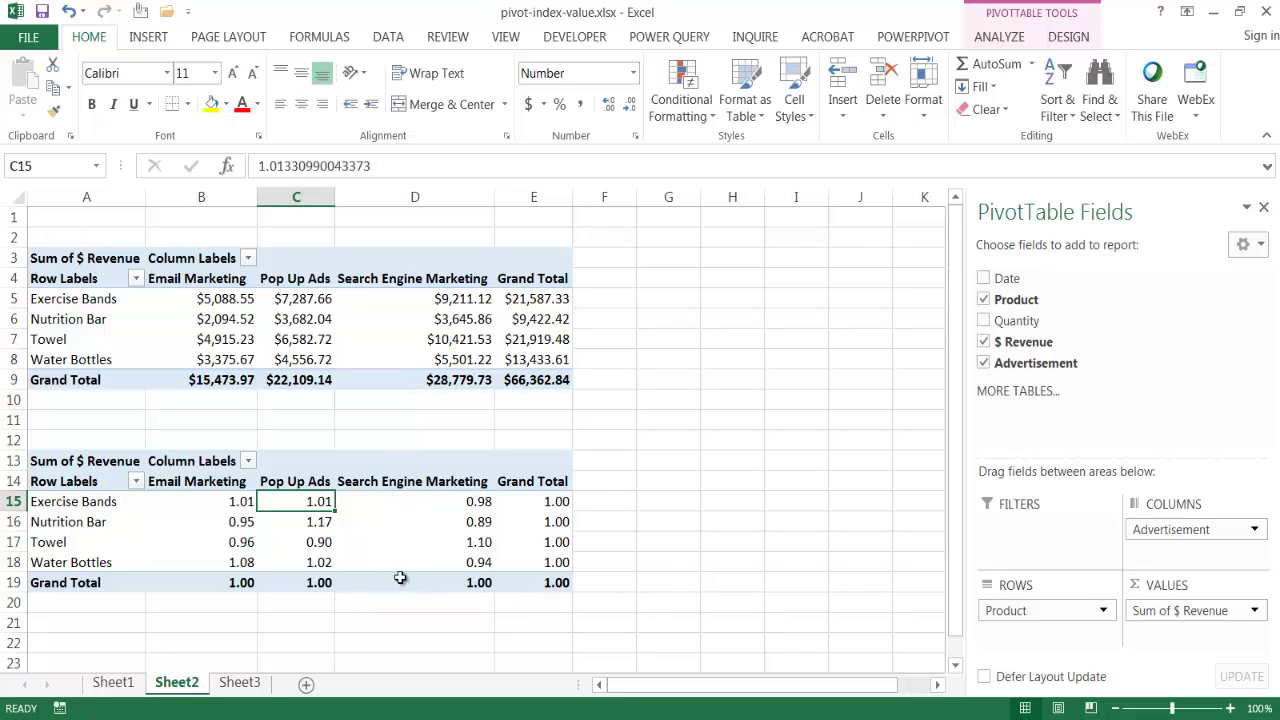
pyautogui.click(316, 584)
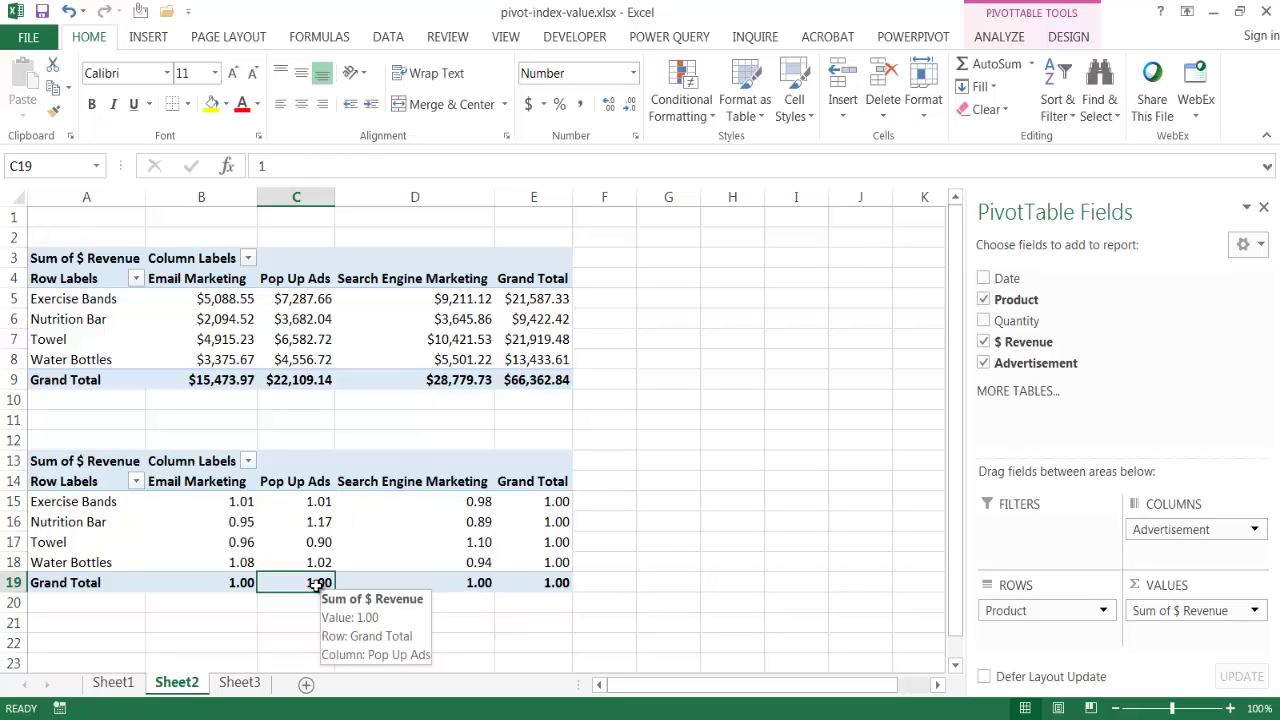
pyautogui.click(537, 503)
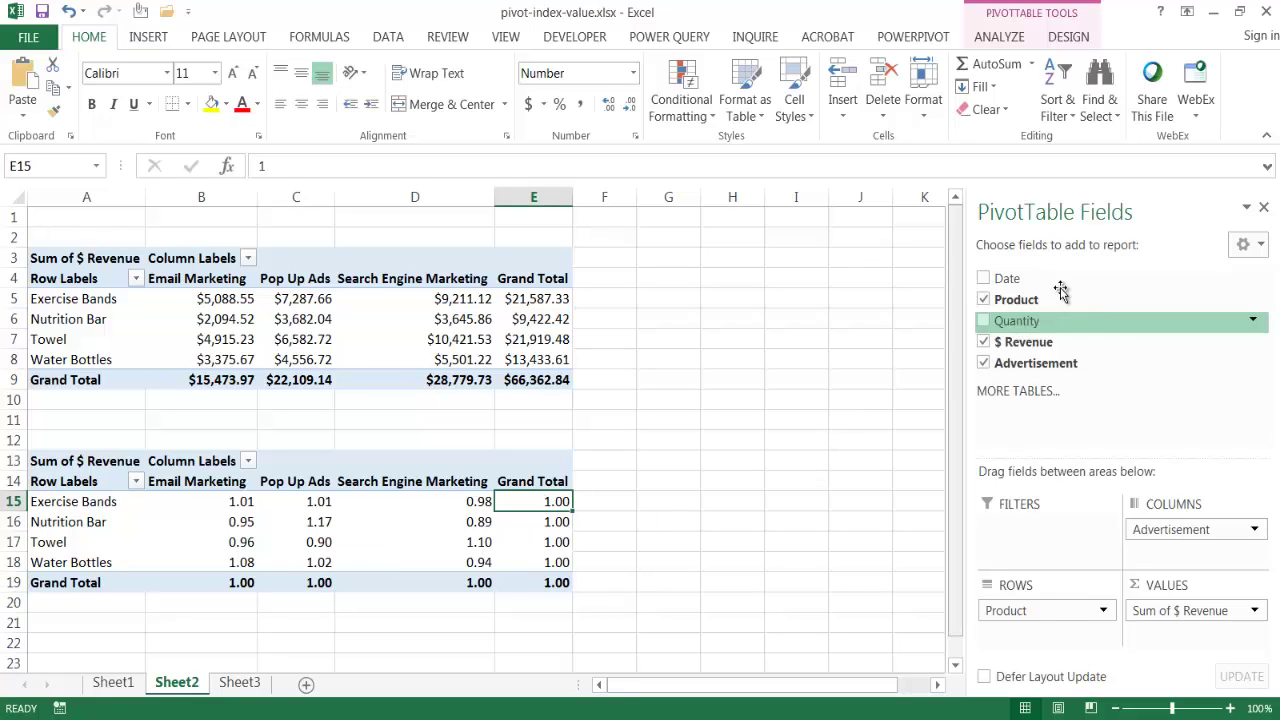
# Hide the PivotTable field list, then paste the copied text box with the index formula and place it beside the lower pivot table.
pyautogui.click(1263, 208)
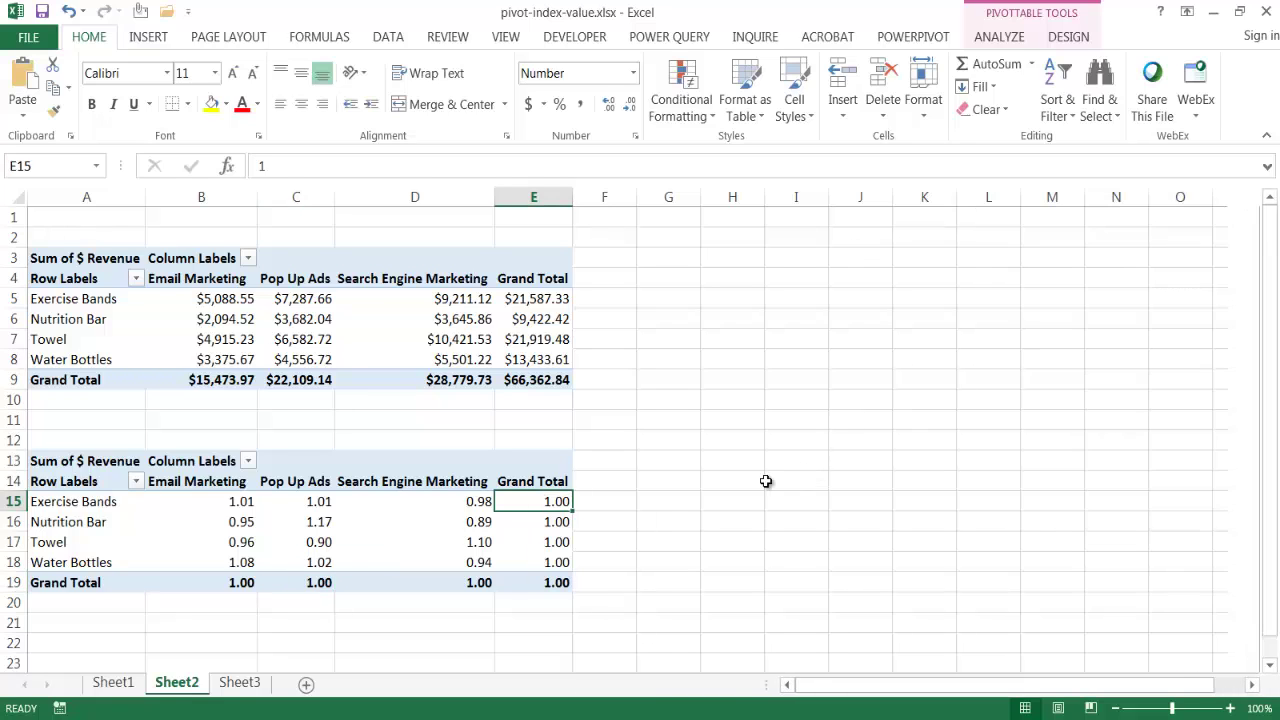
pyautogui.click(767, 481)
pyautogui.hotkey('ctrl', 'v')
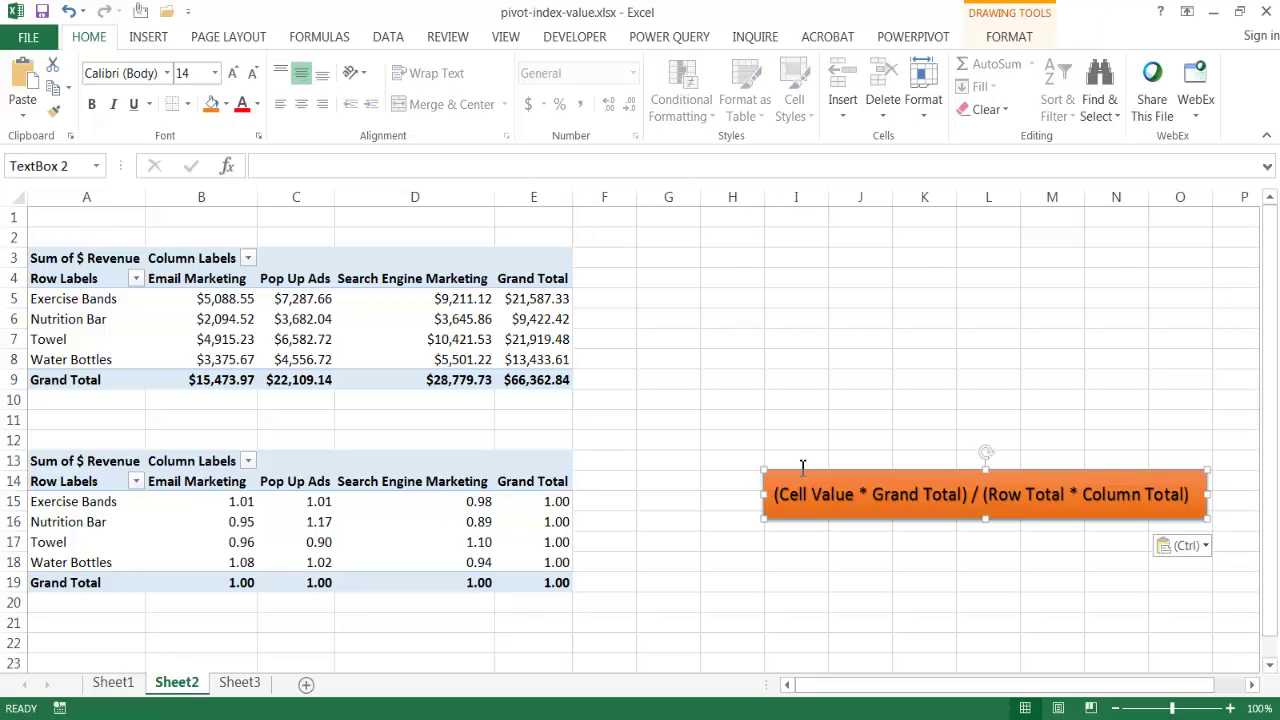
pyautogui.moveTo(804, 473); pyautogui.dragTo(658, 516)
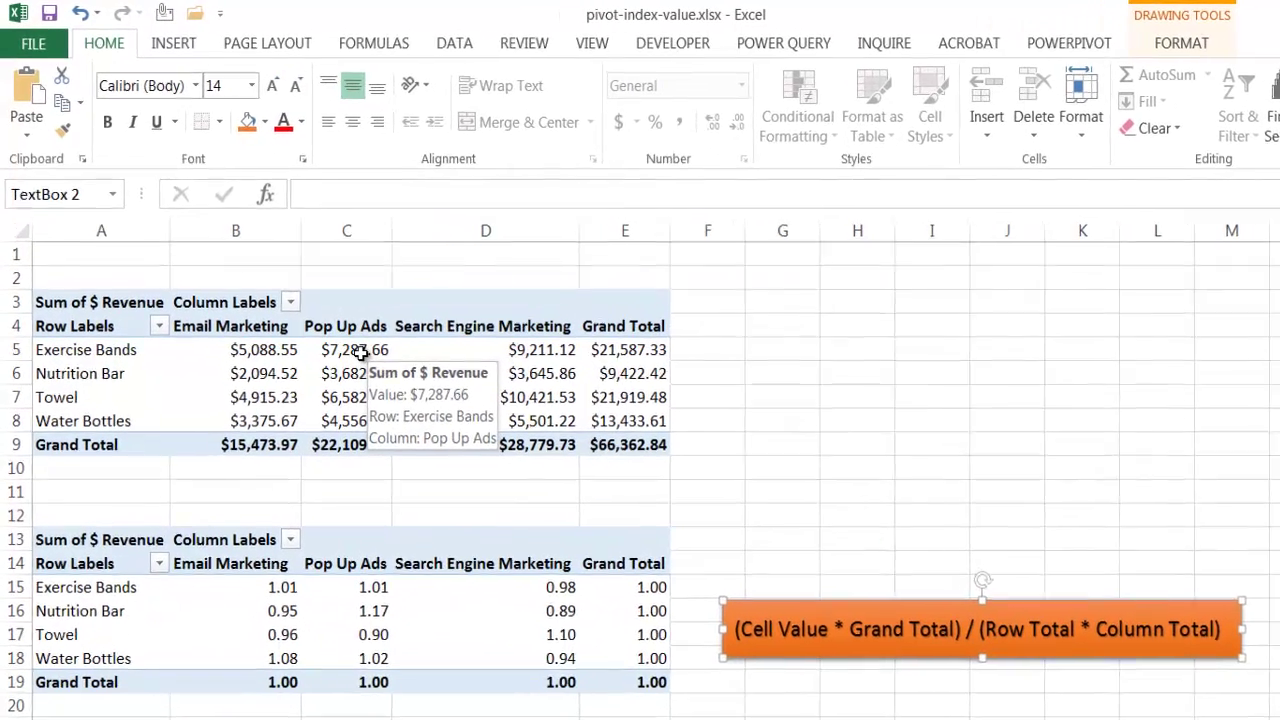
# Enter the formula =C5*E5 in cell H7, starting from the Exercise Bands revenue under Pop Up Ads.
pyautogui.click(318, 300)
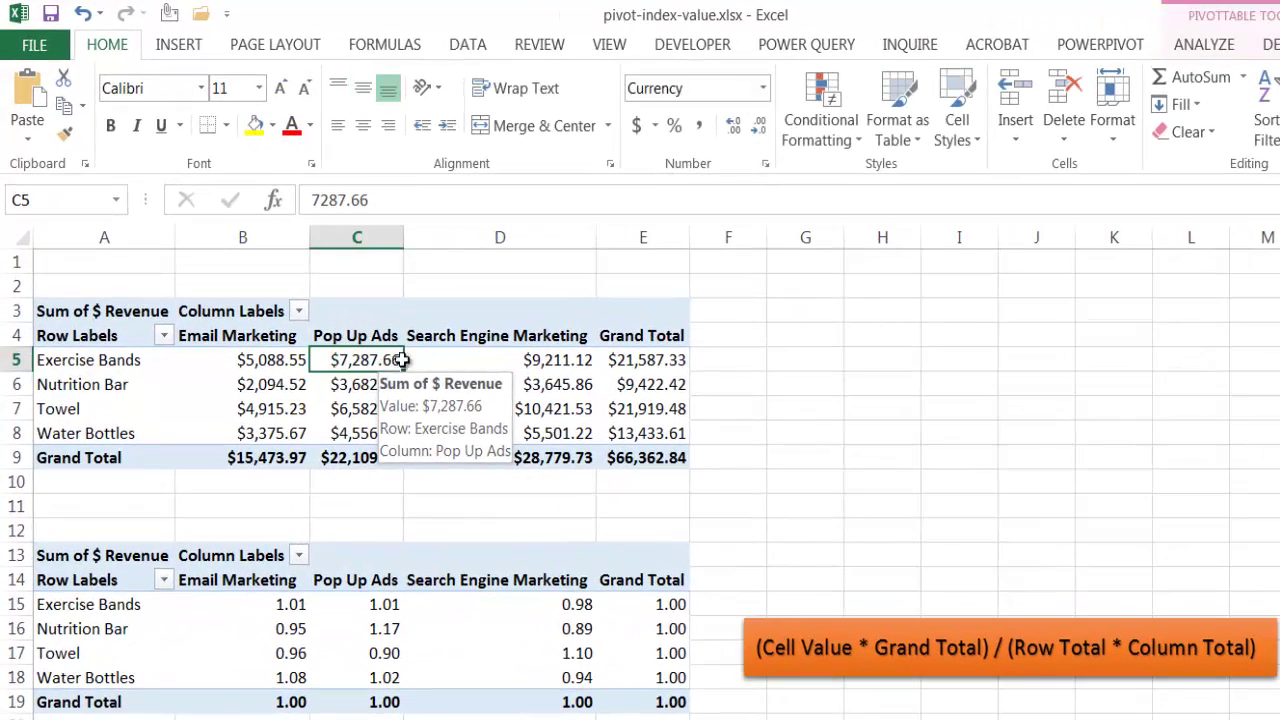
pyautogui.click(888, 407)
pyautogui.write('=')
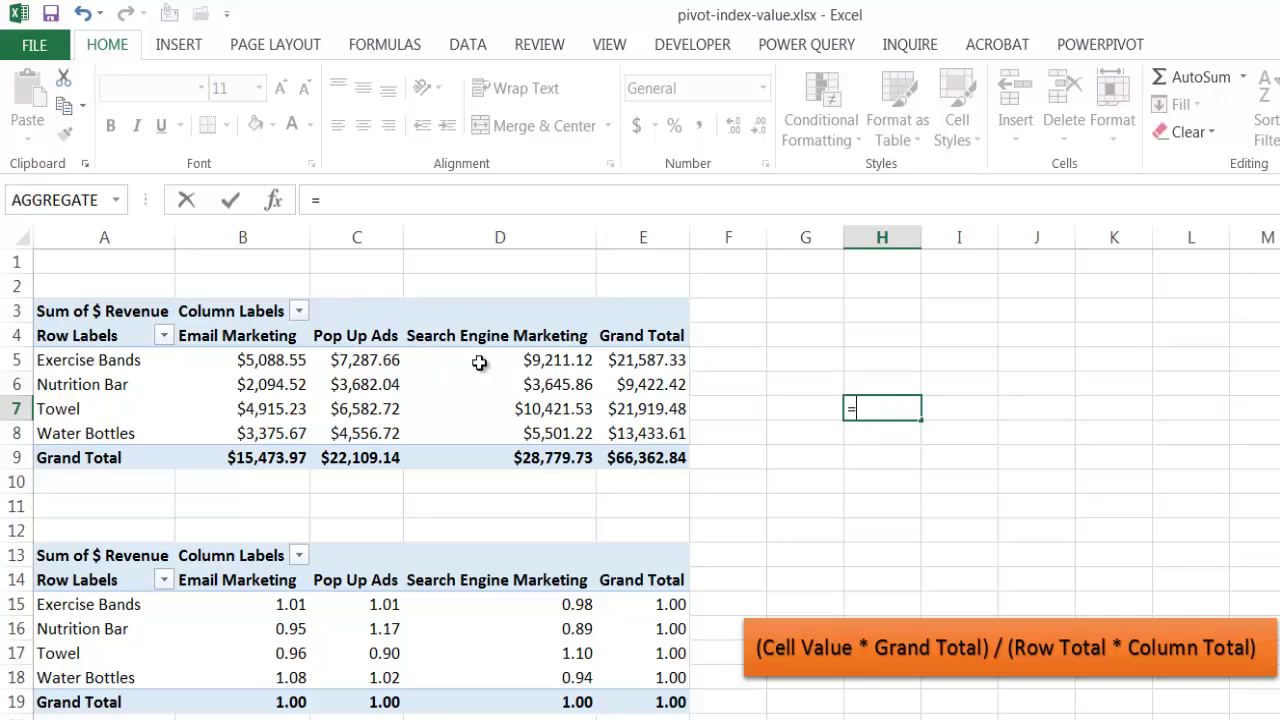
pyautogui.write('c5')
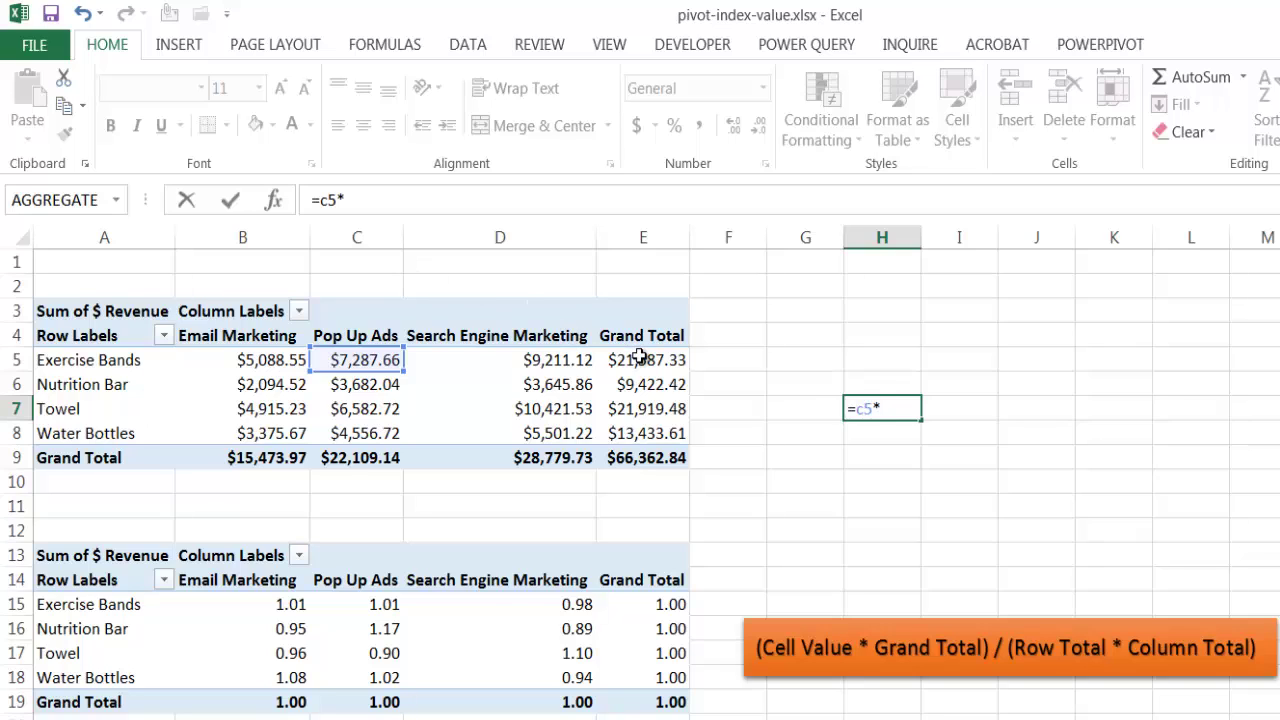
pyautogui.write('*e5')
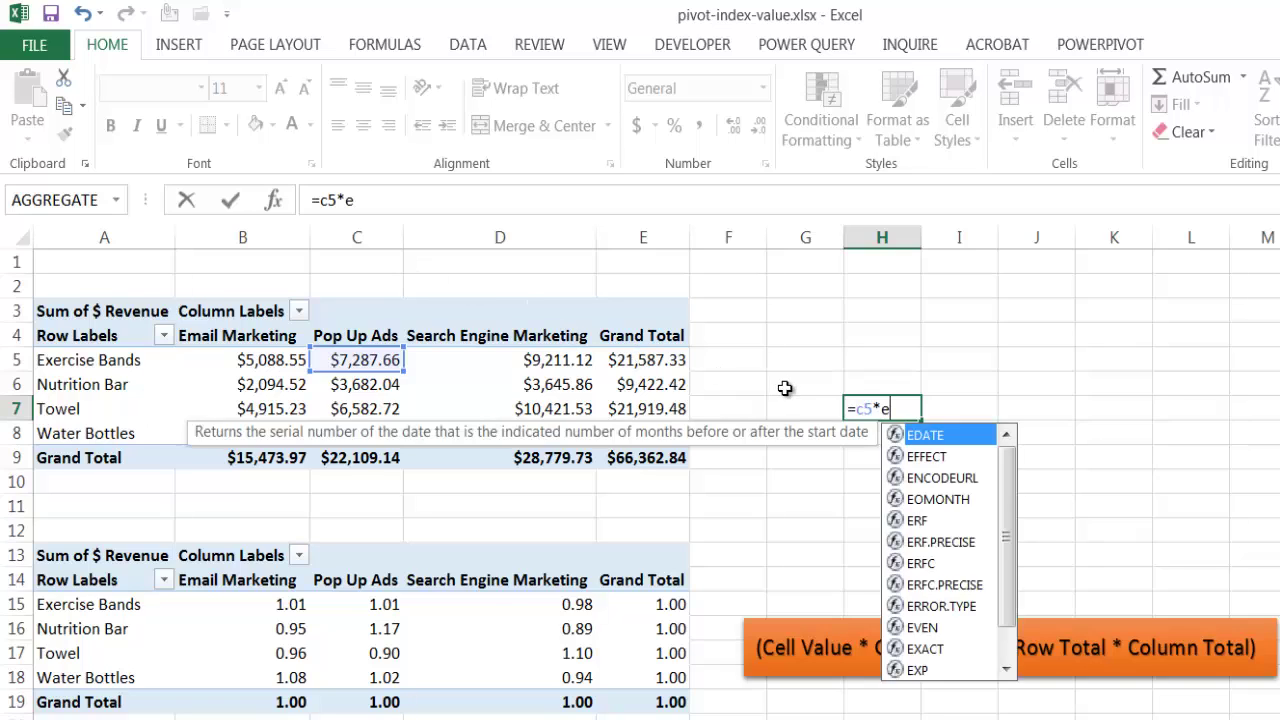
pyautogui.press('Return')
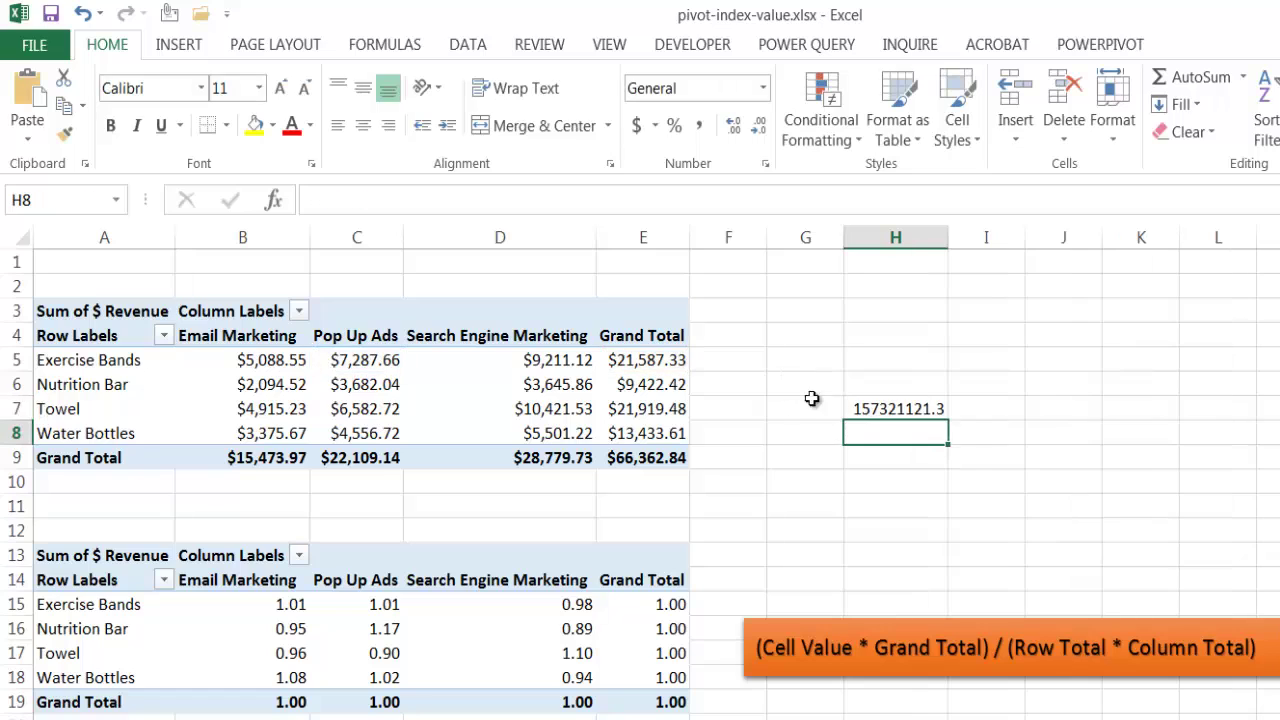
# Correct the formula in H7 to =C5*E9 so it multiplies the cell value by the overall grand total.
pyautogui.click(889, 408)
pyautogui.click(879, 438)
pyautogui.click(905, 408)
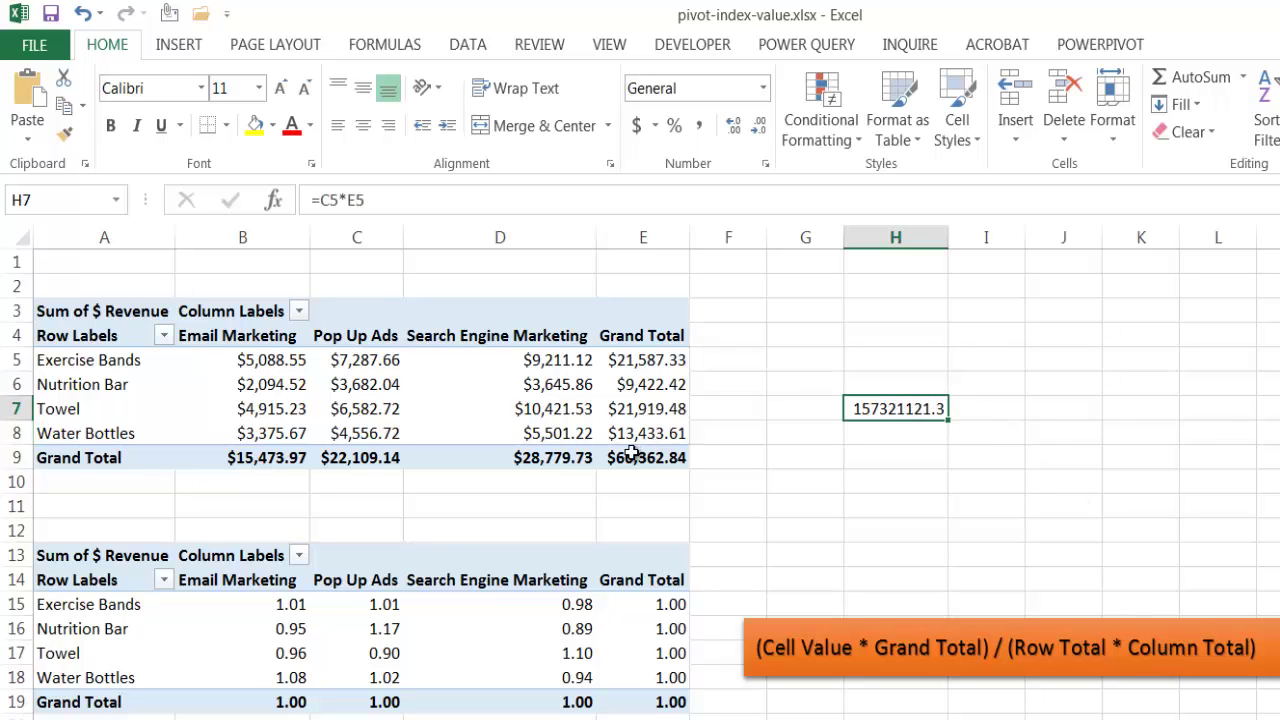
pyautogui.click(371, 201)
pyautogui.press('BackSpace')
pyautogui.write('9')
pyautogui.press('Return')
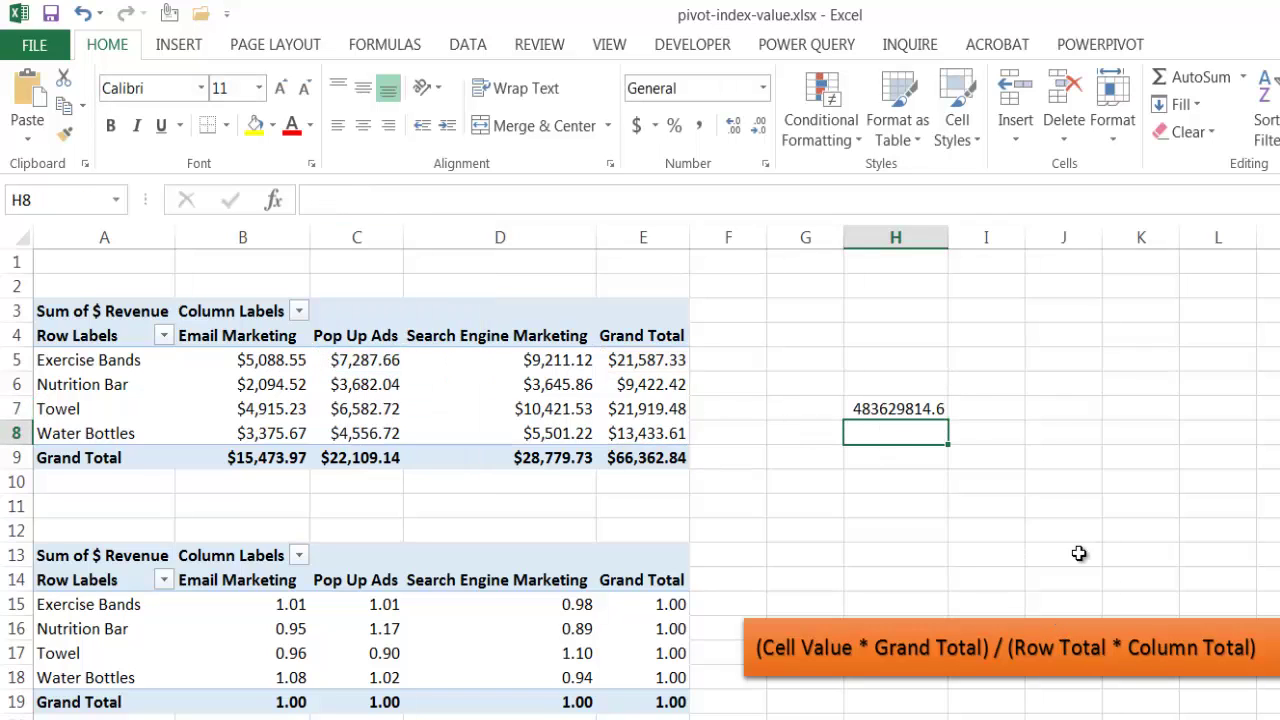
# Enter =E5*C9 in cell H8 to multiply the Exercise Bands row total by the Pop Up Ads column total.
pyautogui.write('=')
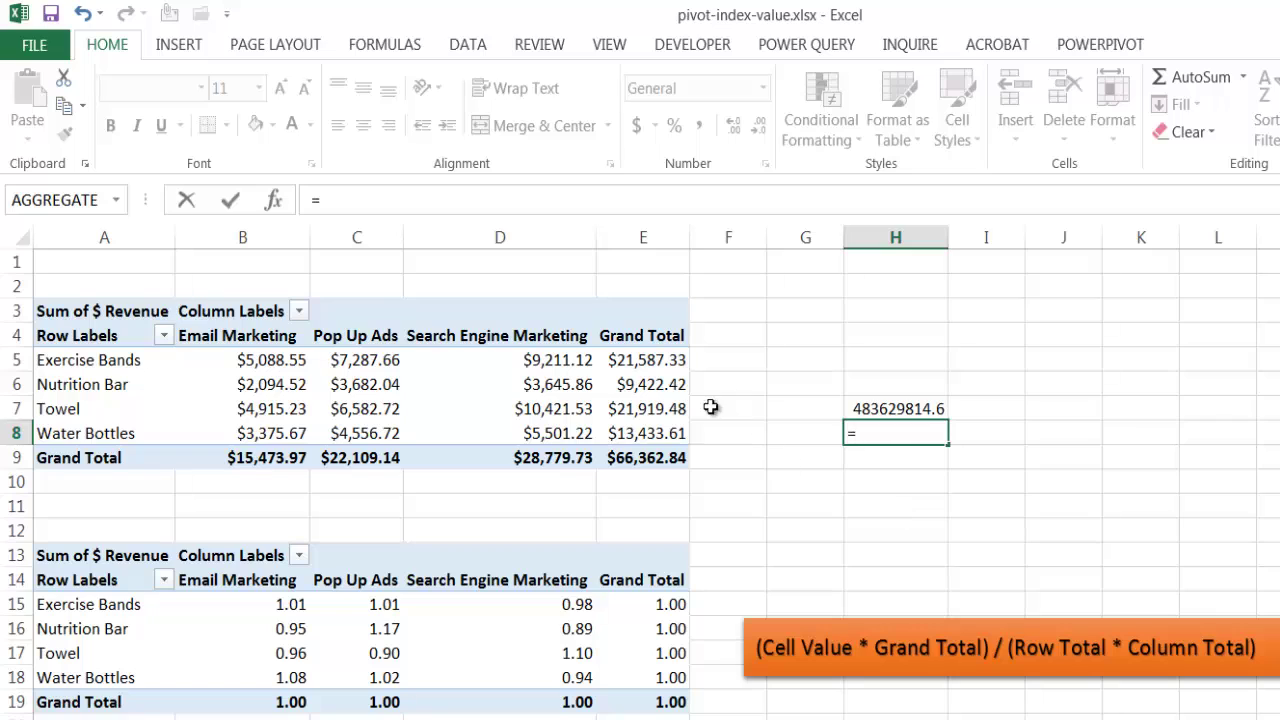
pyautogui.write('e5*')
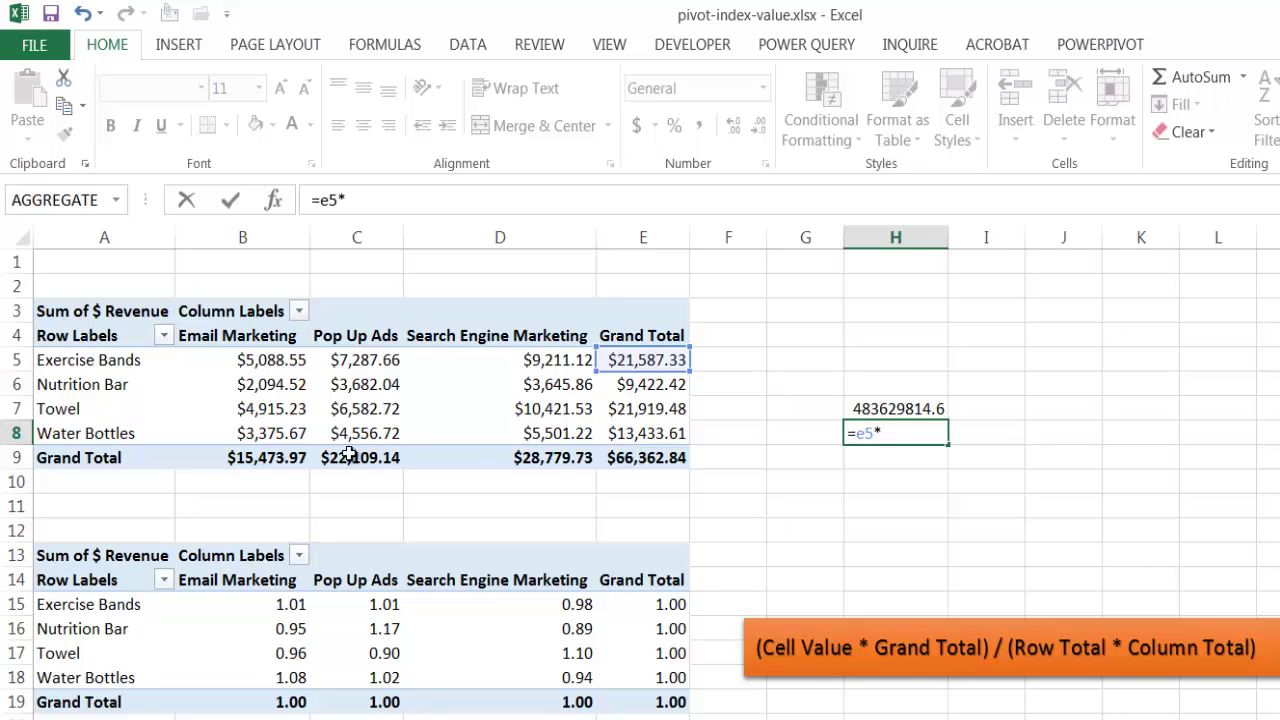
pyautogui.click(412, 205)
pyautogui.write('c9')
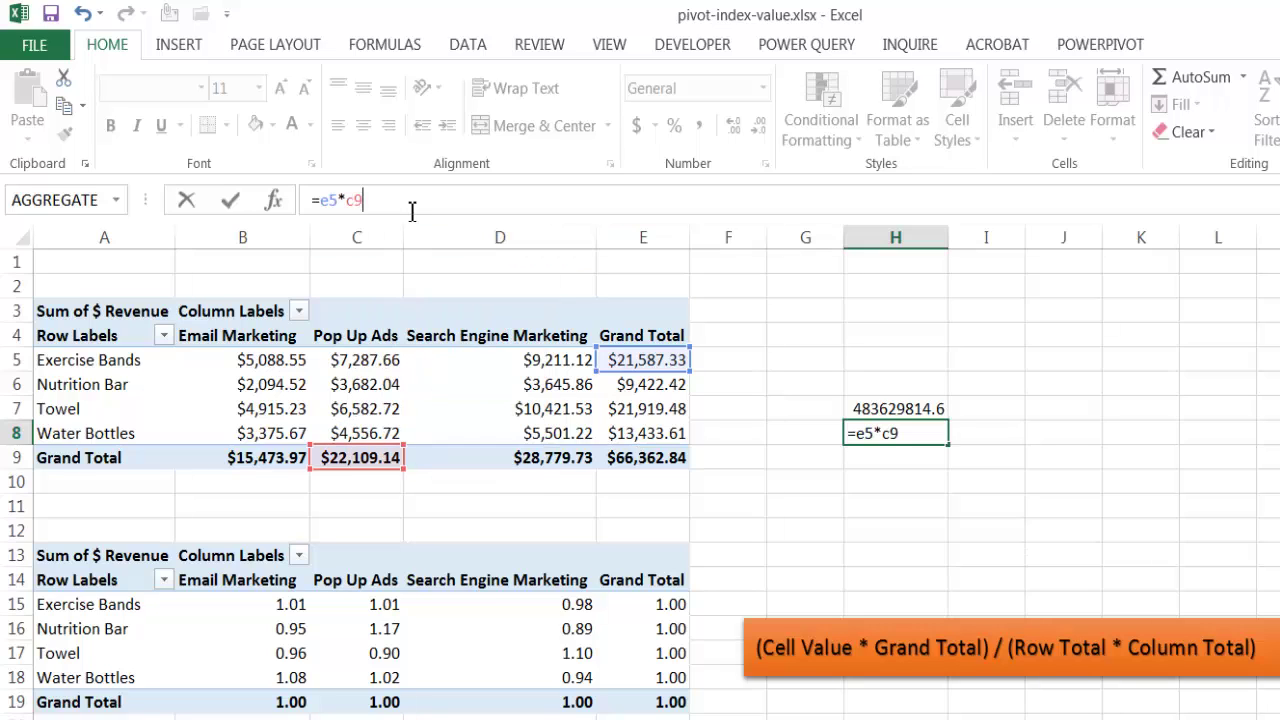
pyautogui.press('Return')
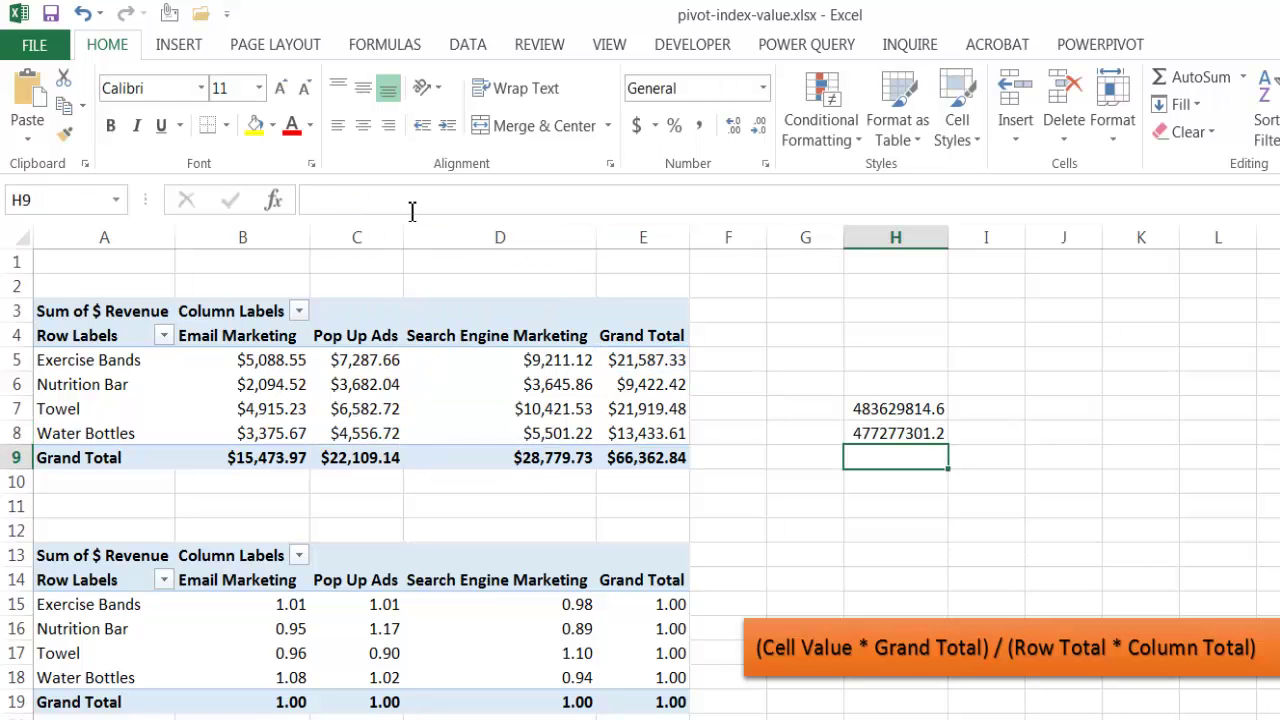
# Enter =H7/H8 in cell I9 to calculate the index value manually.
pyautogui.click(998, 462)
pyautogui.write('=')
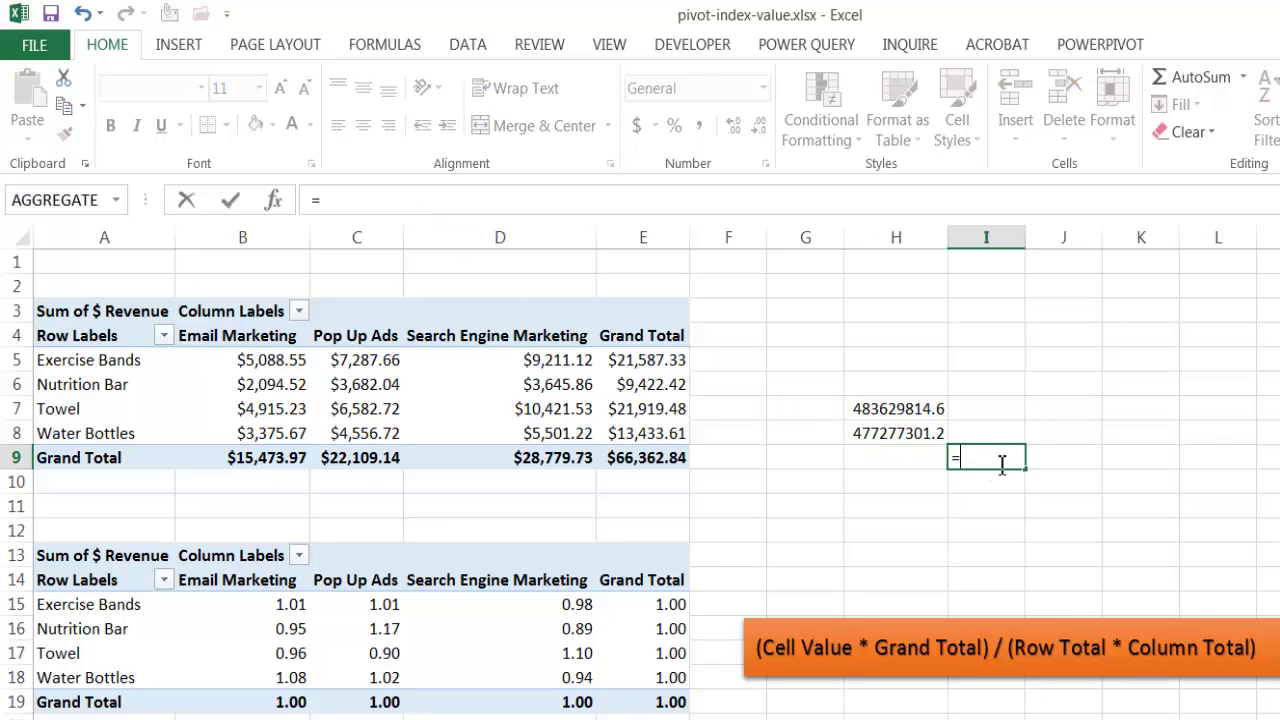
pyautogui.click(918, 409)
pyautogui.write('/')
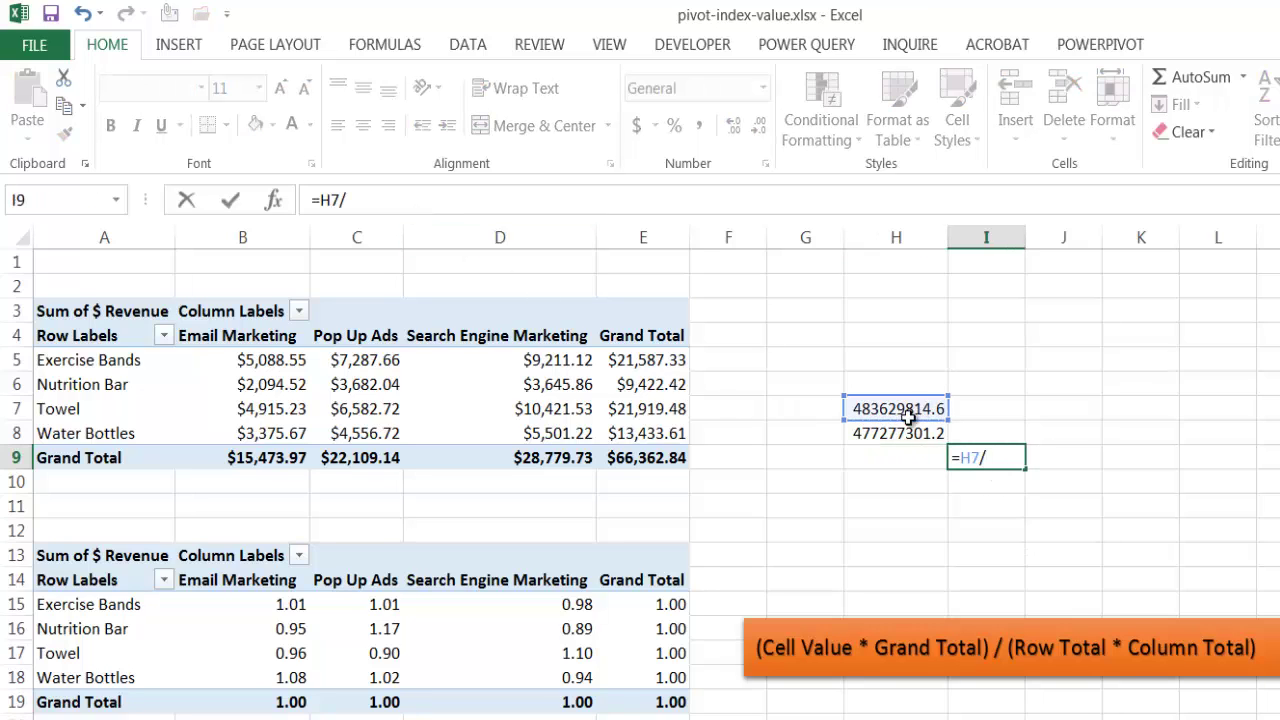
pyautogui.click(884, 433)
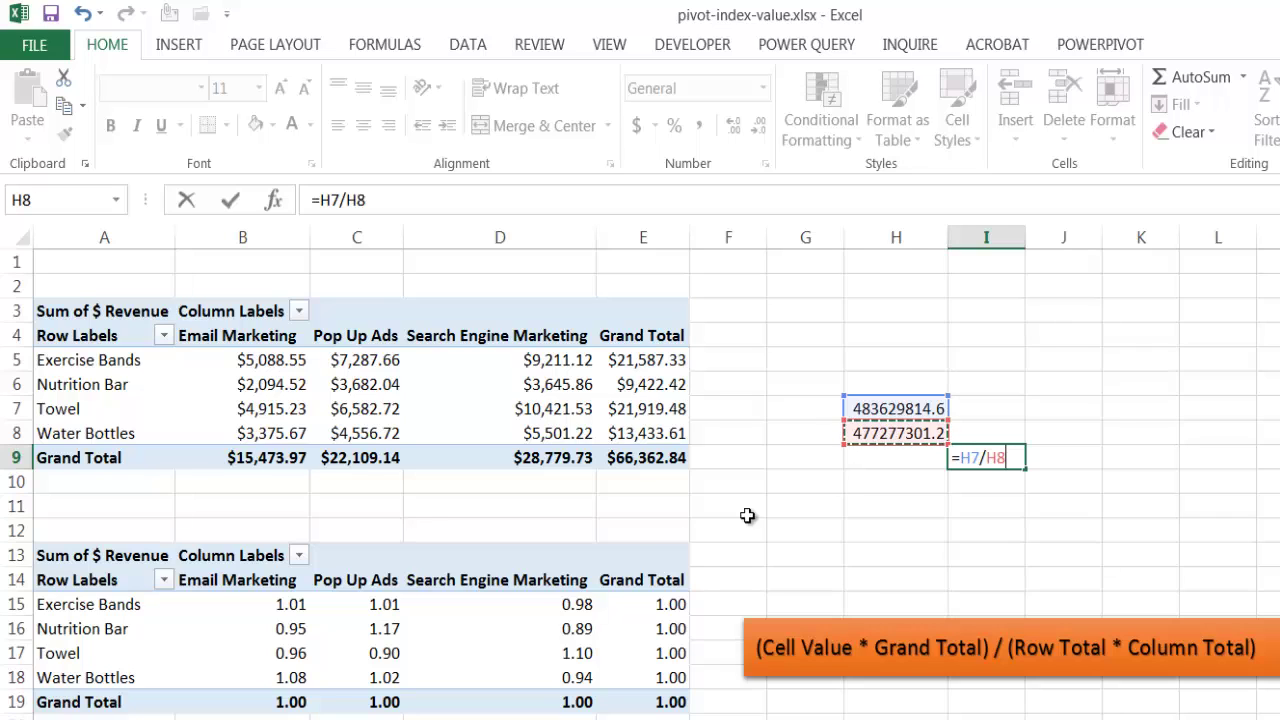
pyautogui.press('Return')
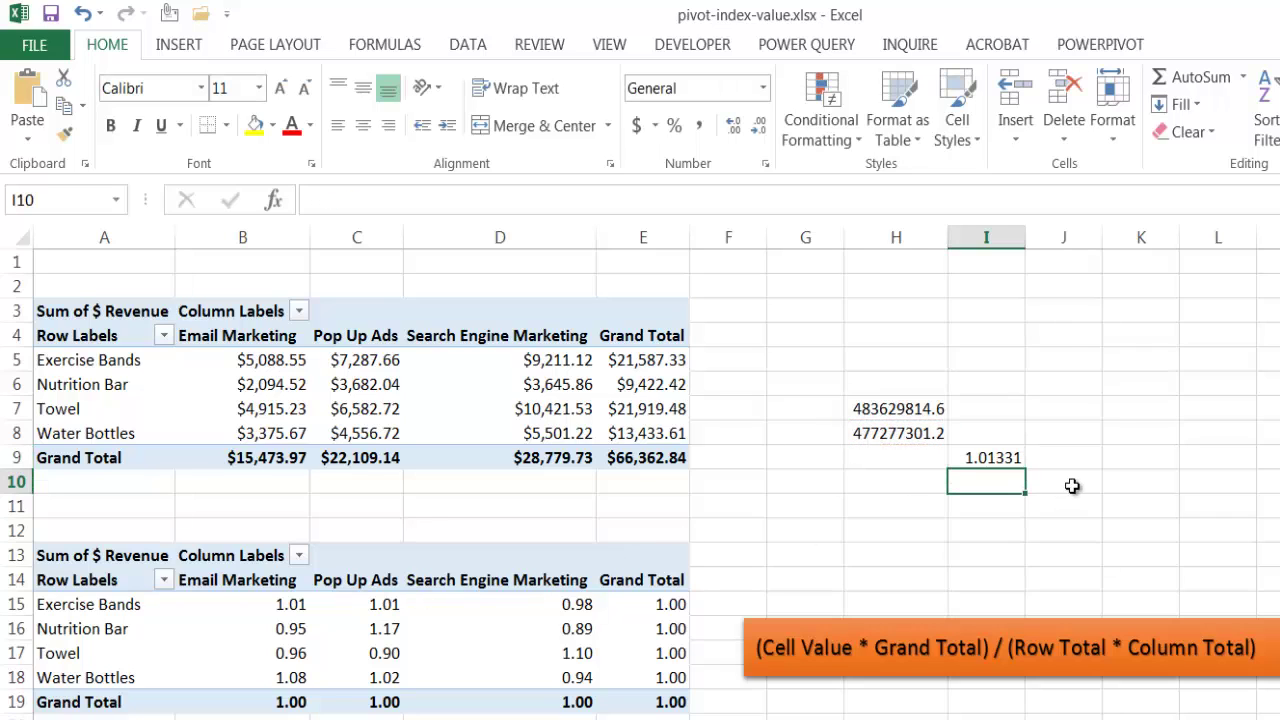
# Compare the manually calculated index in I9 with the Exercise Bands index under Pop Up Ads in the second pivot table.
pyautogui.click(990, 457)
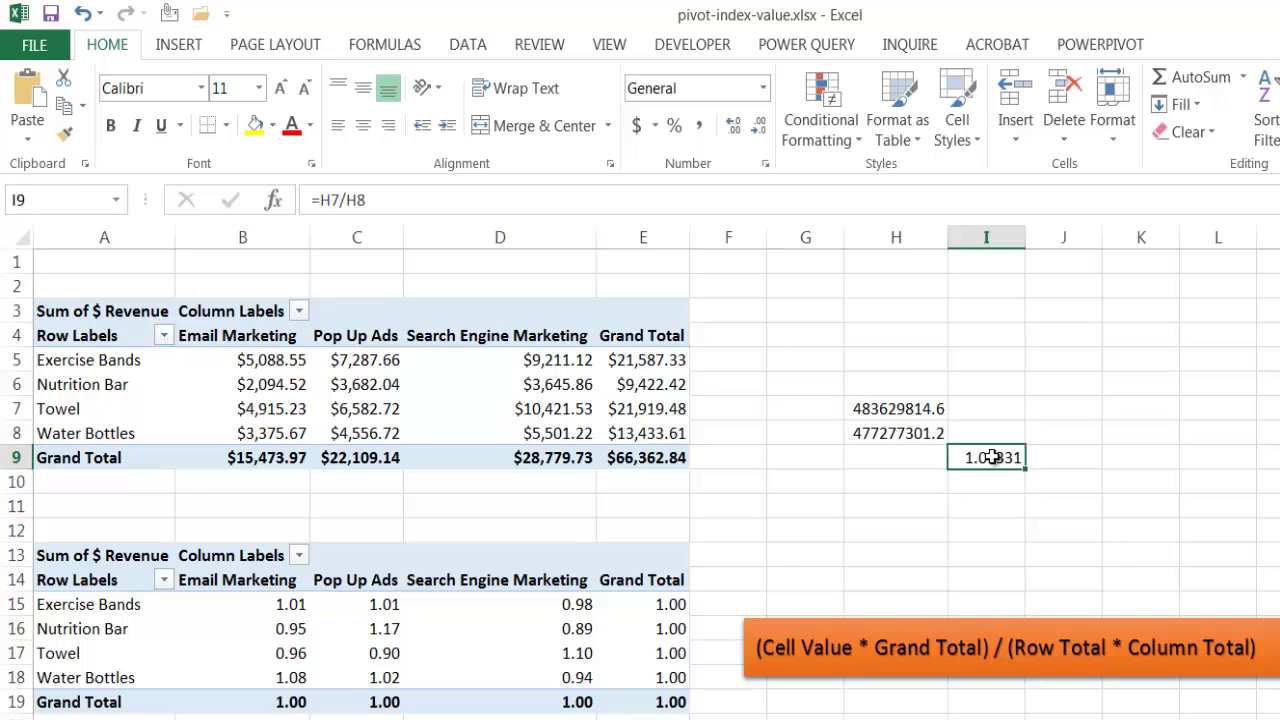
pyautogui.click(384, 606)
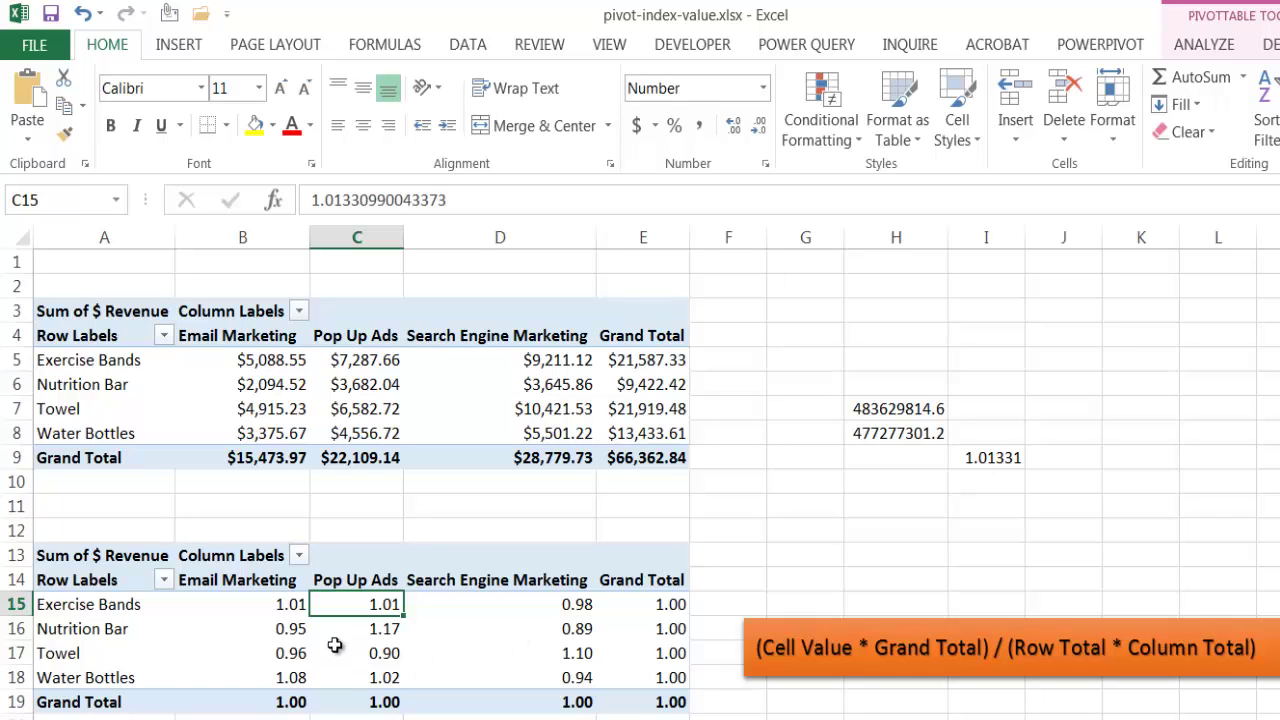
pyautogui.click(913, 406)
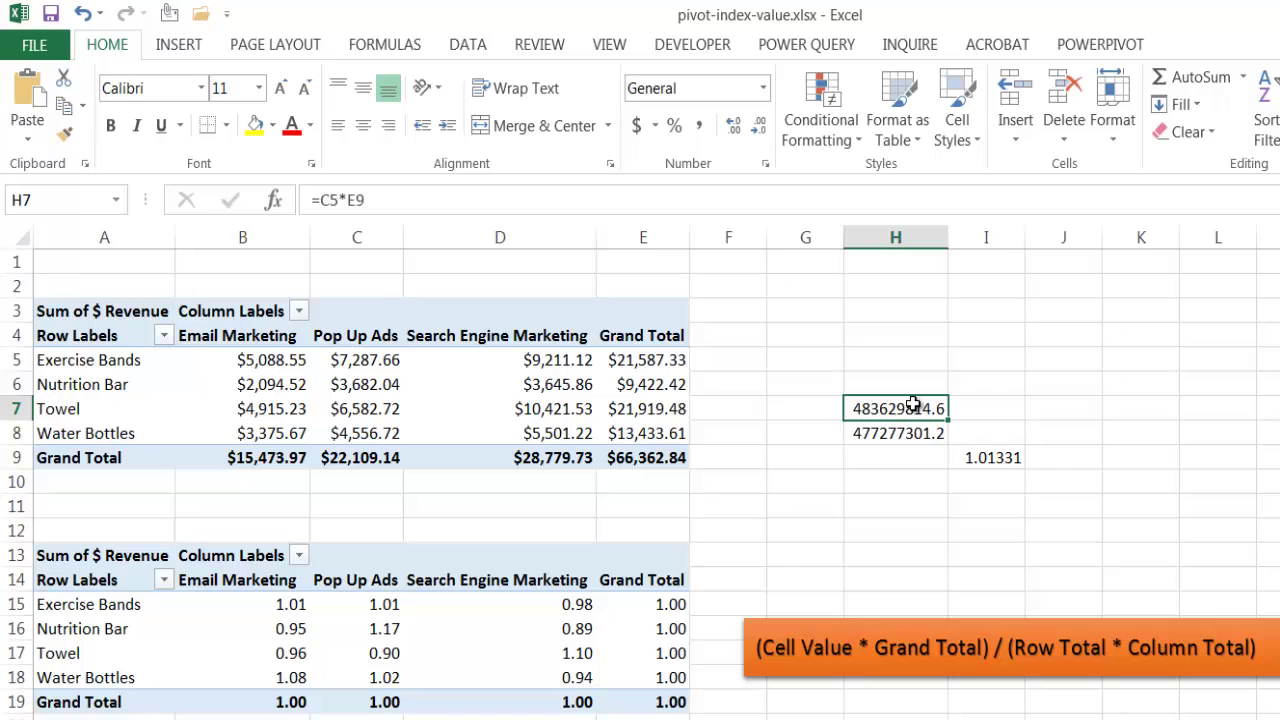
# Examine the Nutrition Bar index under Pop Up Ads against the Pop Up Ads revenue values in the first pivot table.
pyautogui.click(395, 627)
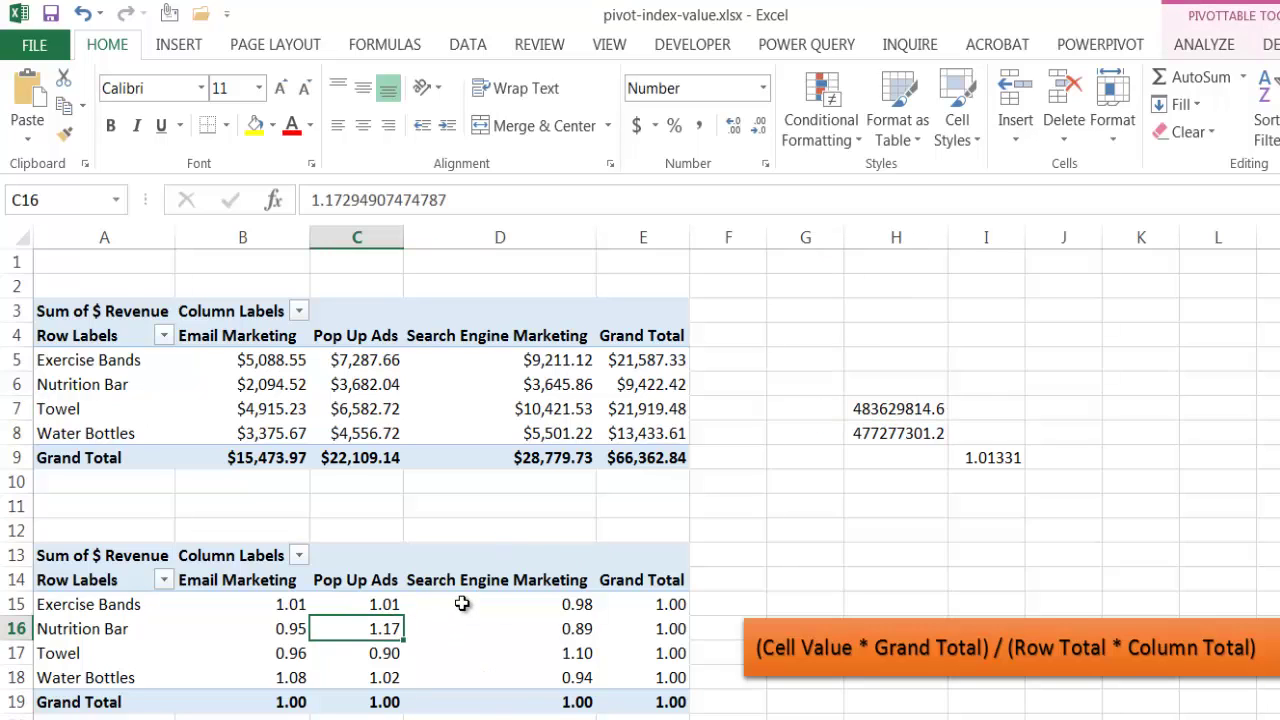
pyautogui.moveTo(462, 603)
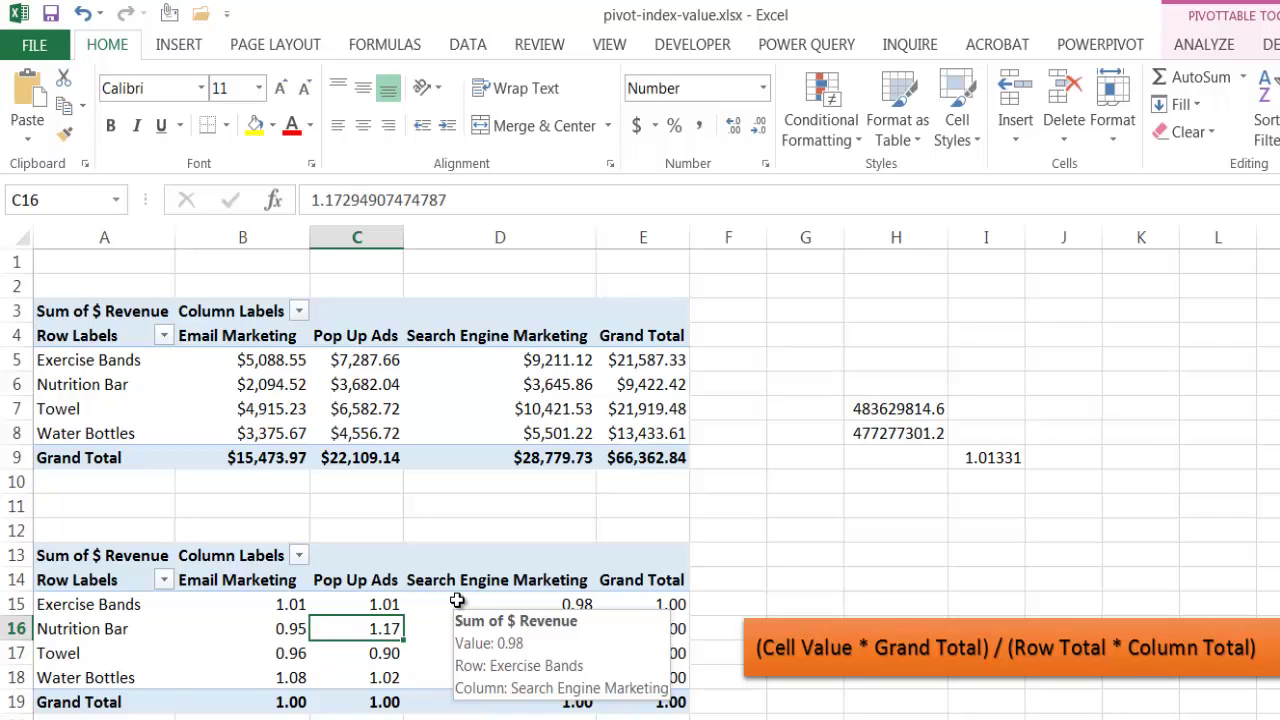
pyautogui.moveTo(372, 378)
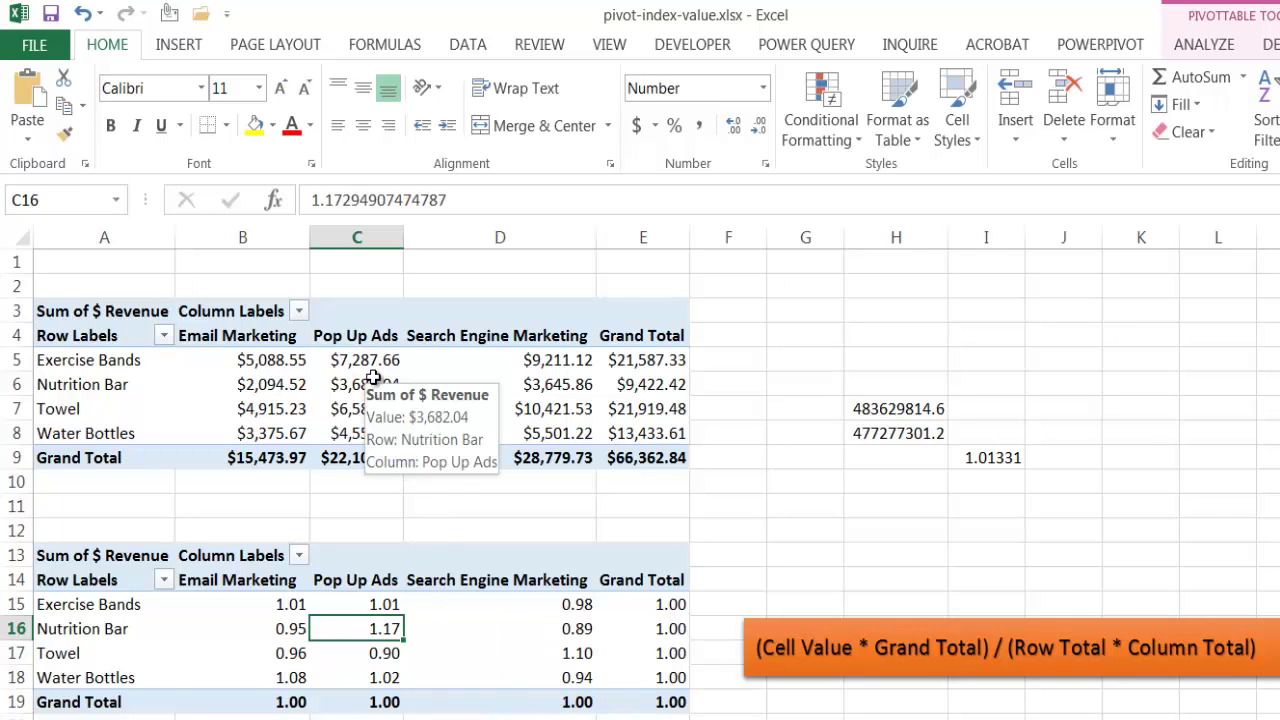
pyautogui.click(352, 342)
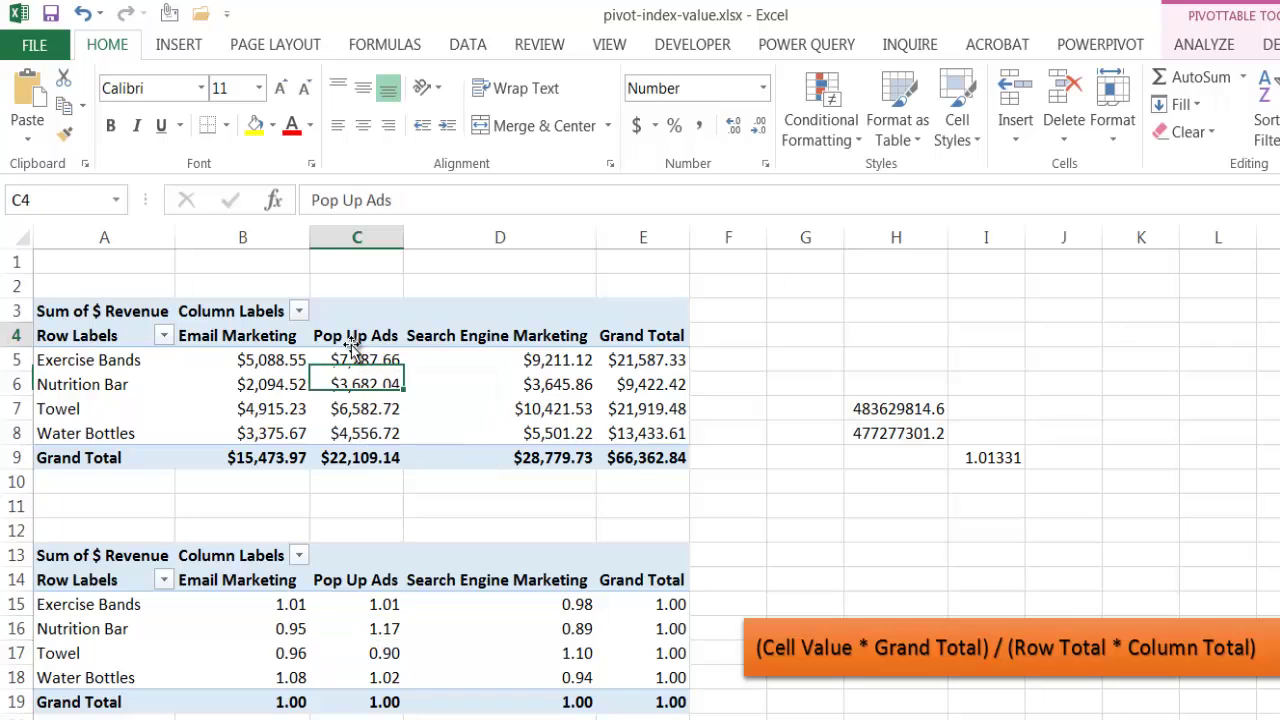
pyautogui.moveTo(352, 336)
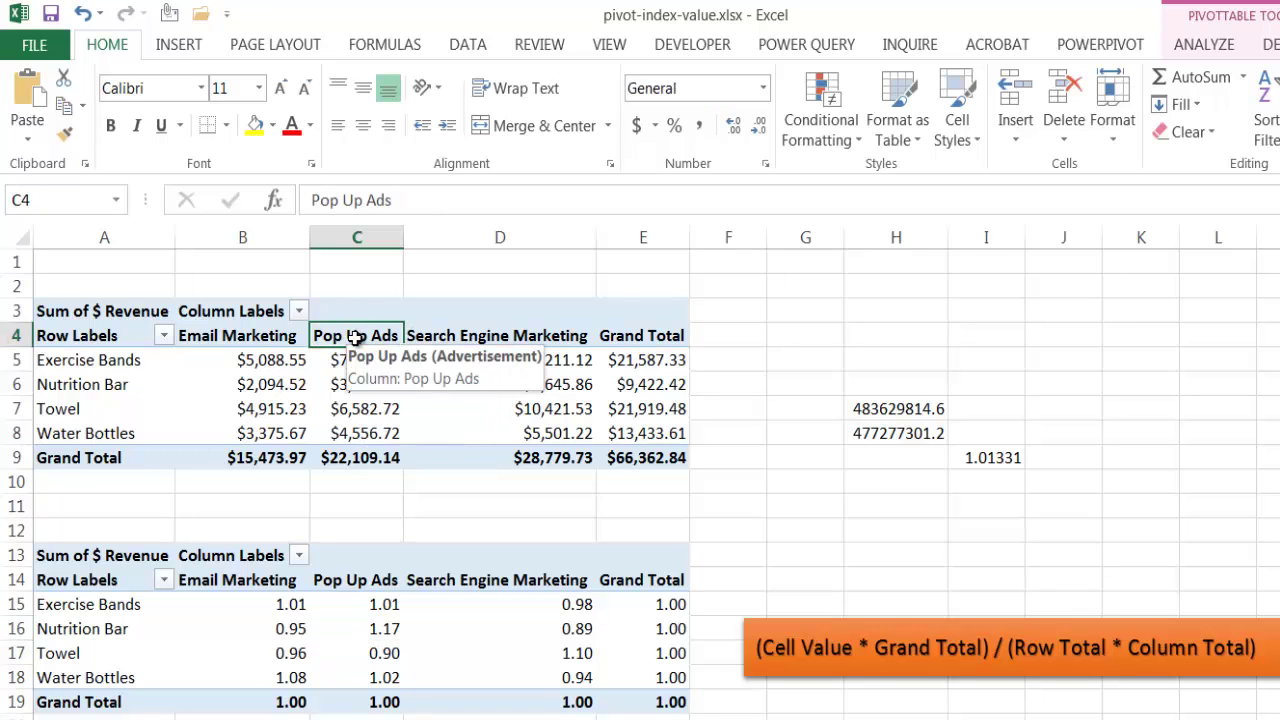
pyautogui.click(346, 364)
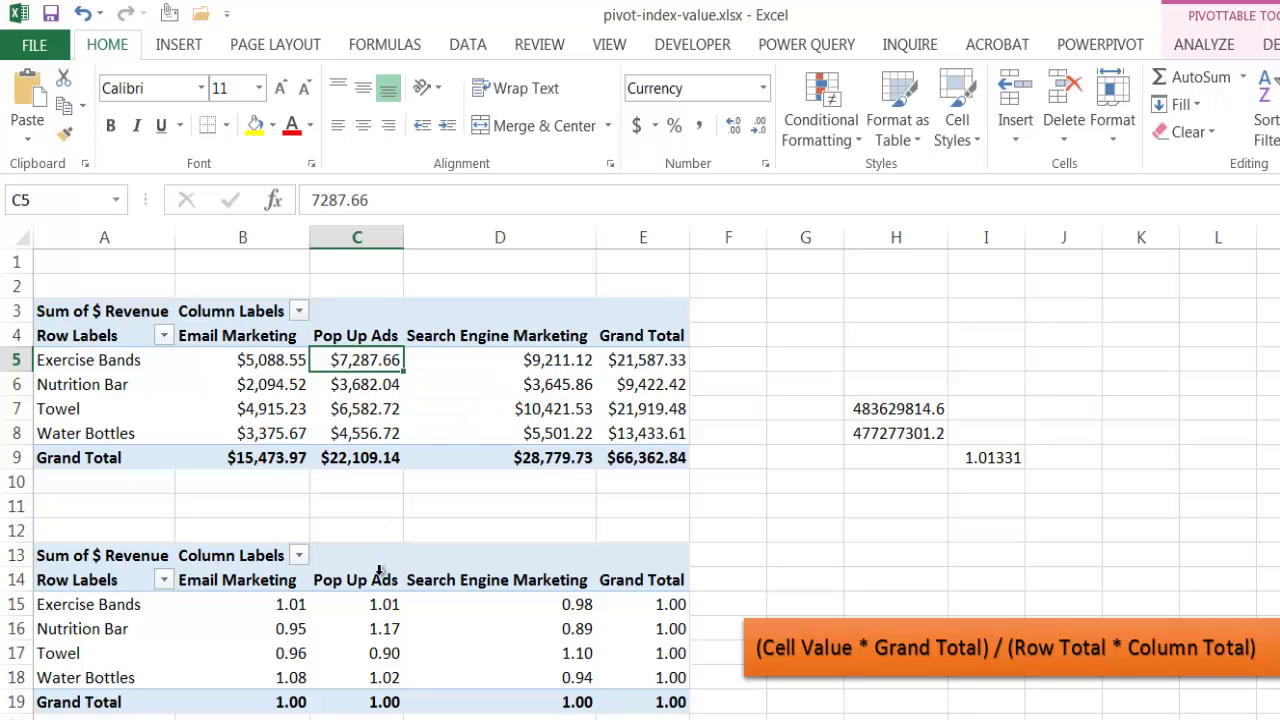
pyautogui.moveTo(369, 631)
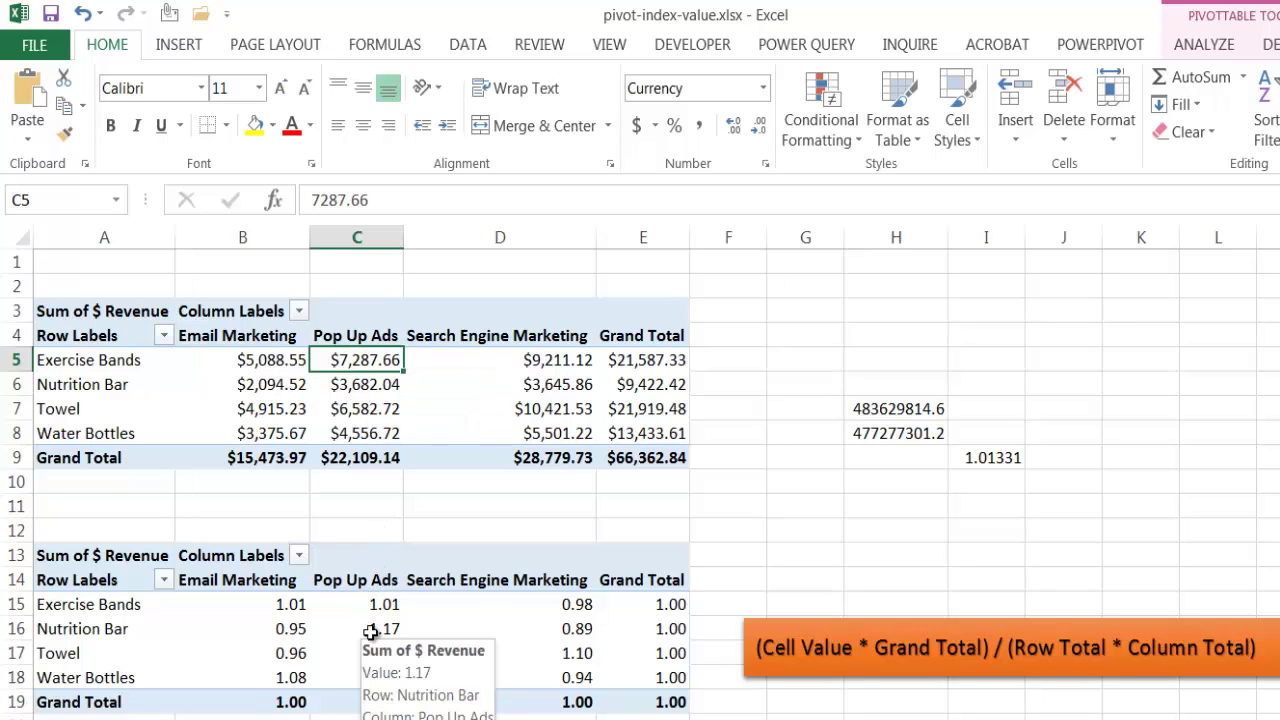
pyautogui.click(354, 338)
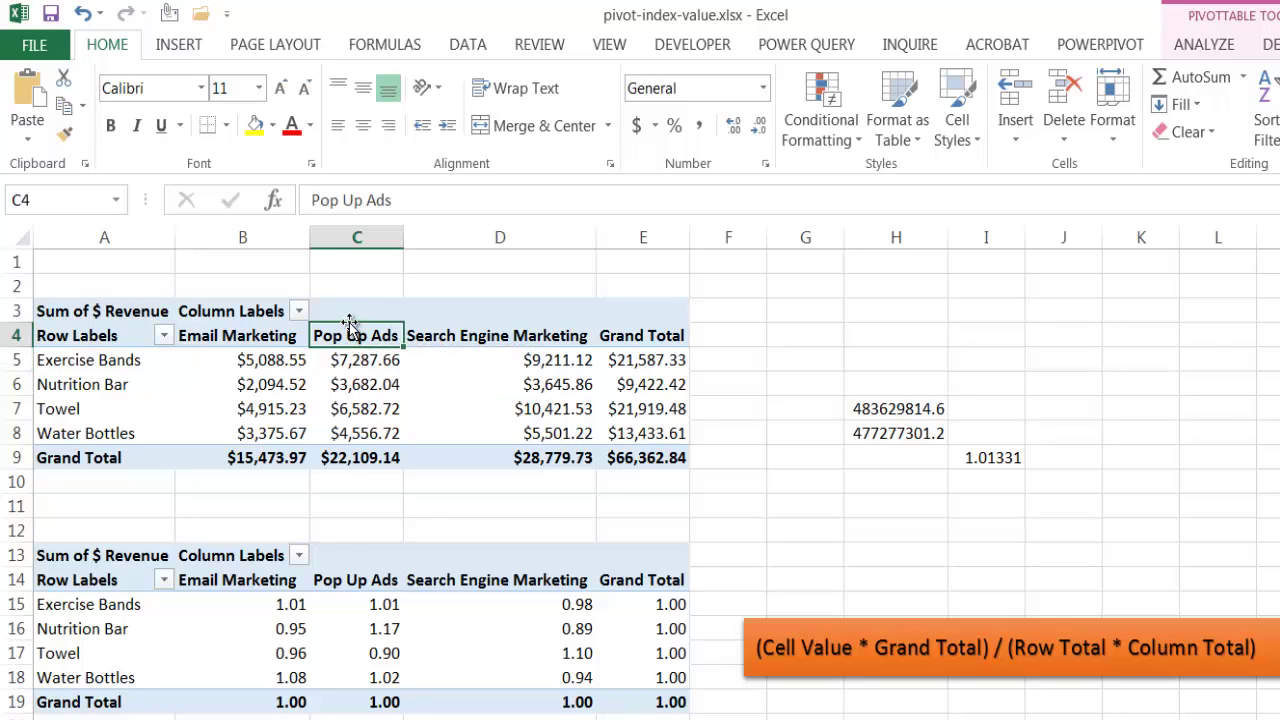
pyautogui.click(370, 626)
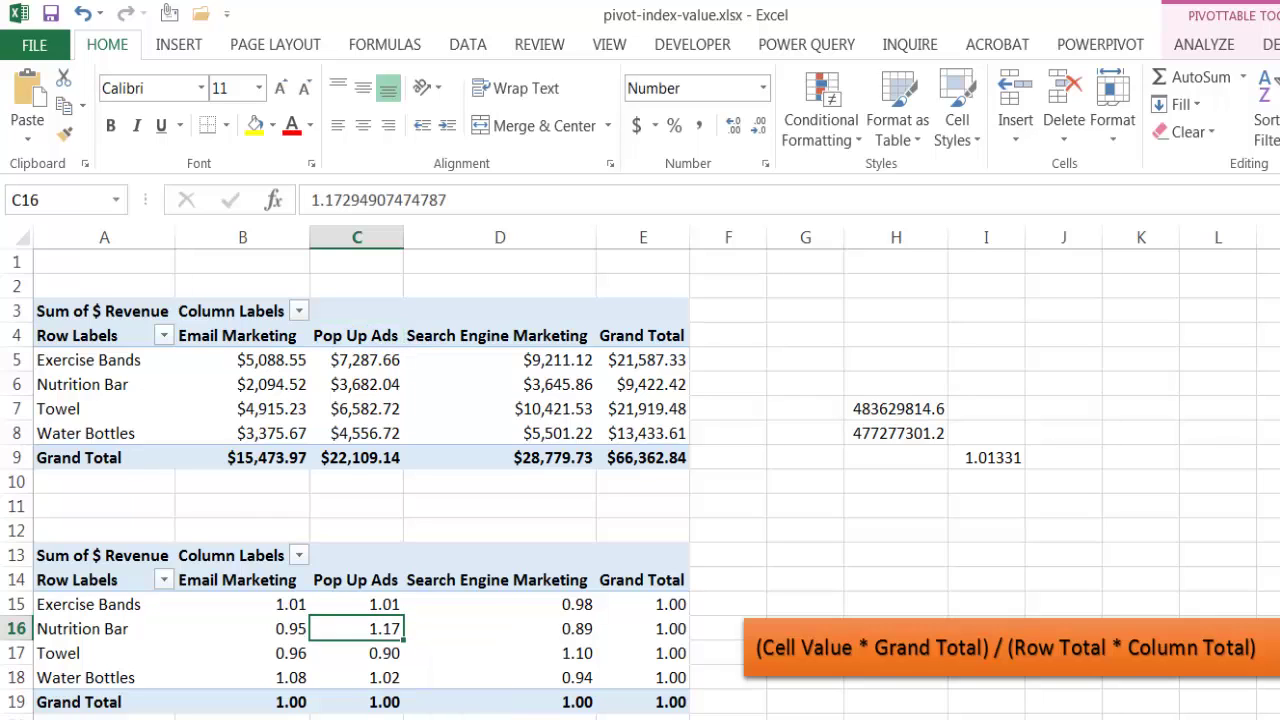
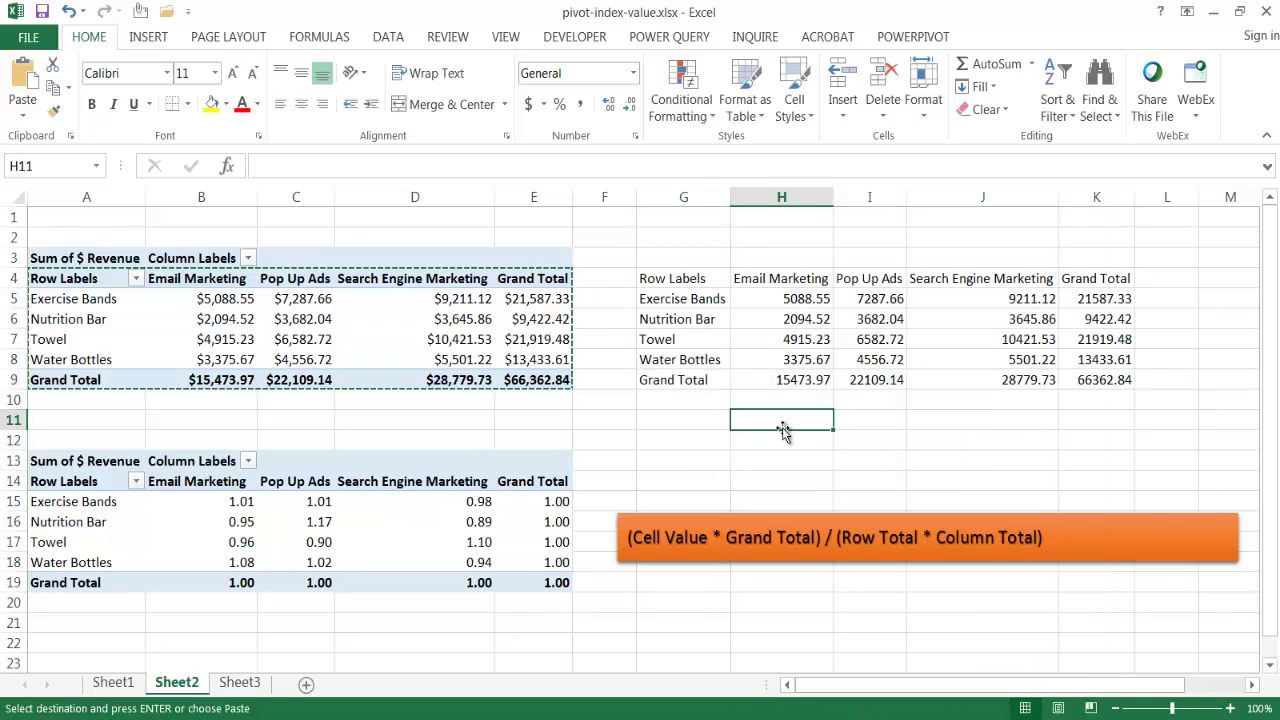
# Filter the Advertisement column of the source data on Sheet1 to show only Pop Up Ads.
pyautogui.click(295, 278)
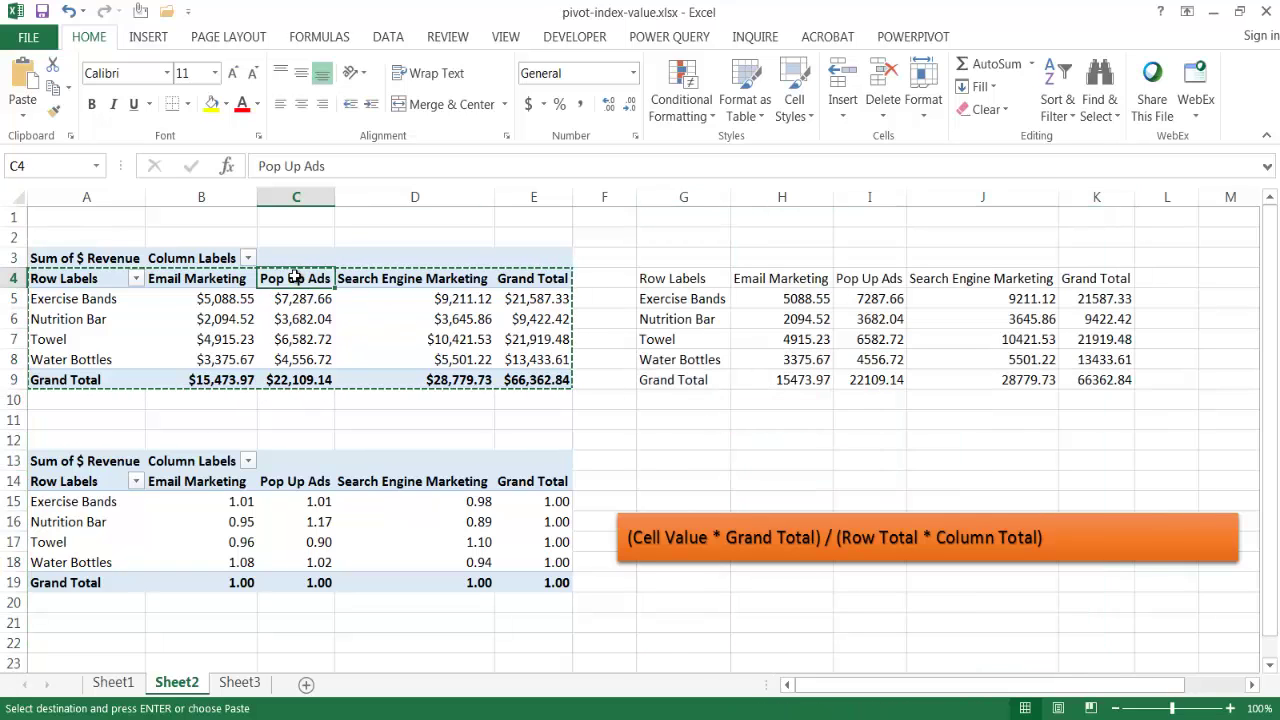
pyautogui.click(113, 683)
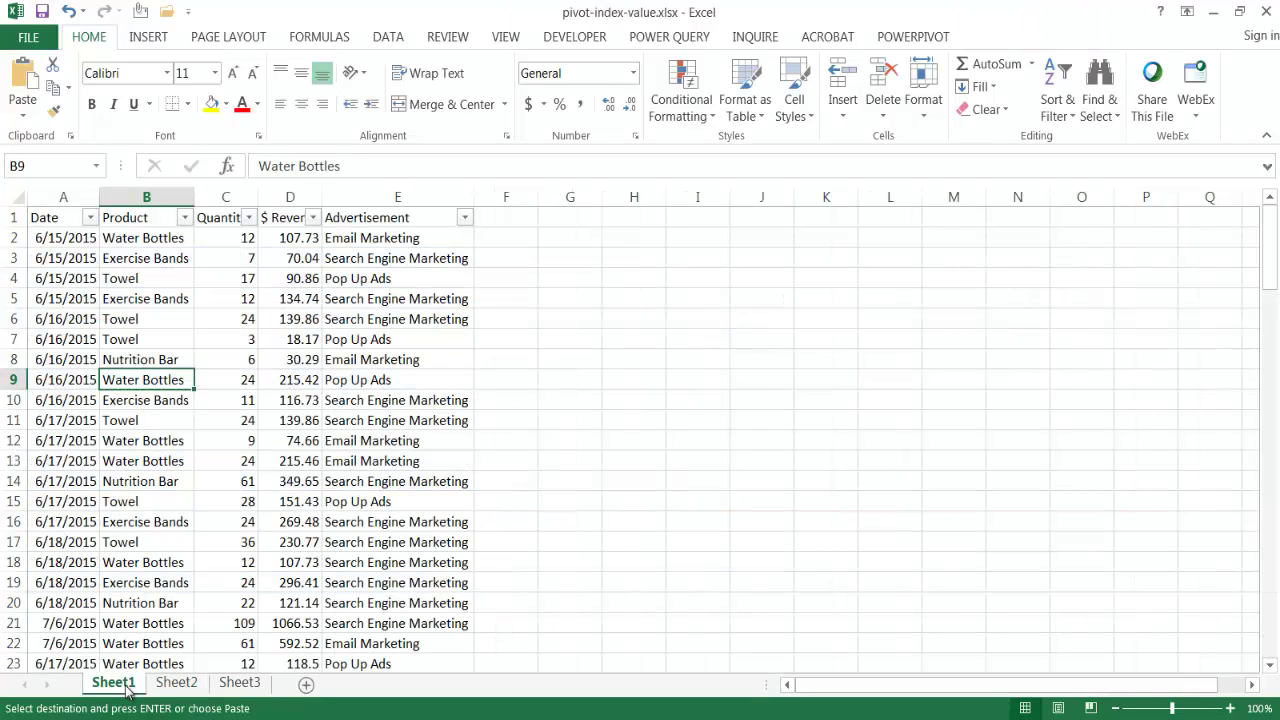
pyautogui.click(464, 217)
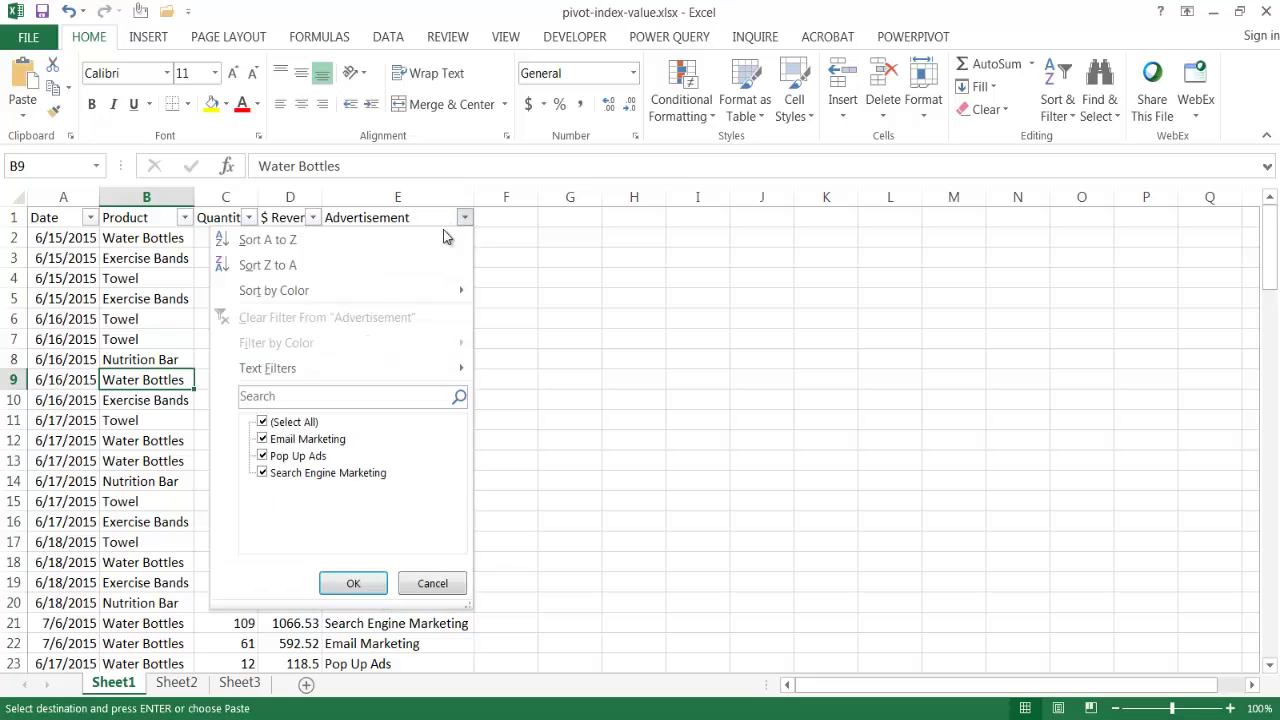
pyautogui.click(263, 421)
pyautogui.click(263, 456)
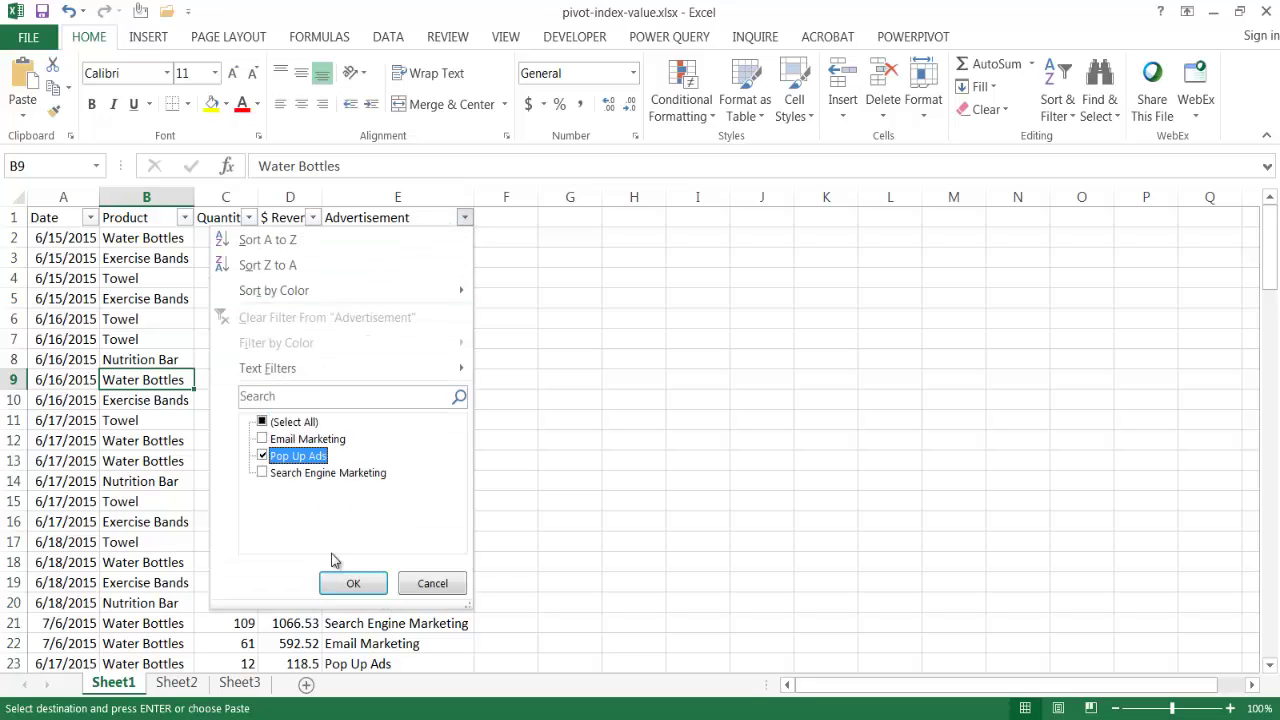
pyautogui.click(351, 580)
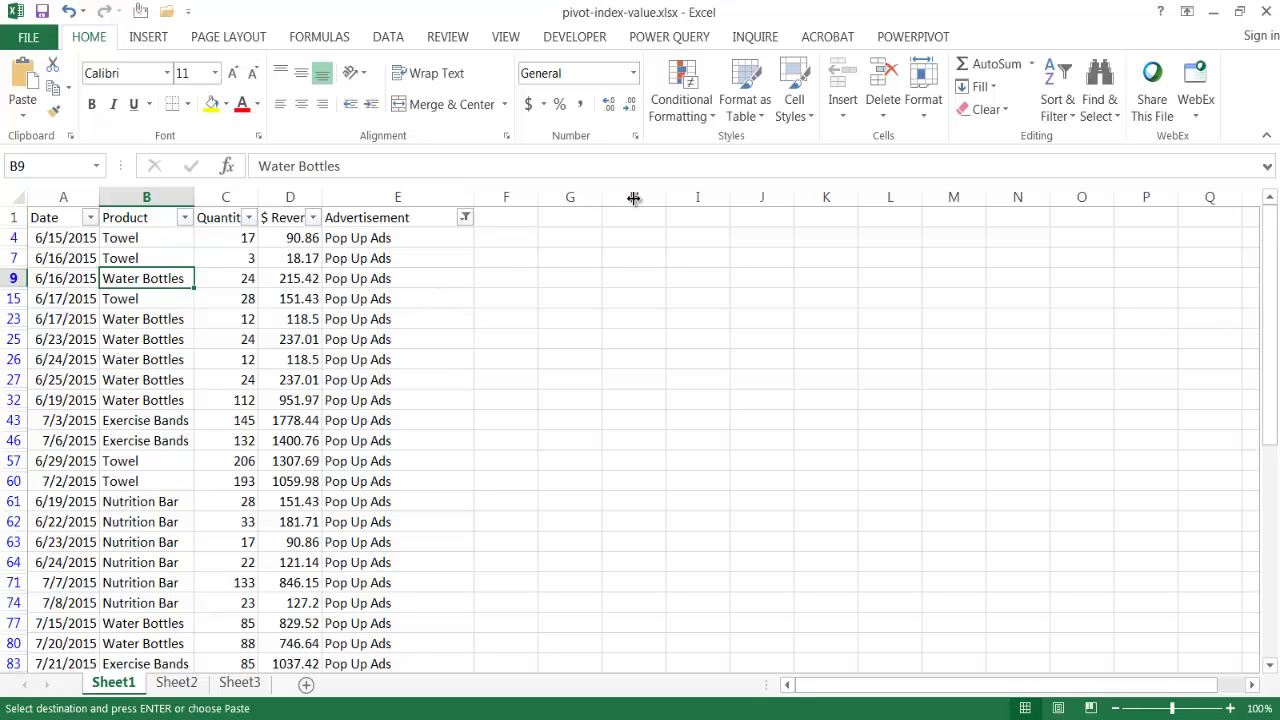
# Enter the multiplier 1.15 in the empty cell G1 beside the source data.
pyautogui.click(565, 218)
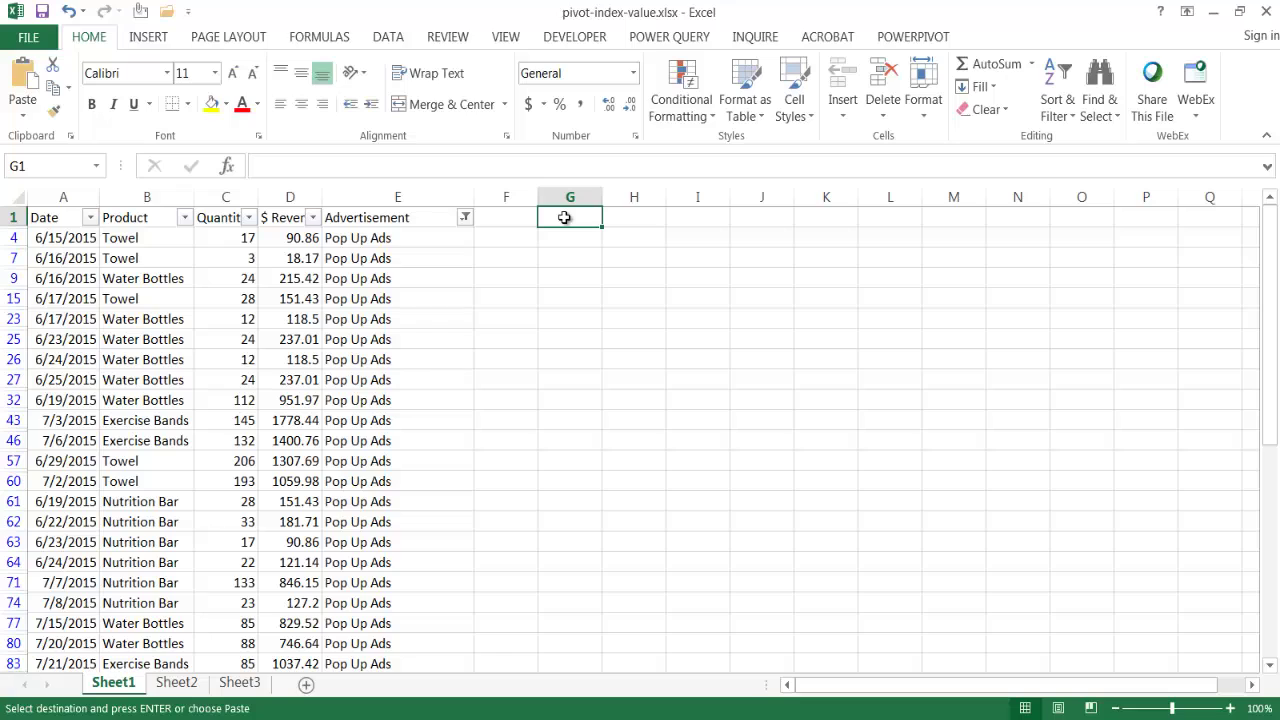
pyautogui.write('1')
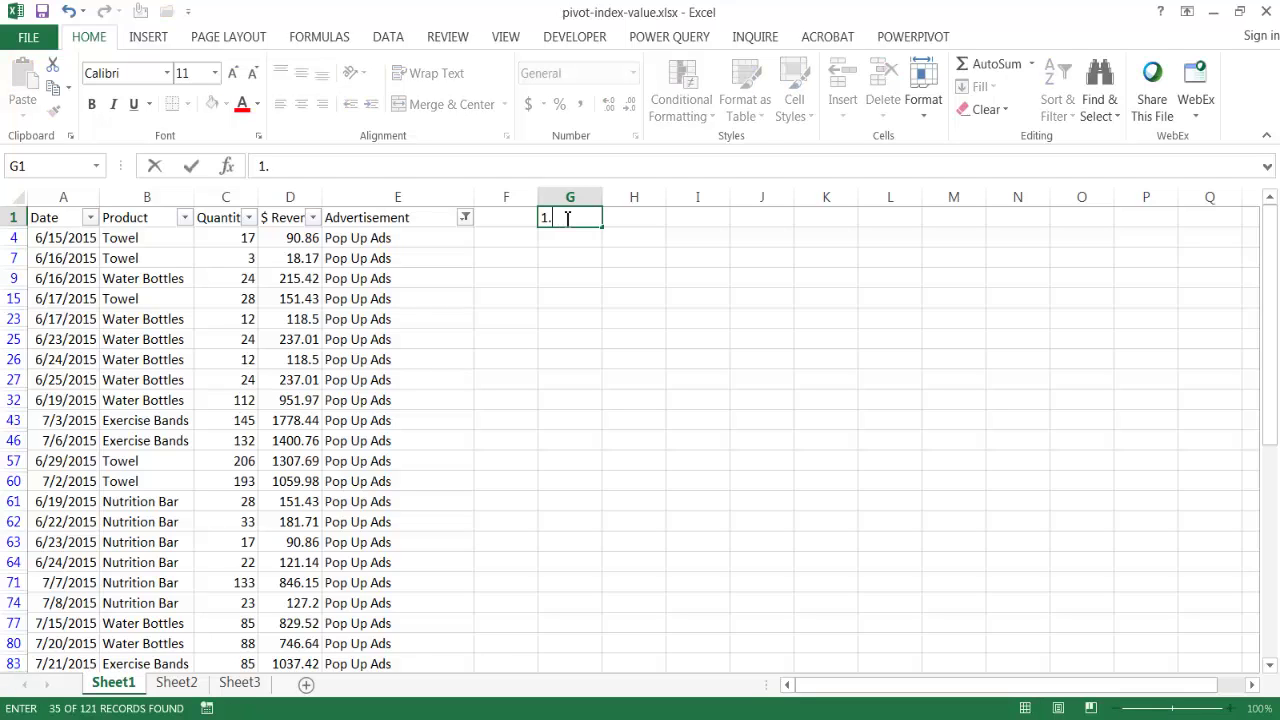
pyautogui.write('.15')
pyautogui.press('Return')
# Multiply only the visible Pop Up Ads revenue values in column D by the 1.15 from G1, using Paste Special with Multiply.
pyautogui.click(565, 217)
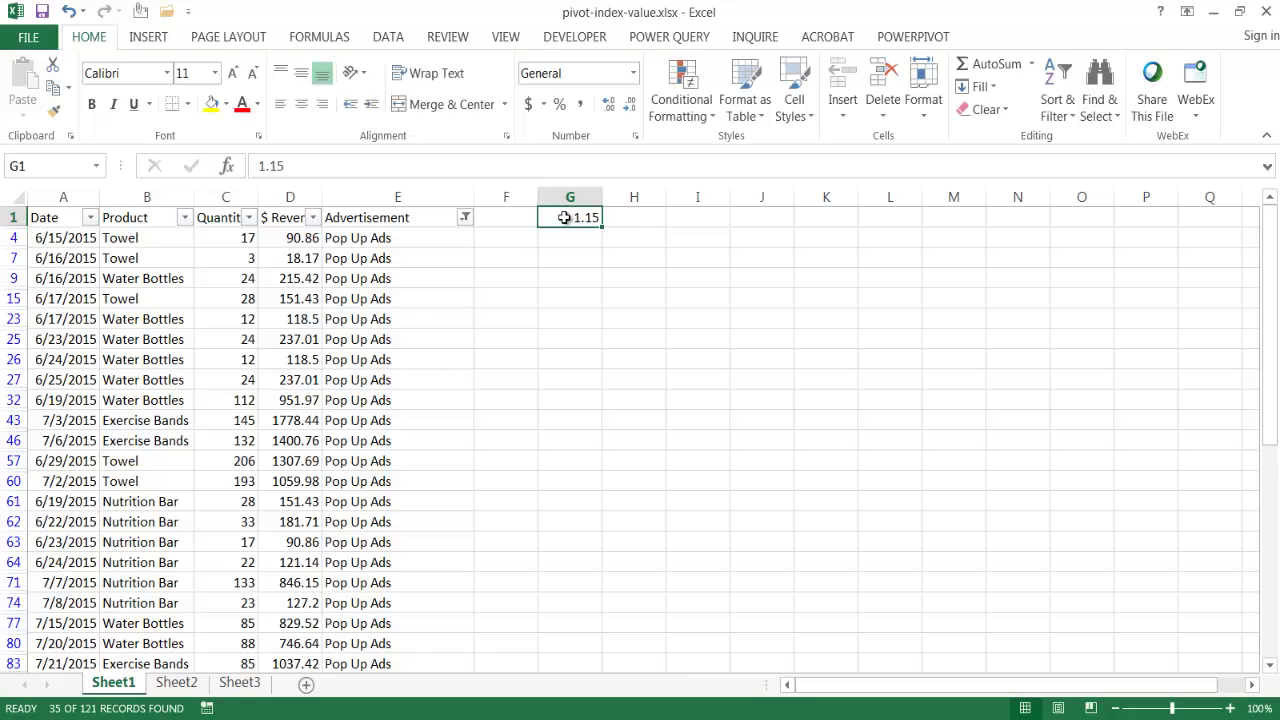
pyautogui.hotkey('ctrl', 'c')
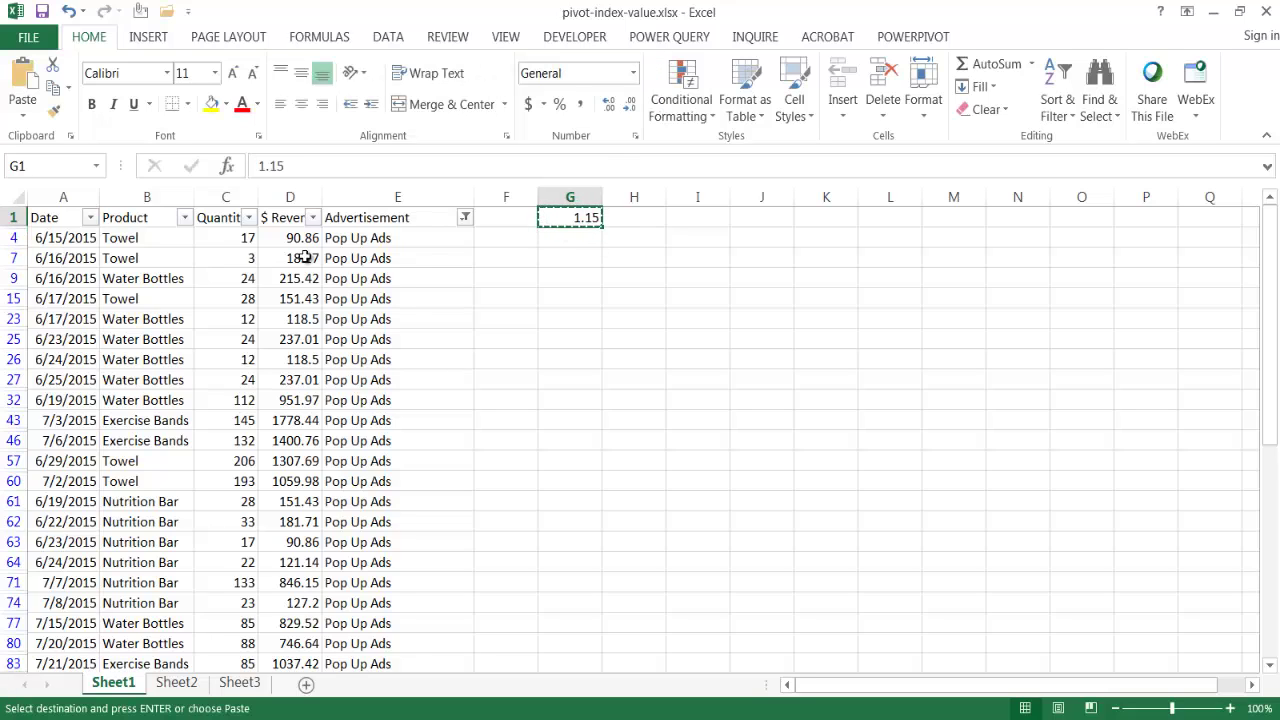
pyautogui.click(292, 238)
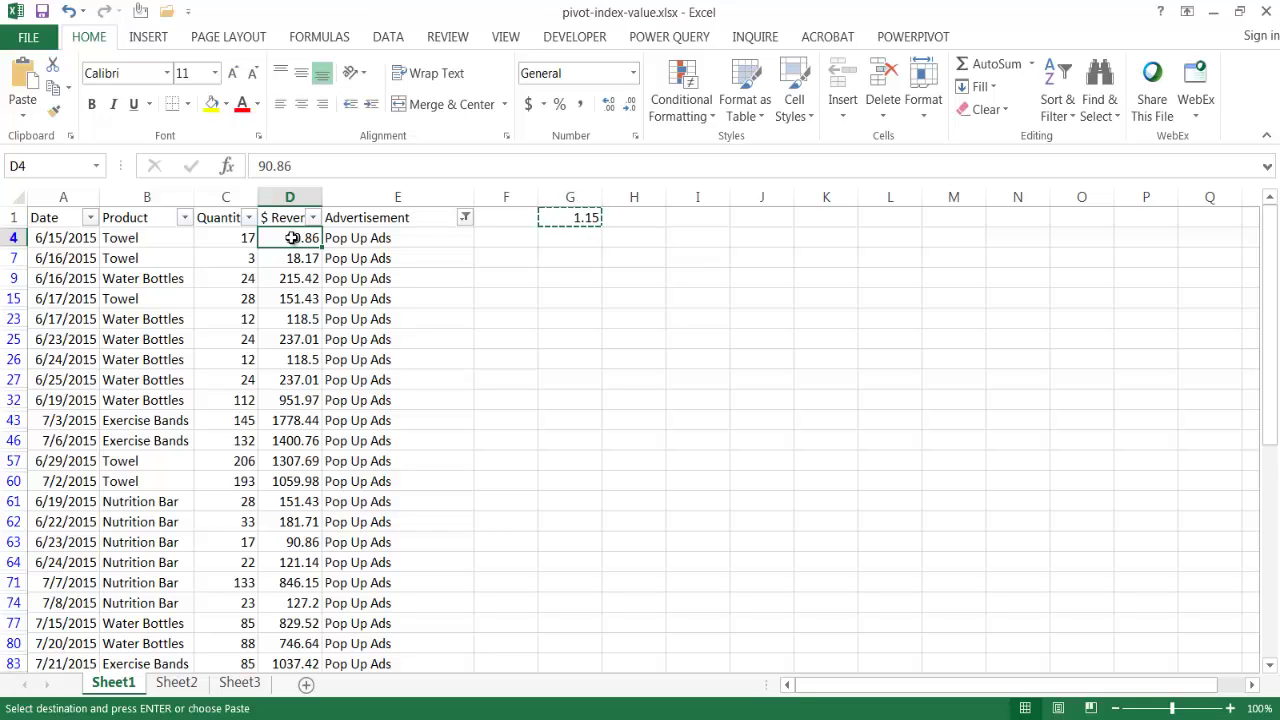
pyautogui.hotkey('ctrl', 'shift', 'Down')
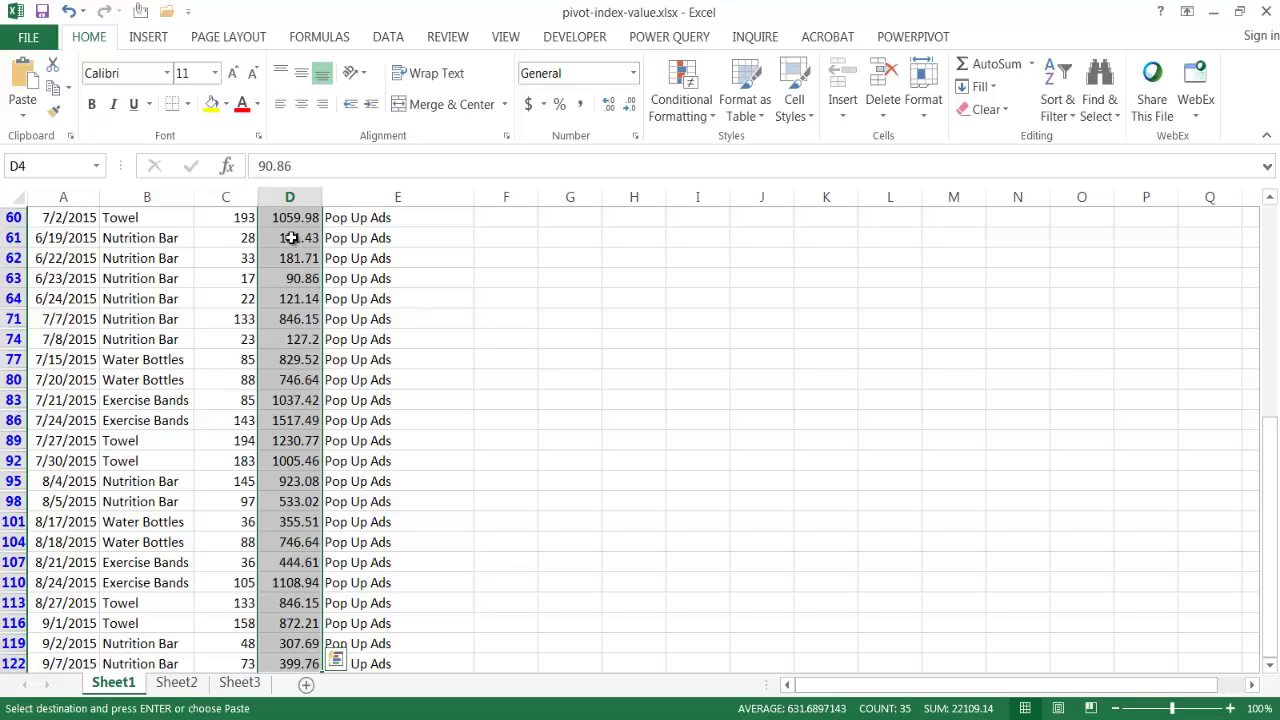
pyautogui.hotkey('alt', ';')
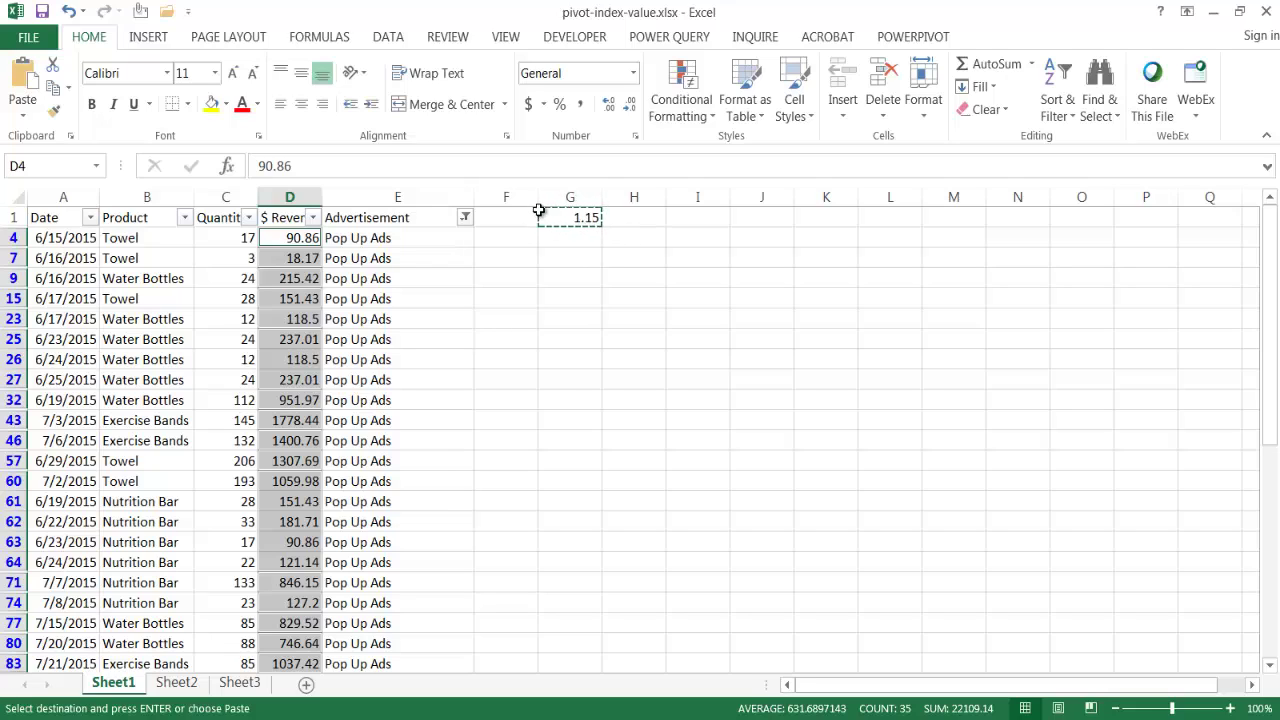
pyautogui.click(27, 117)
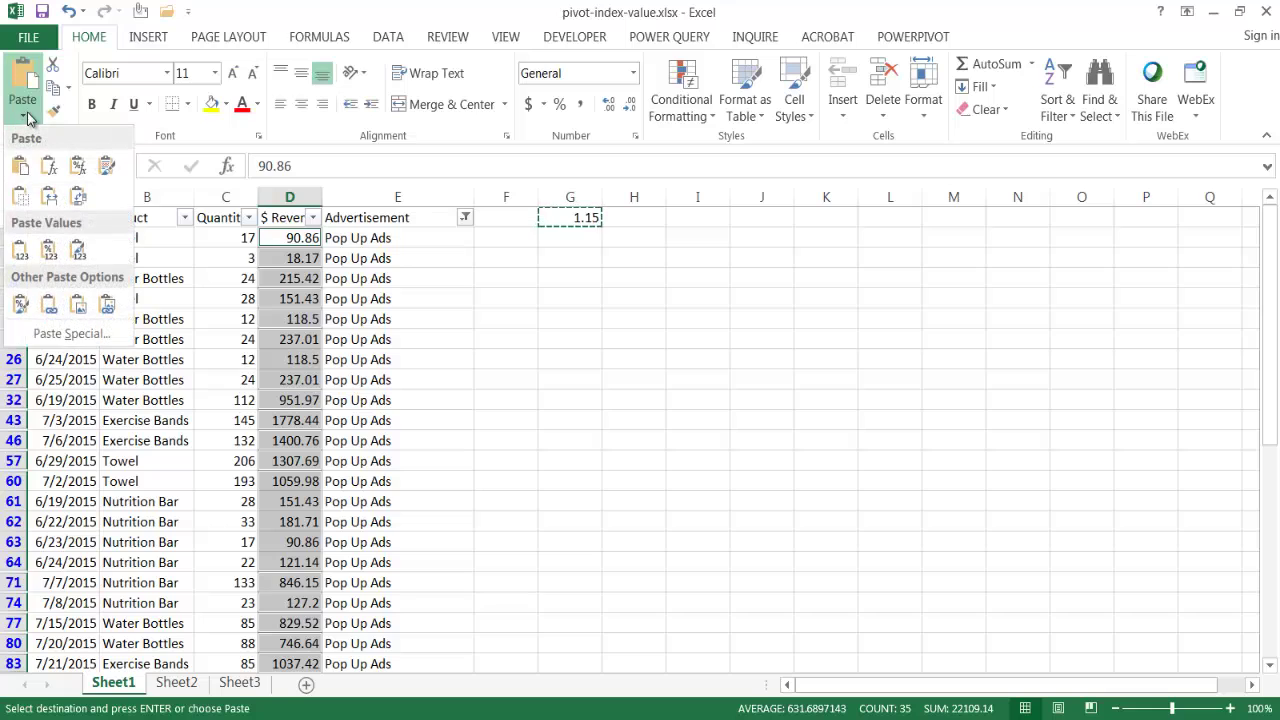
pyautogui.click(43, 334)
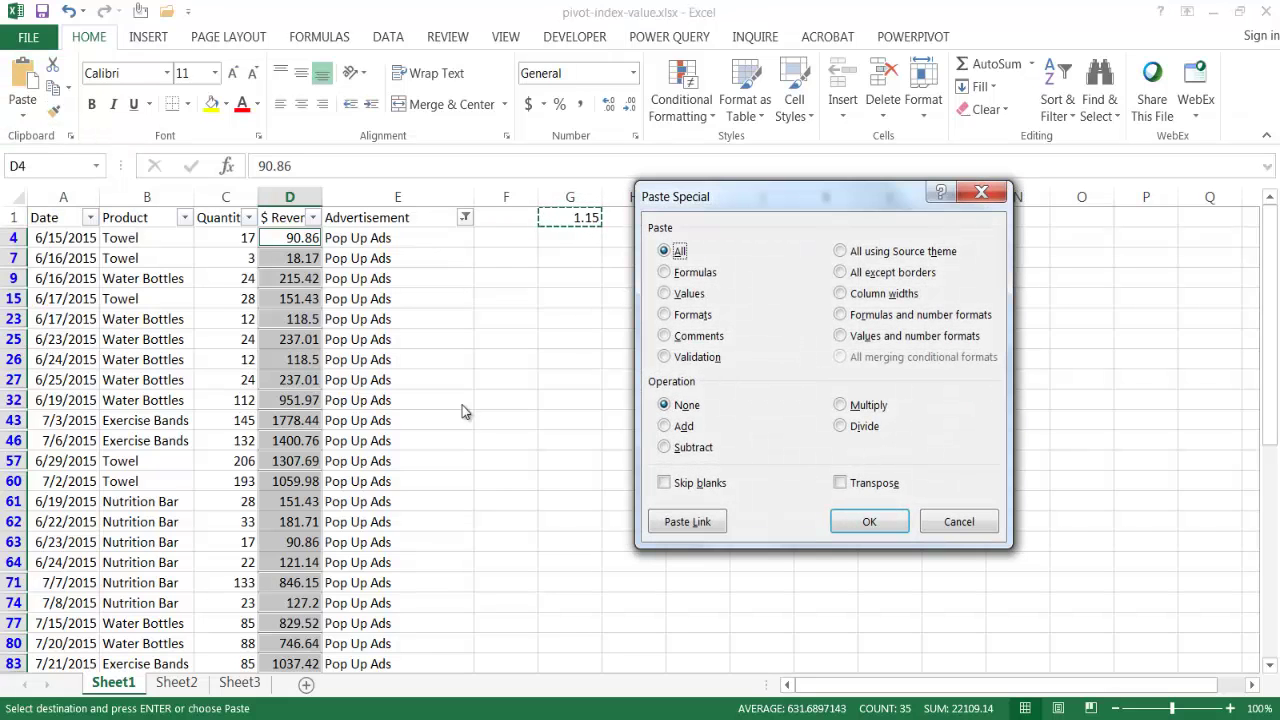
pyautogui.click(845, 410)
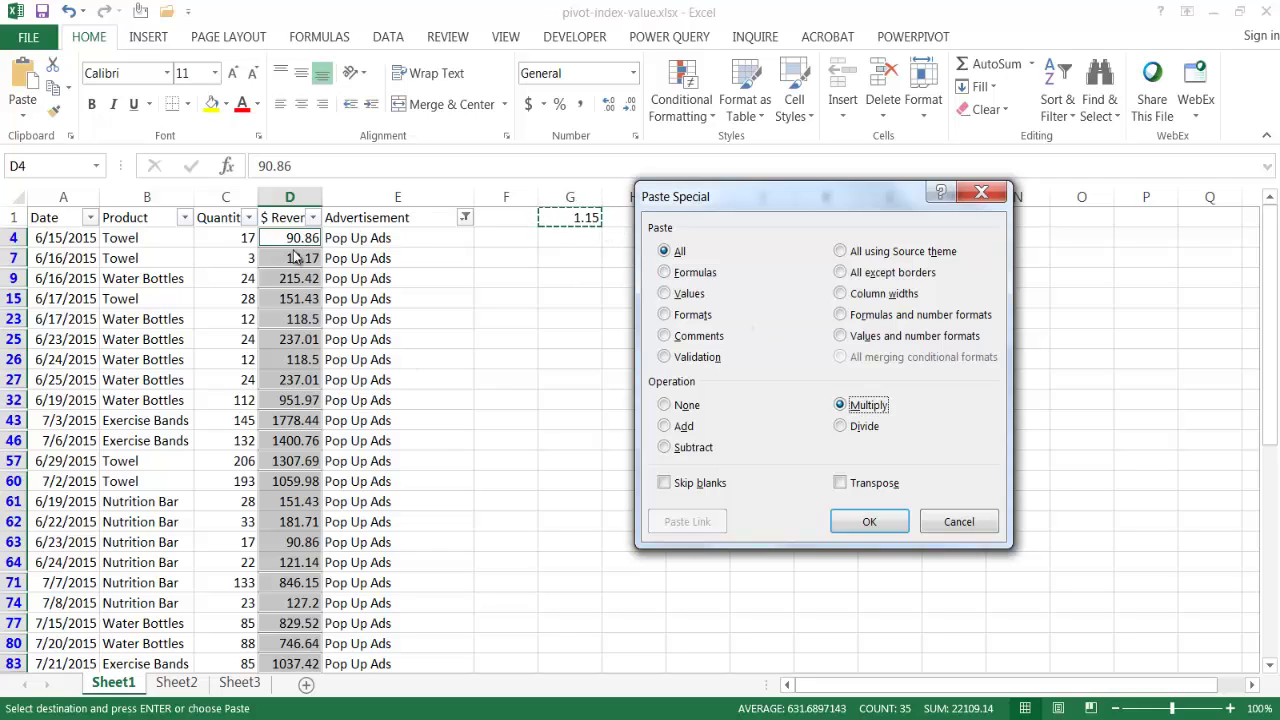
pyautogui.click(852, 530)
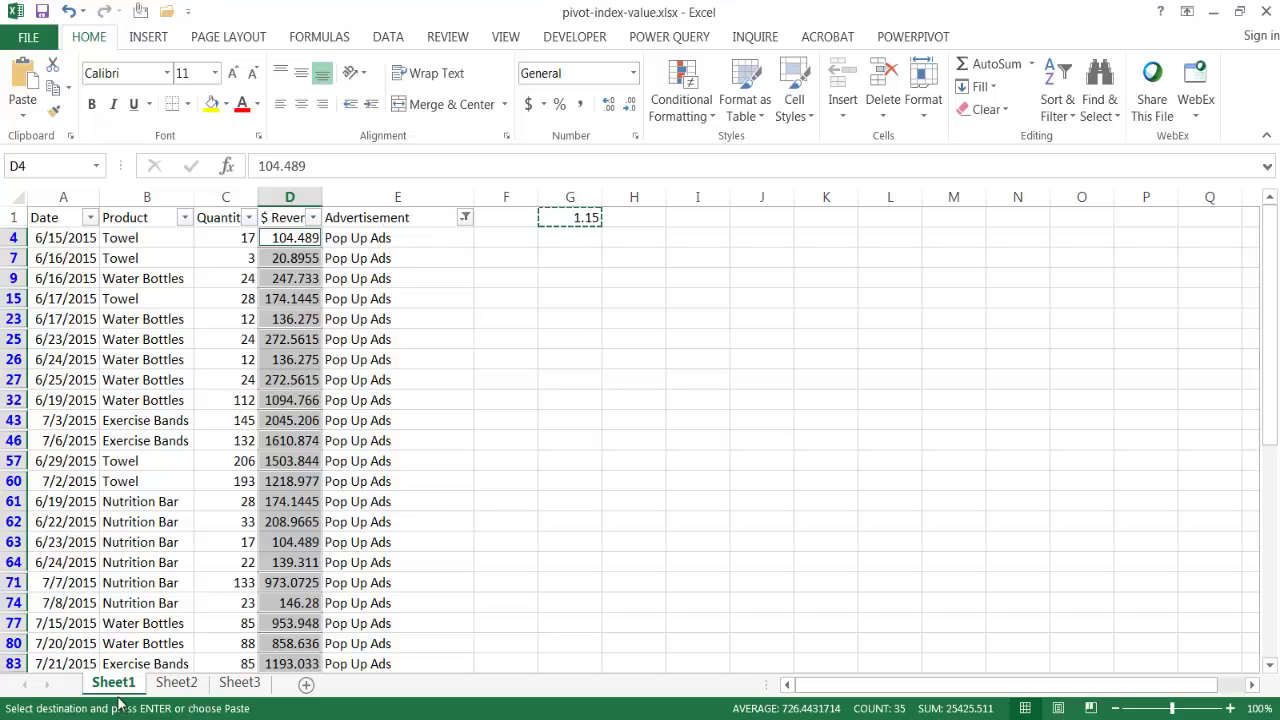
# Refresh the revenue pivot table on Sheet2 so it uses the increased Pop Up Ads revenue.
pyautogui.click(176, 683)
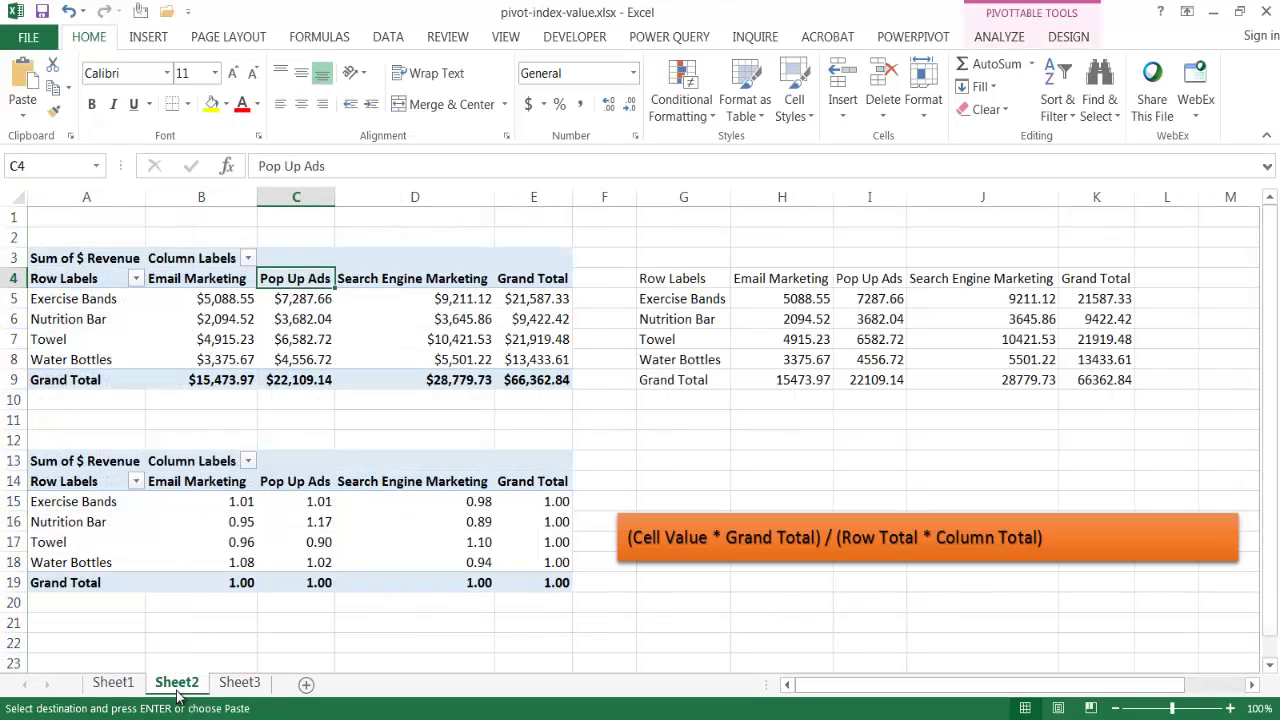
pyautogui.rightClick(291, 322)
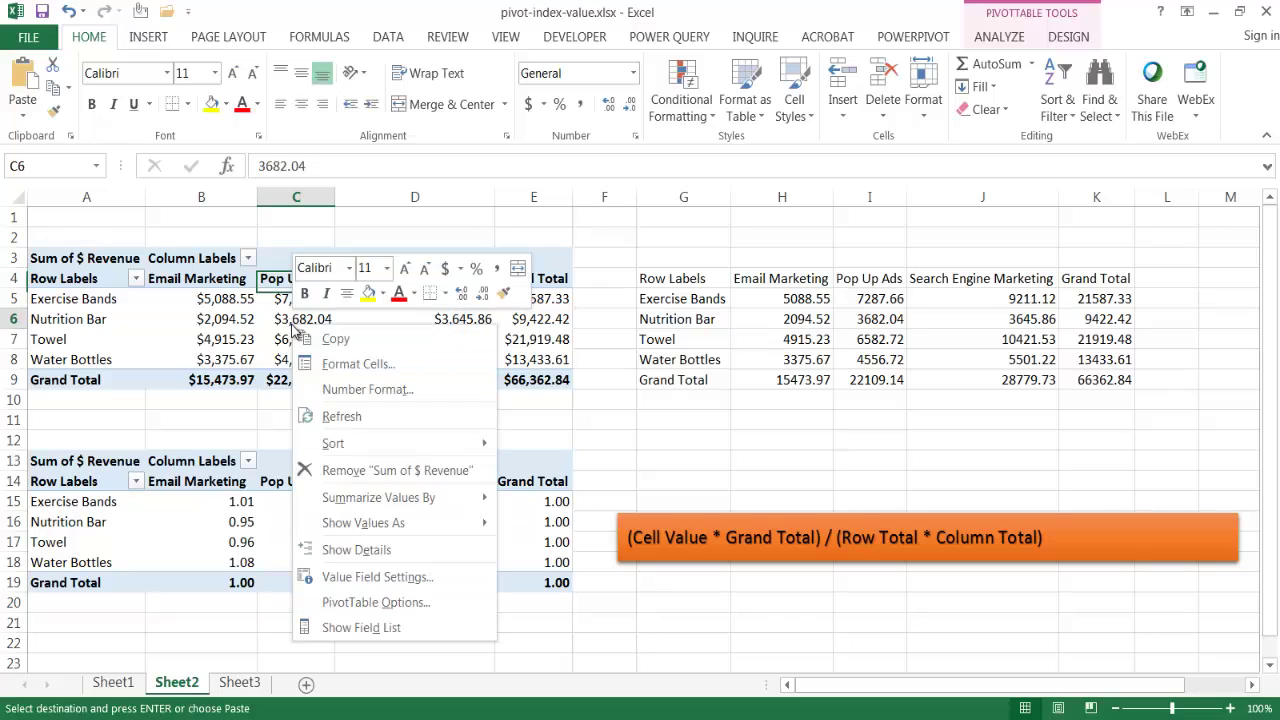
pyautogui.click(326, 418)
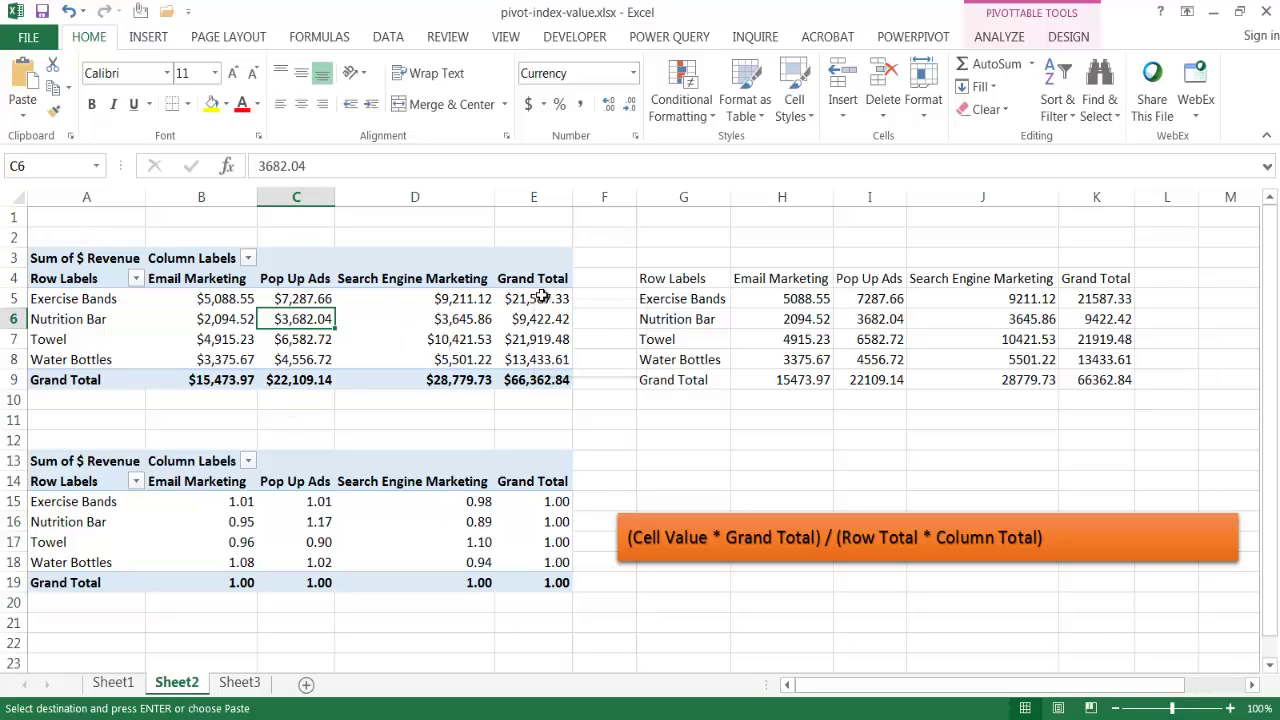
pyautogui.rightClick(292, 322)
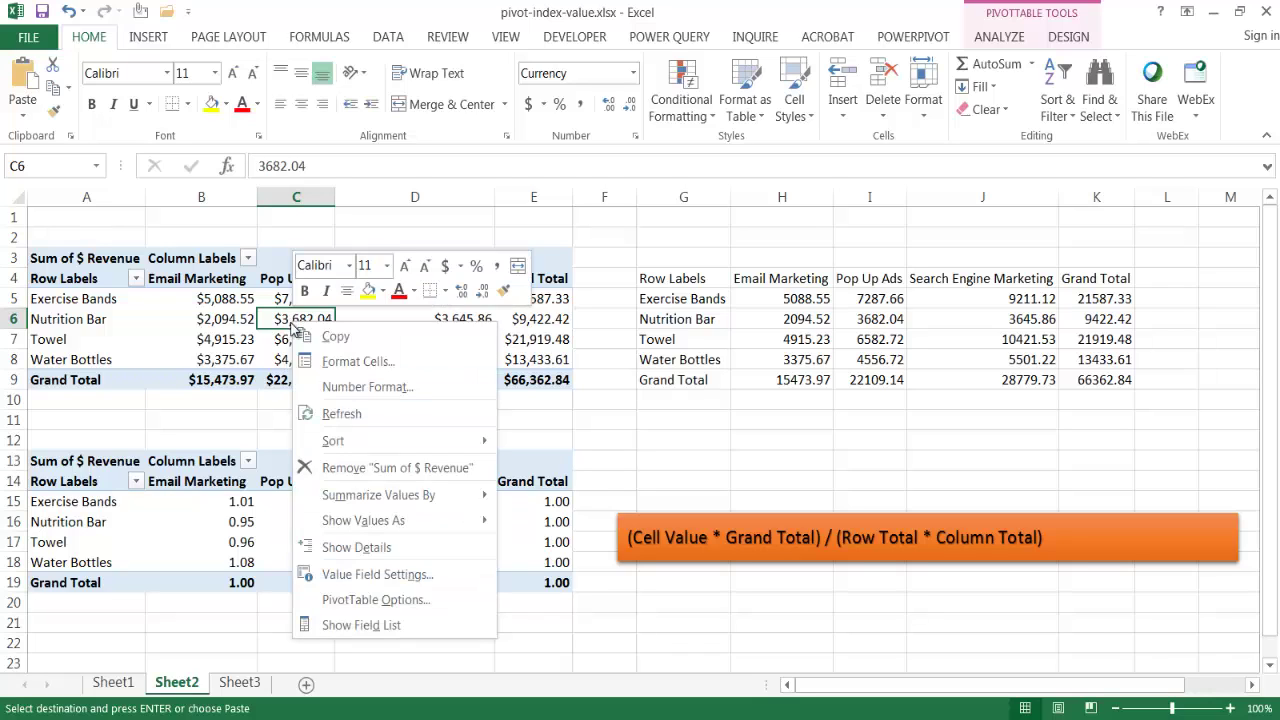
pyautogui.click(343, 413)
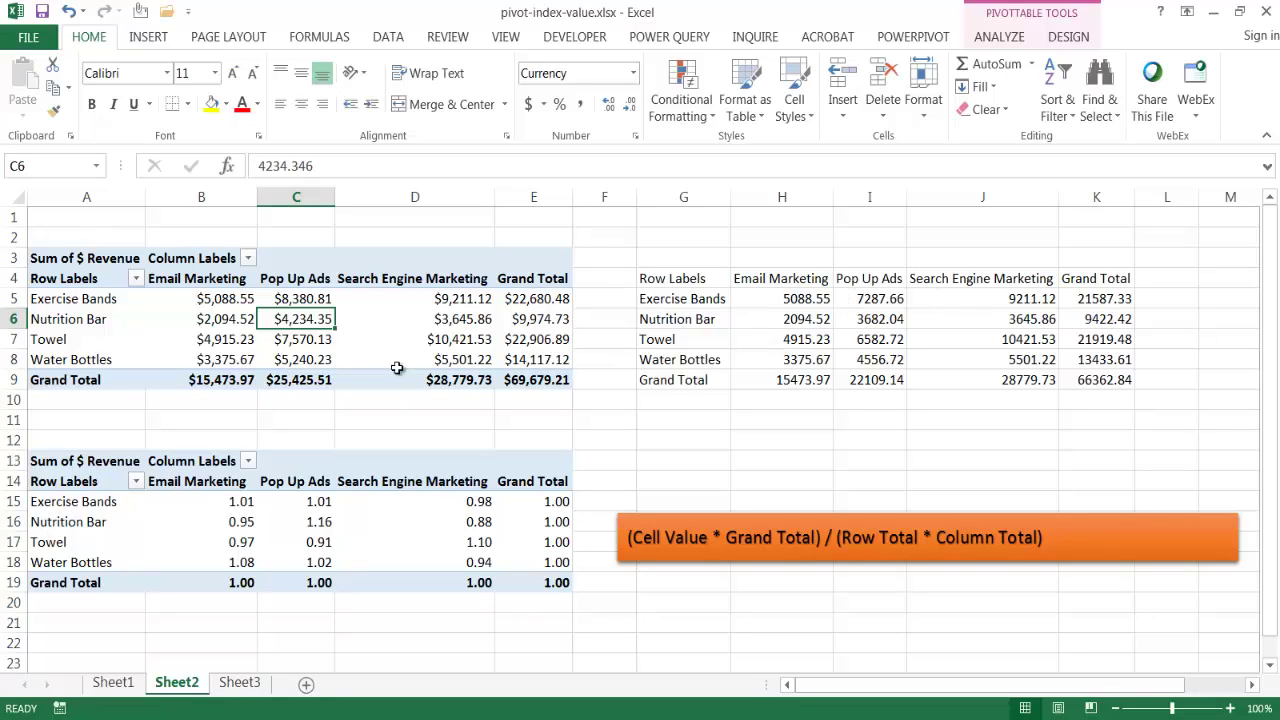
pyautogui.click(222, 386)
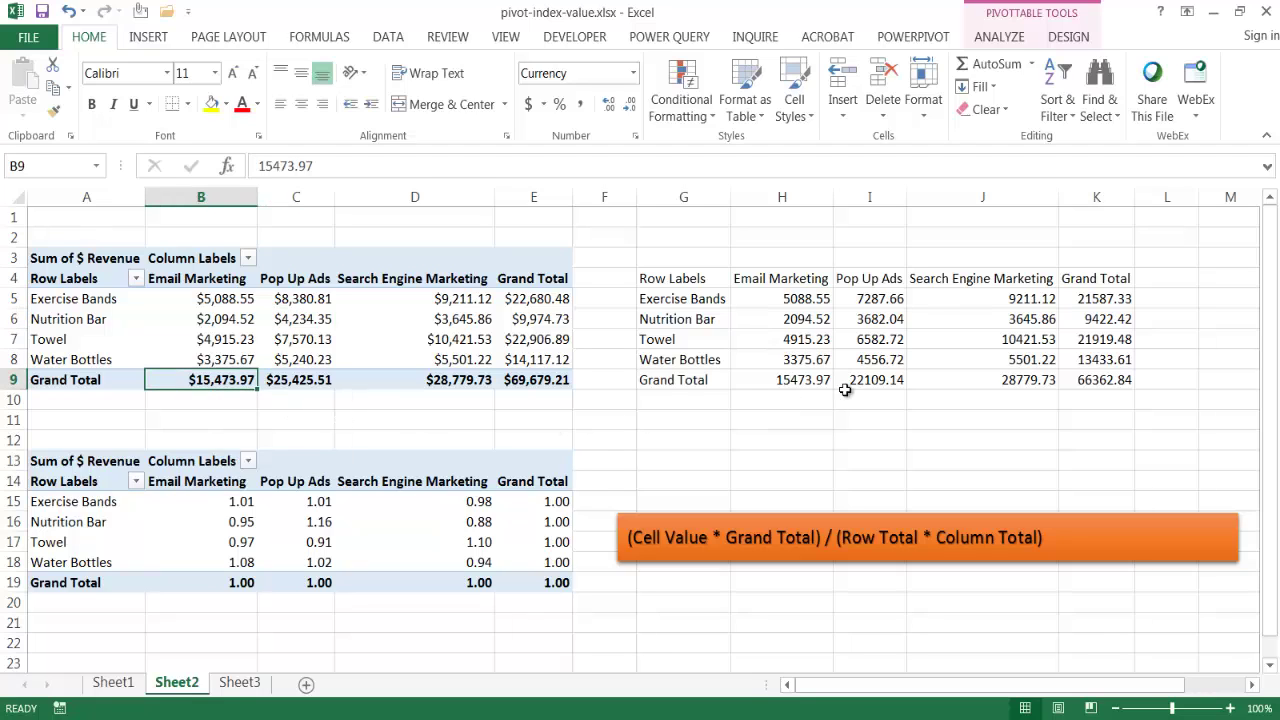
# Compare the refreshed revenue pivot table's column totals, row totals and Pop Up Ads figures with the copied original values and the Index table.
pyautogui.click(980, 386)
pyautogui.click(795, 378)
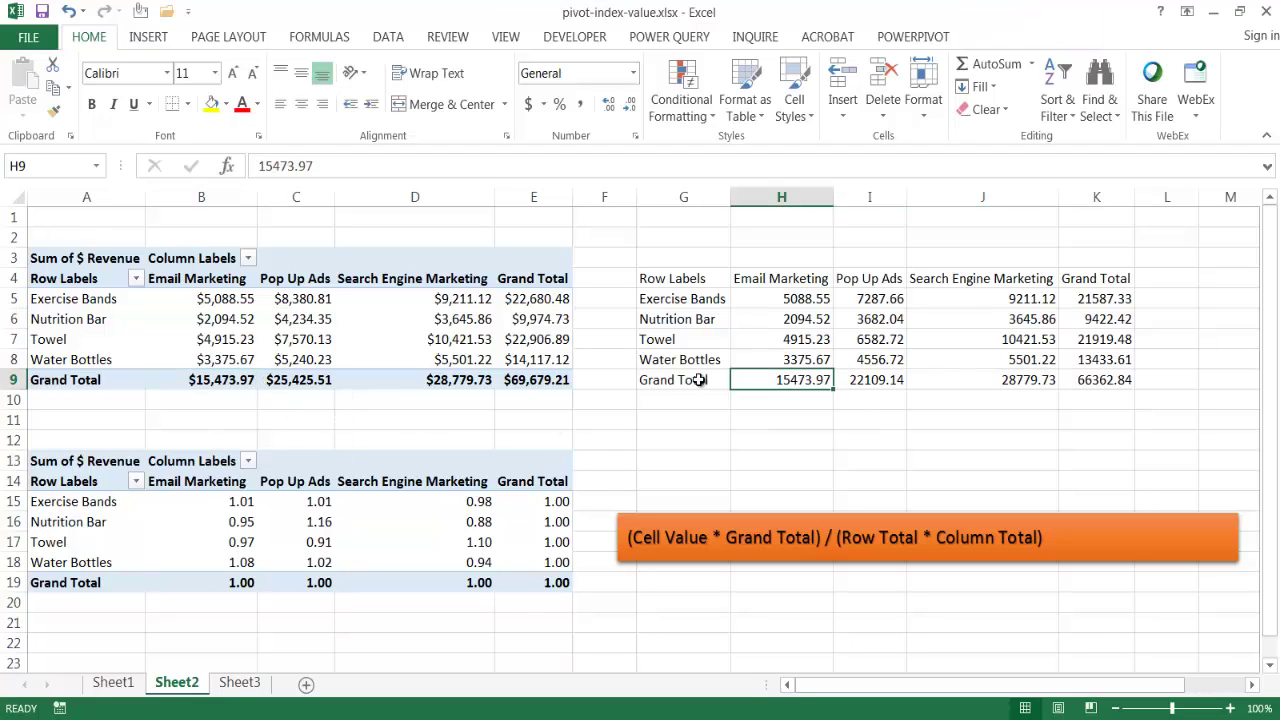
pyautogui.click(442, 380)
pyautogui.click(978, 385)
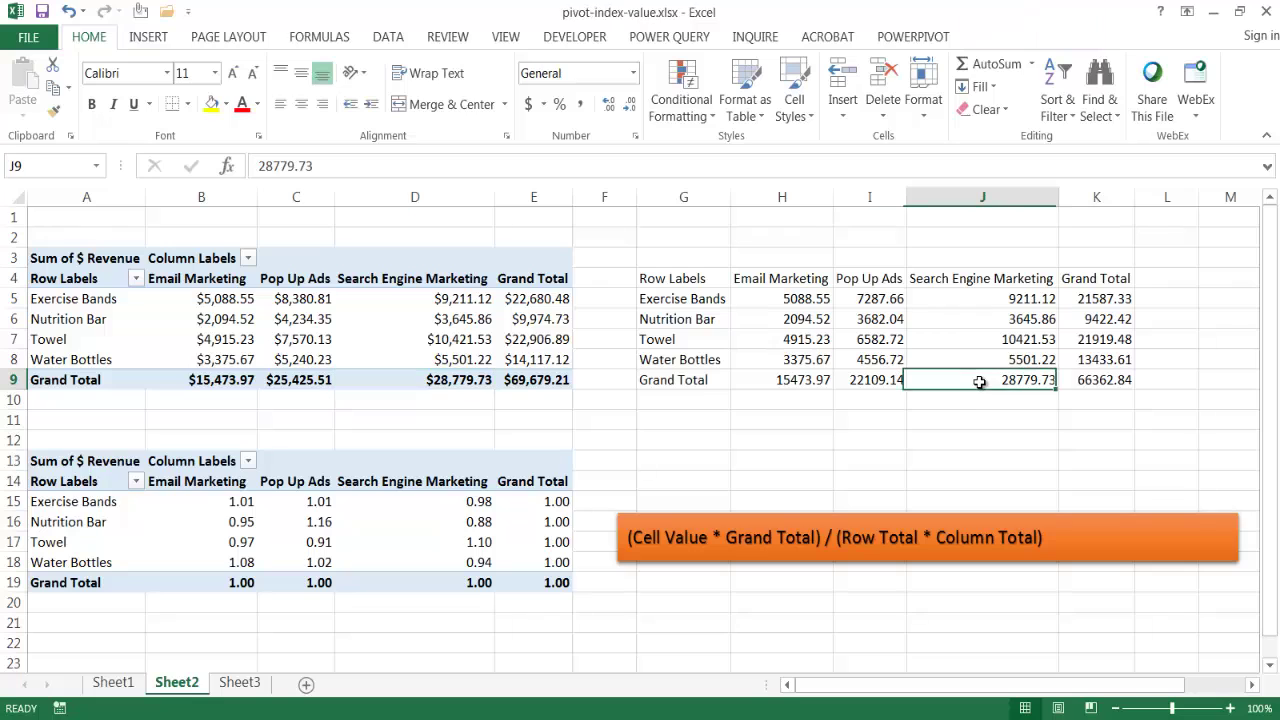
pyautogui.click(302, 298)
pyautogui.click(300, 320)
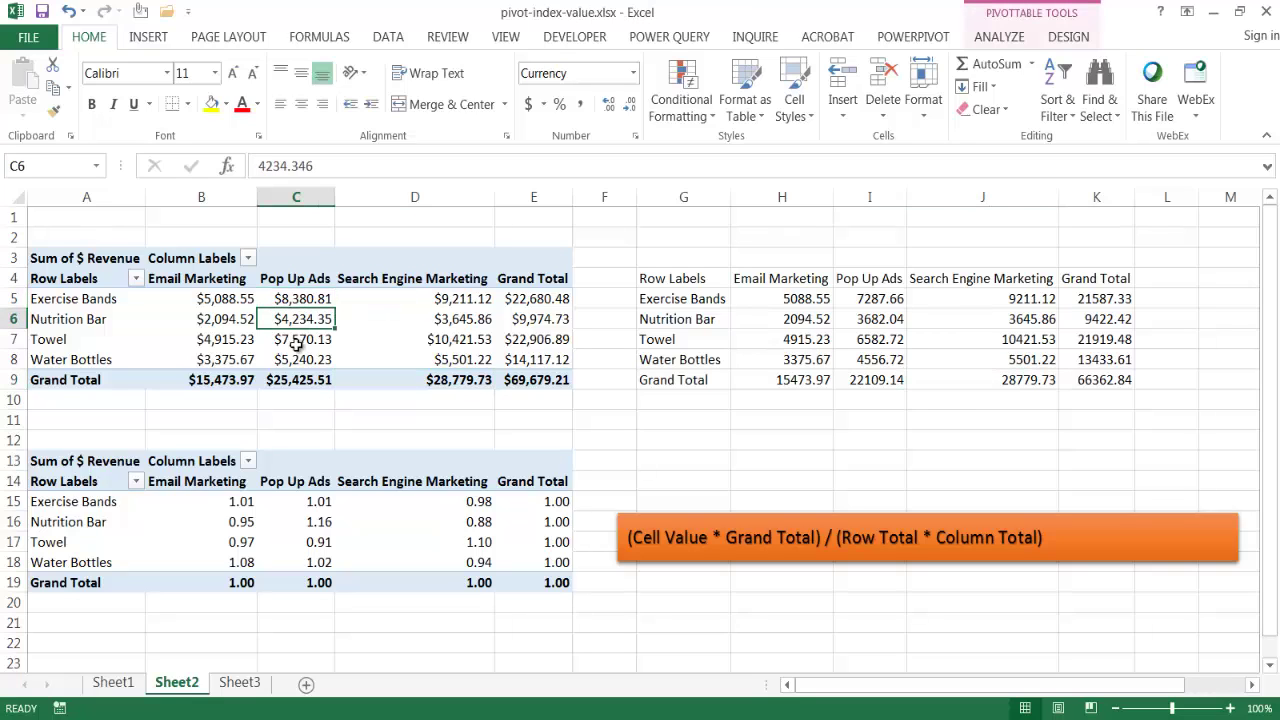
pyautogui.click(300, 358)
pyautogui.click(300, 300)
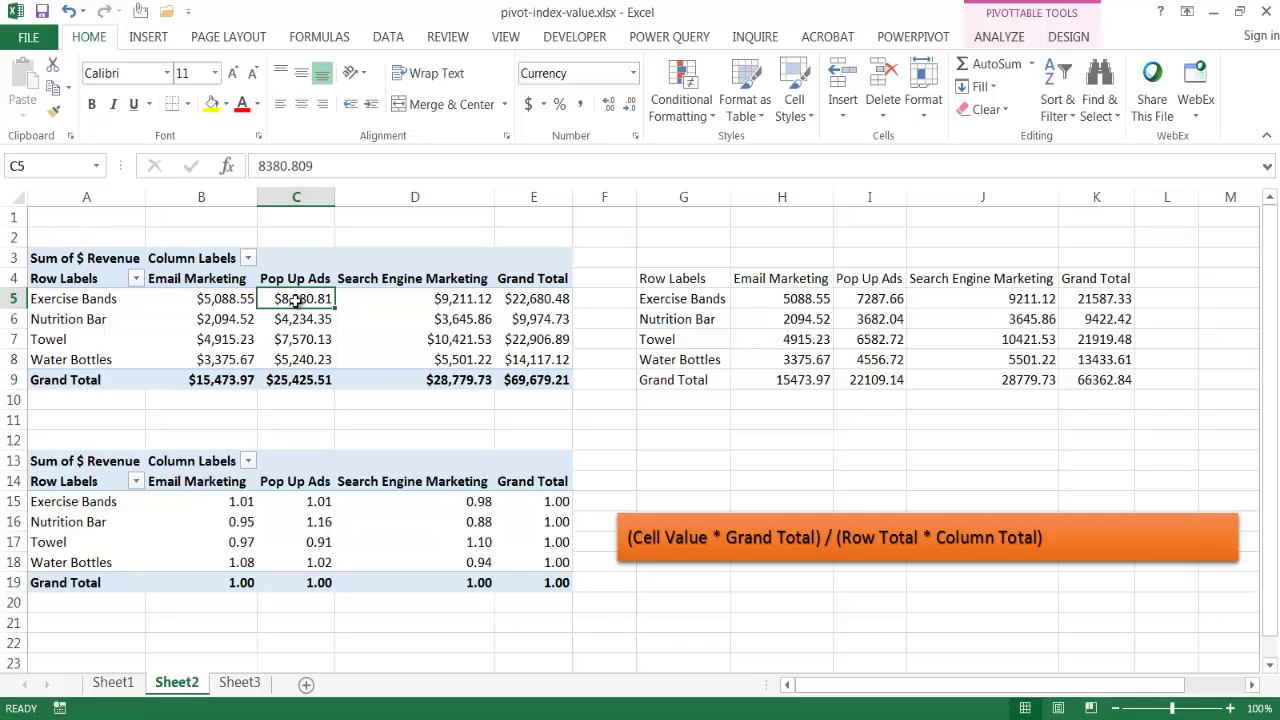
pyautogui.moveTo(296, 302)
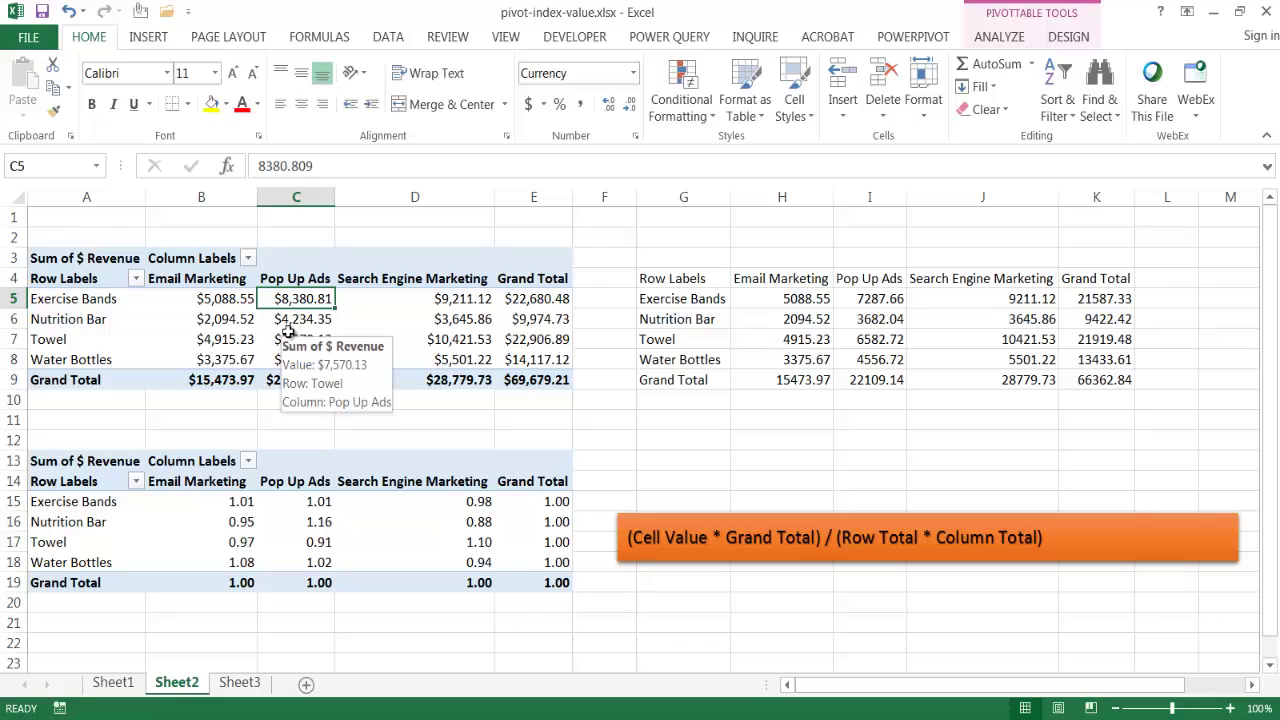
pyautogui.moveTo(311, 526)
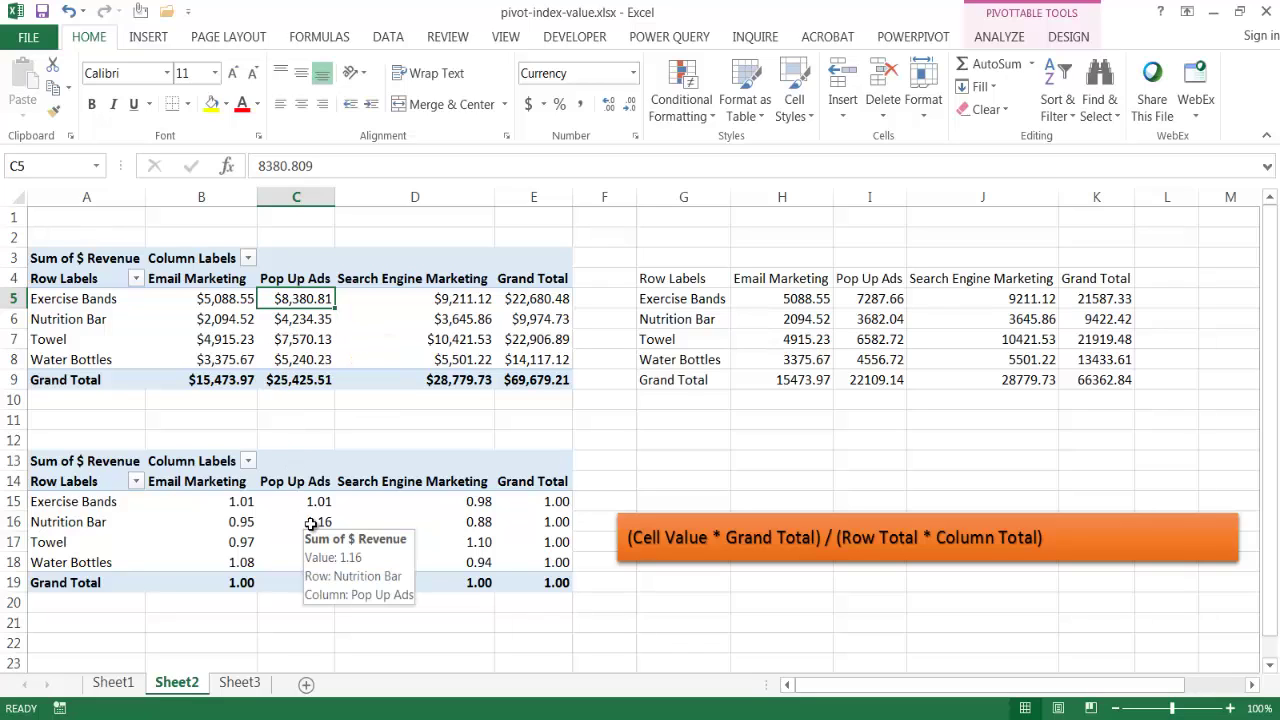
pyautogui.click(311, 524)
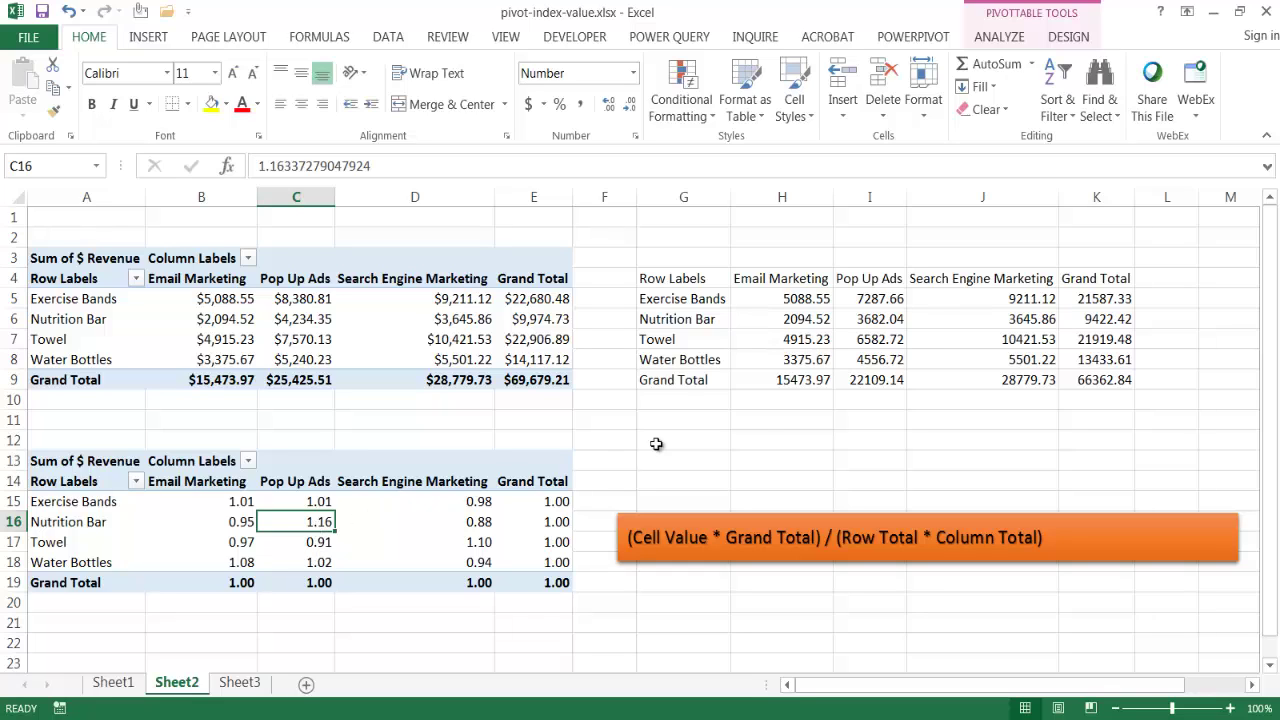
pyautogui.click(1108, 299)
pyautogui.click(534, 303)
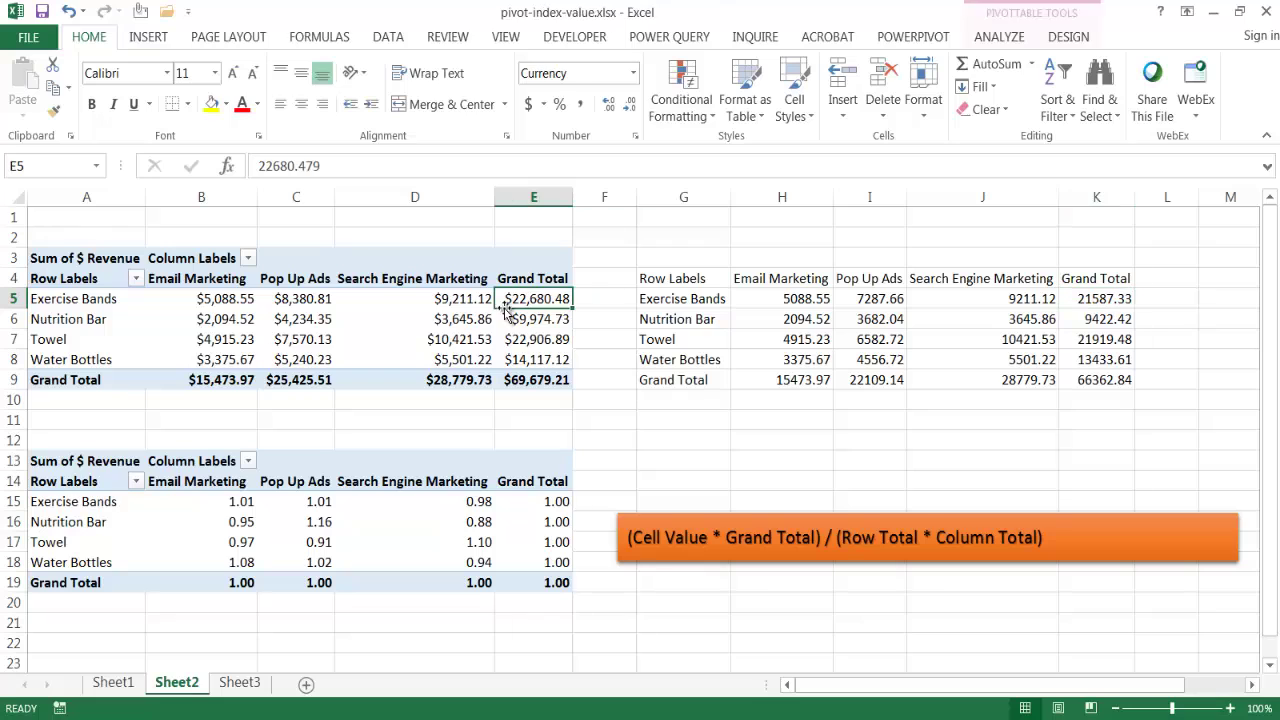
pyautogui.moveTo(318, 300); pyautogui.dragTo(300, 363)
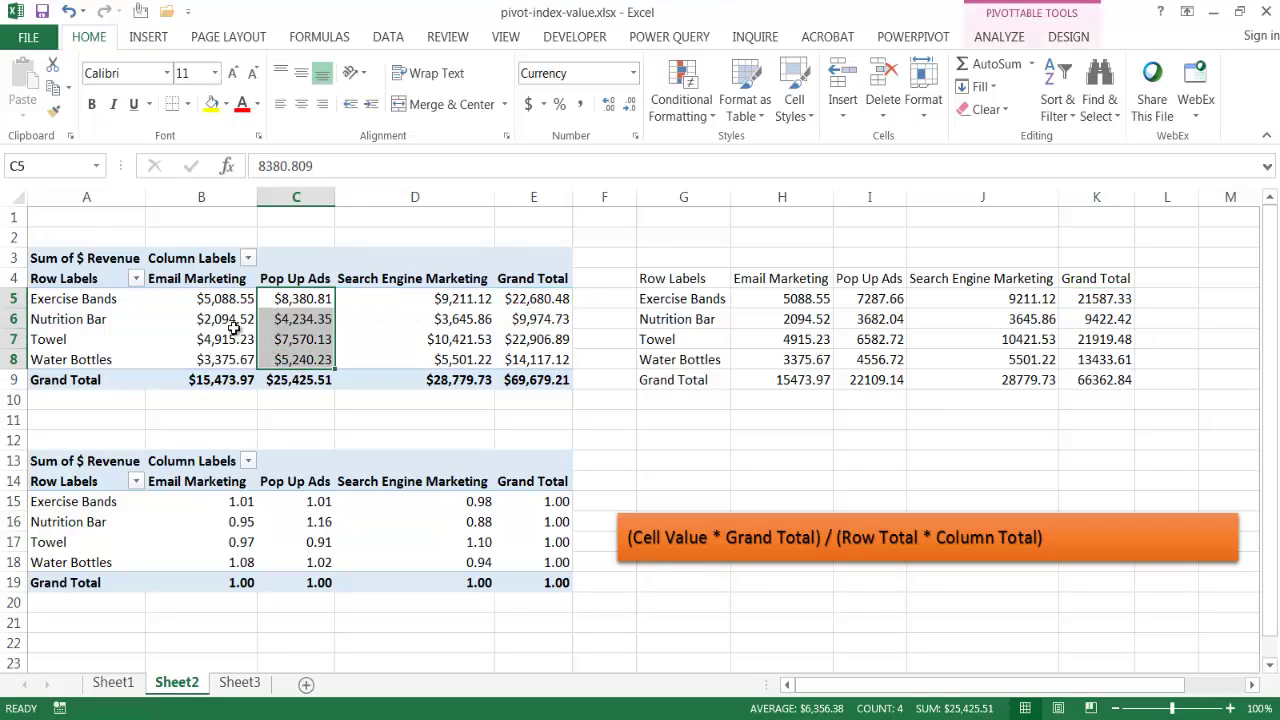
# Enter the formula =E5/K5 in L5 to divide the new Exercise Bands total by its original total.
pyautogui.click(1176, 299)
pyautogui.write('=')
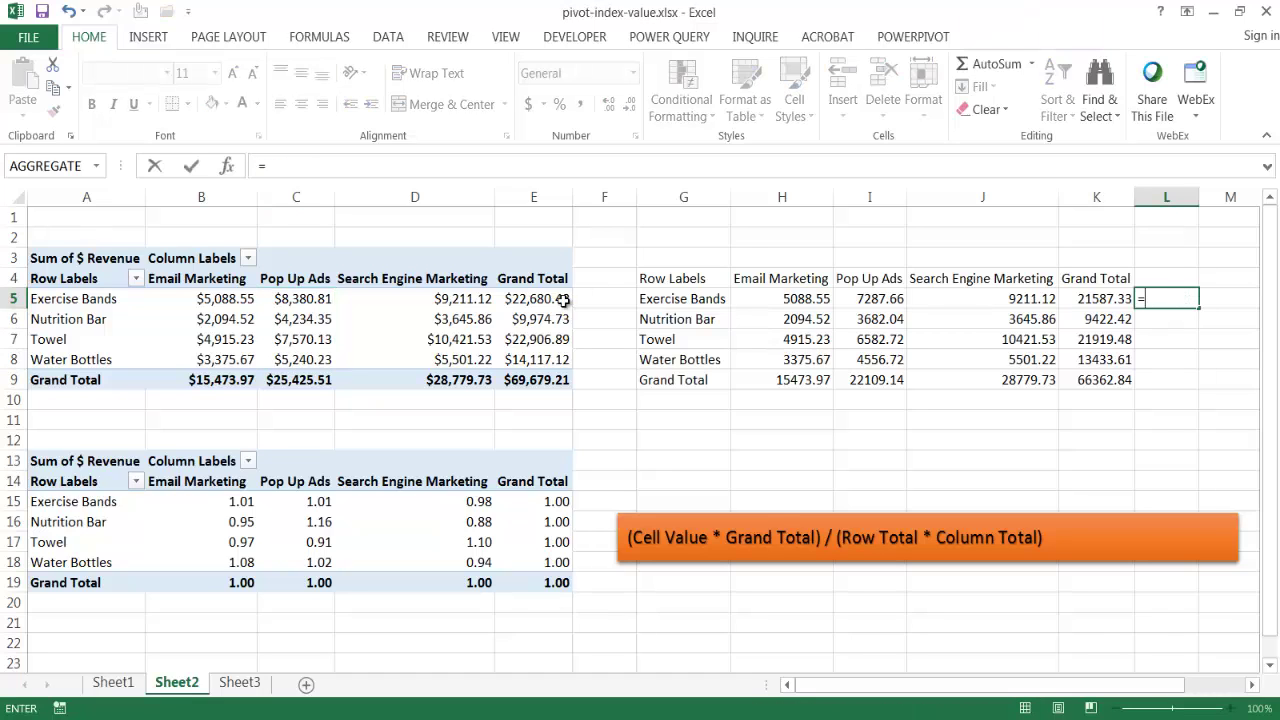
pyautogui.write('e5/')
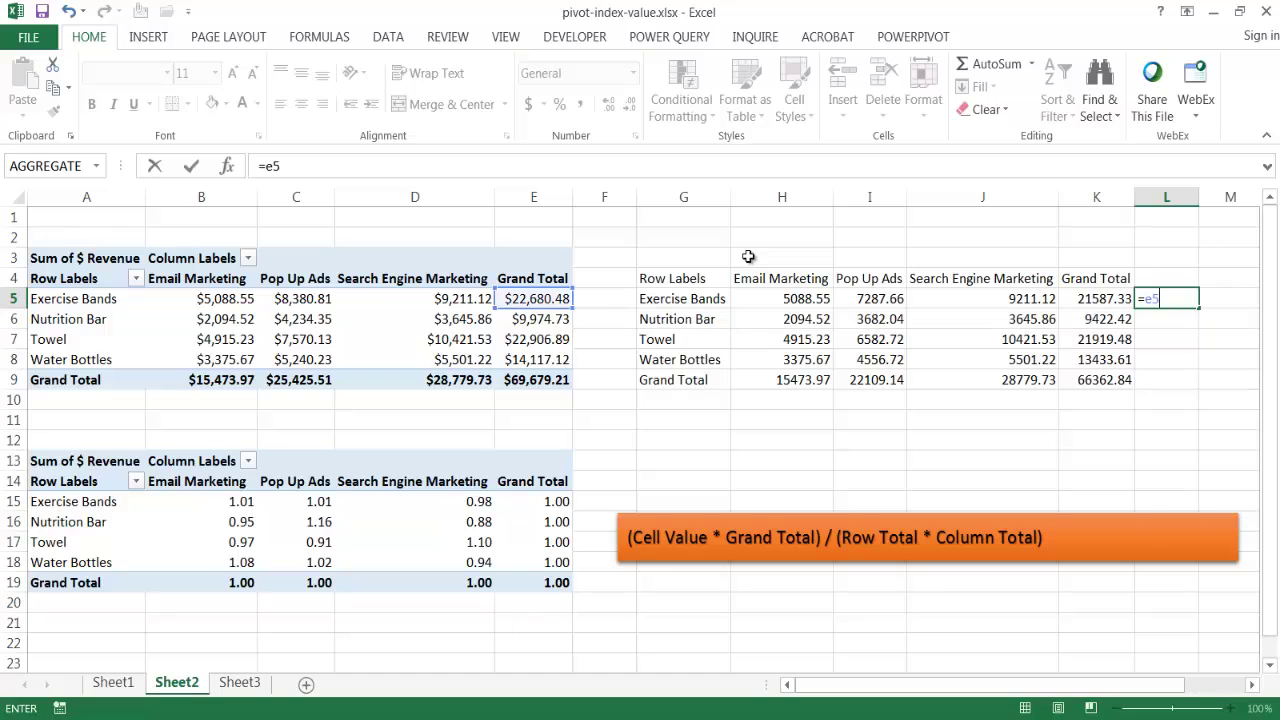
pyautogui.click(1091, 300)
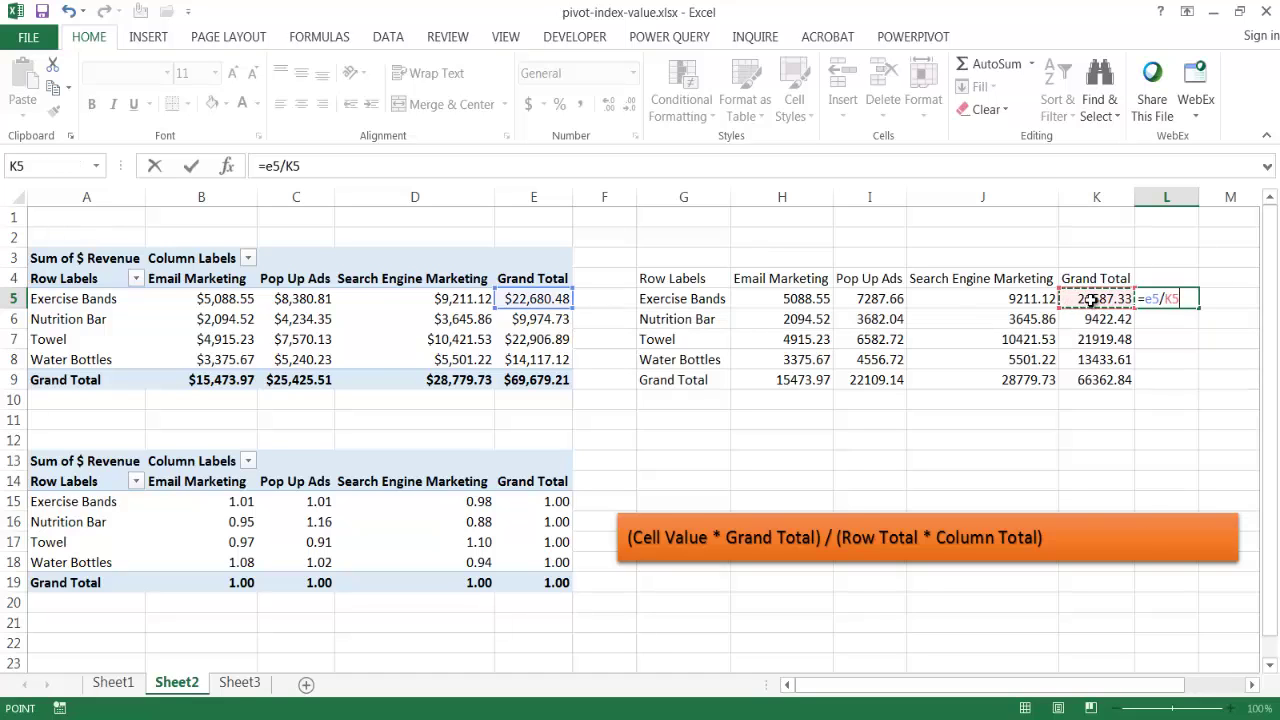
pyautogui.press('Return')
# Set L5 to the General number format and copy its ratio formula down through L9.
pyautogui.click(1148, 298)
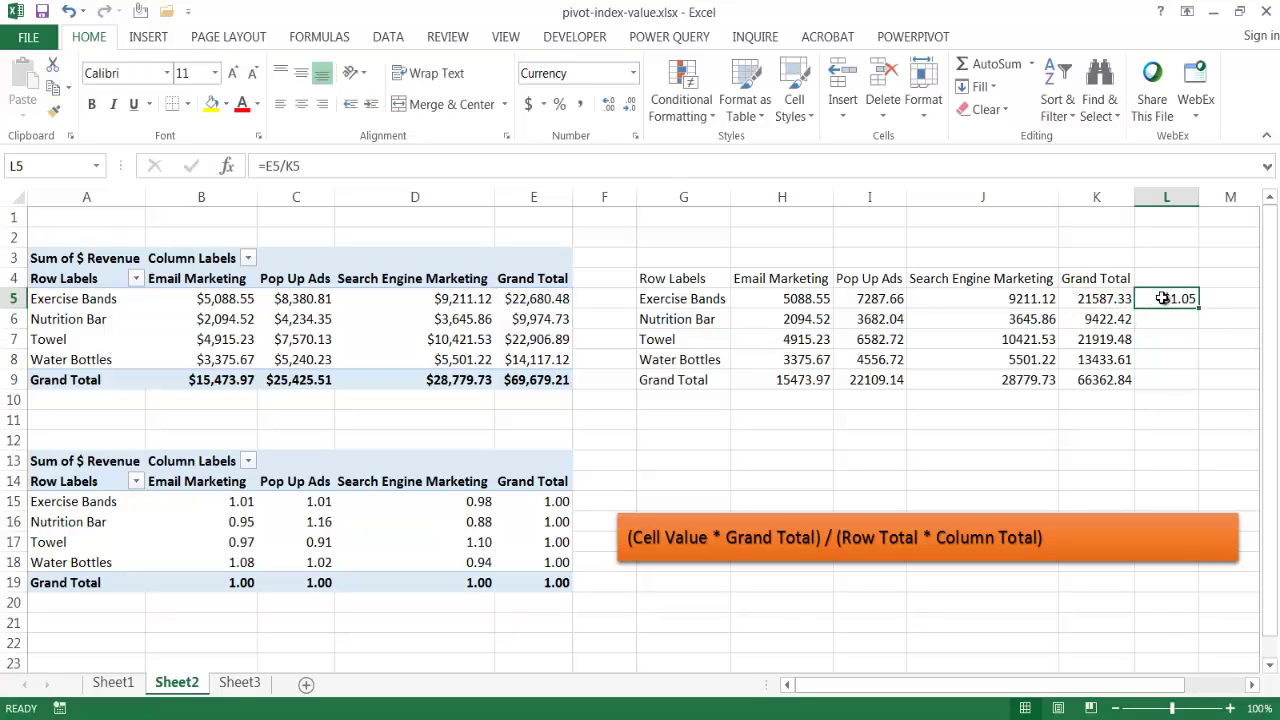
pyautogui.click(633, 73)
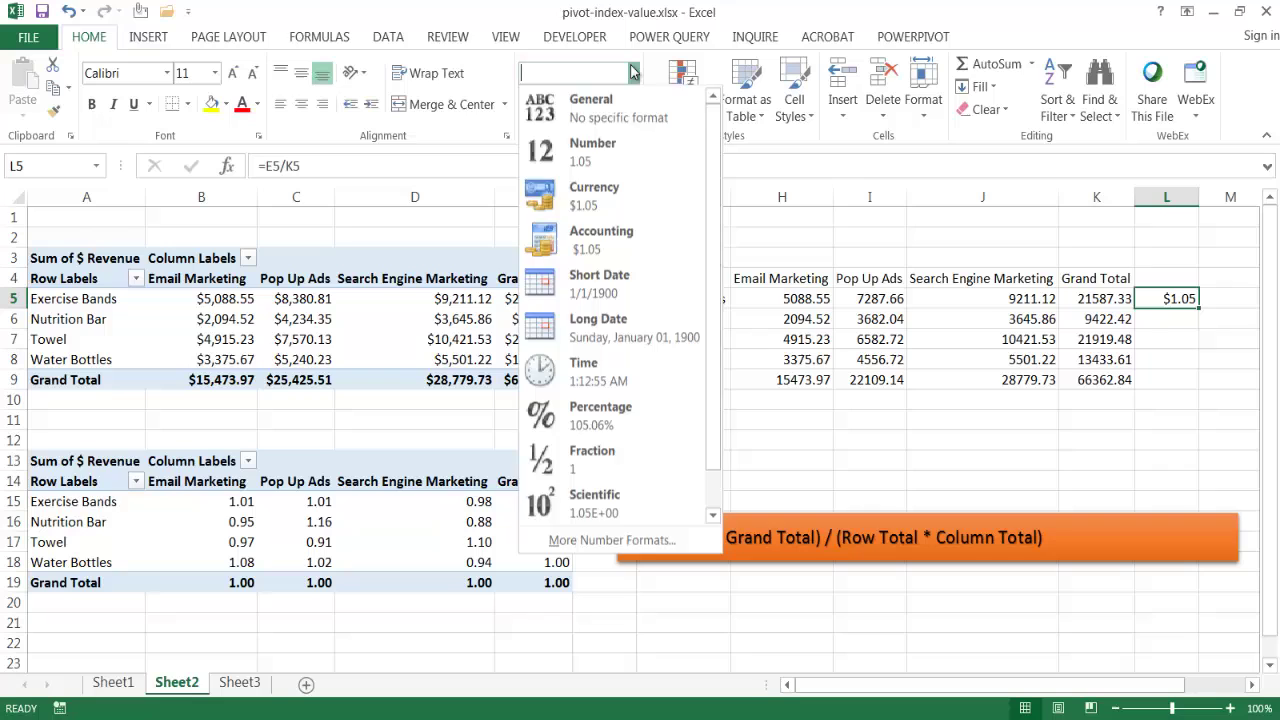
pyautogui.click(619, 118)
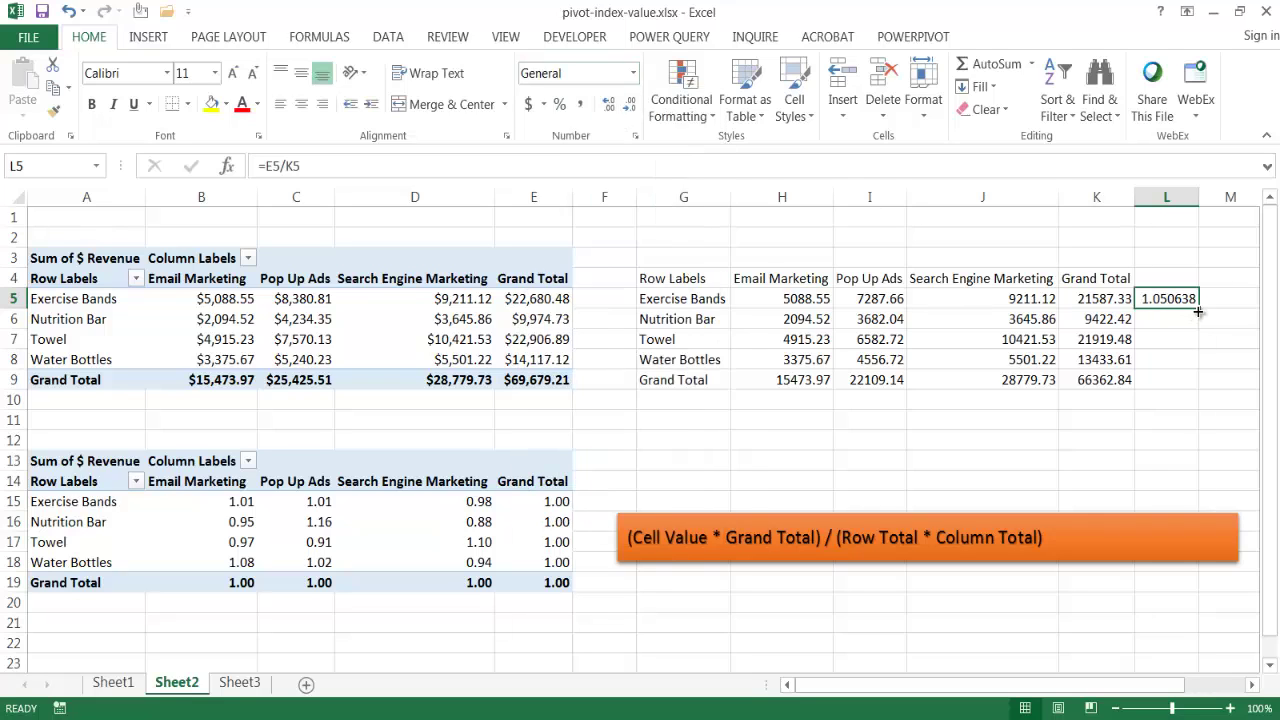
pyautogui.moveTo(1200, 310); pyautogui.dragTo(1180, 375)
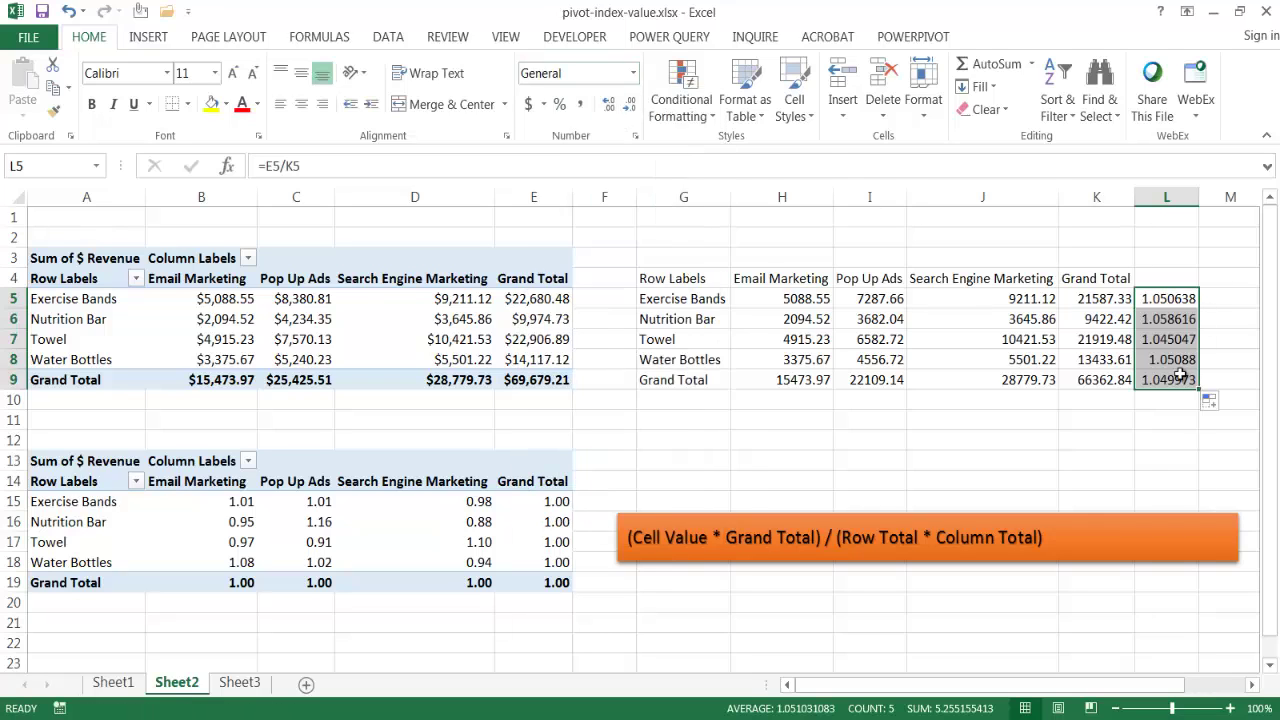
# Change the L5 formula to =(E5/K5)-1 and fill it down through L9.
pyautogui.click(1164, 297)
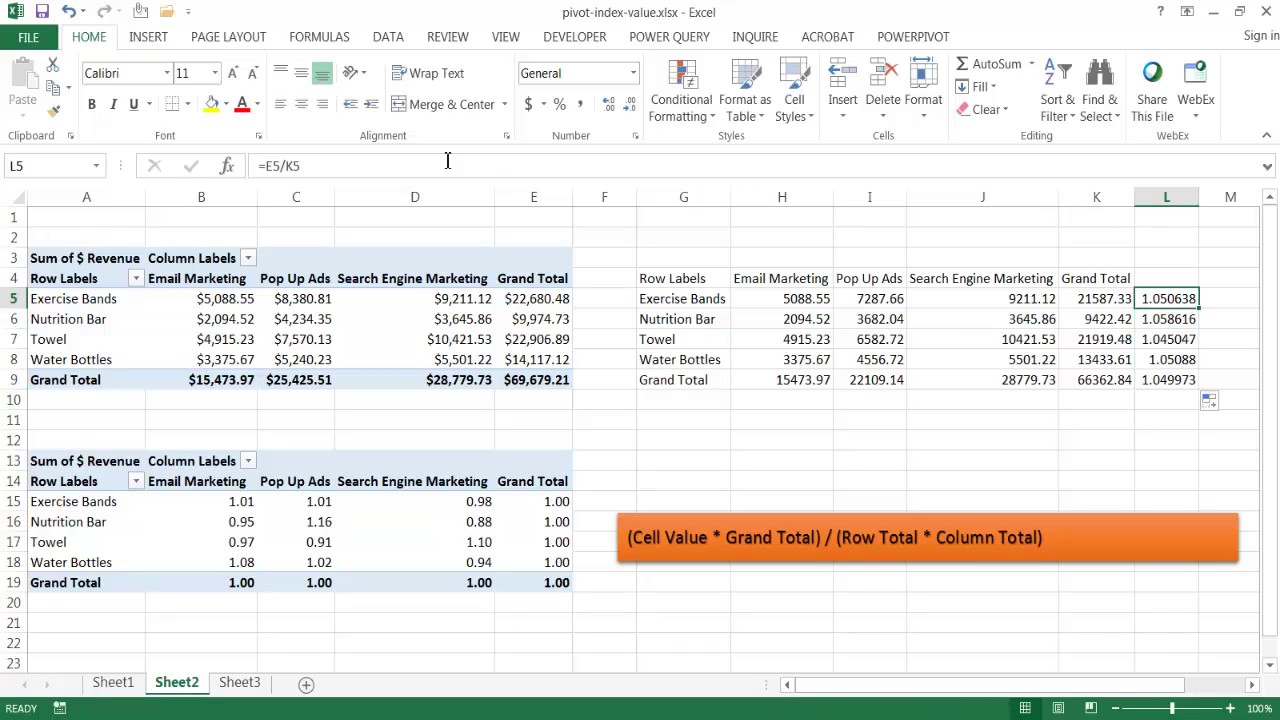
pyautogui.click(335, 165)
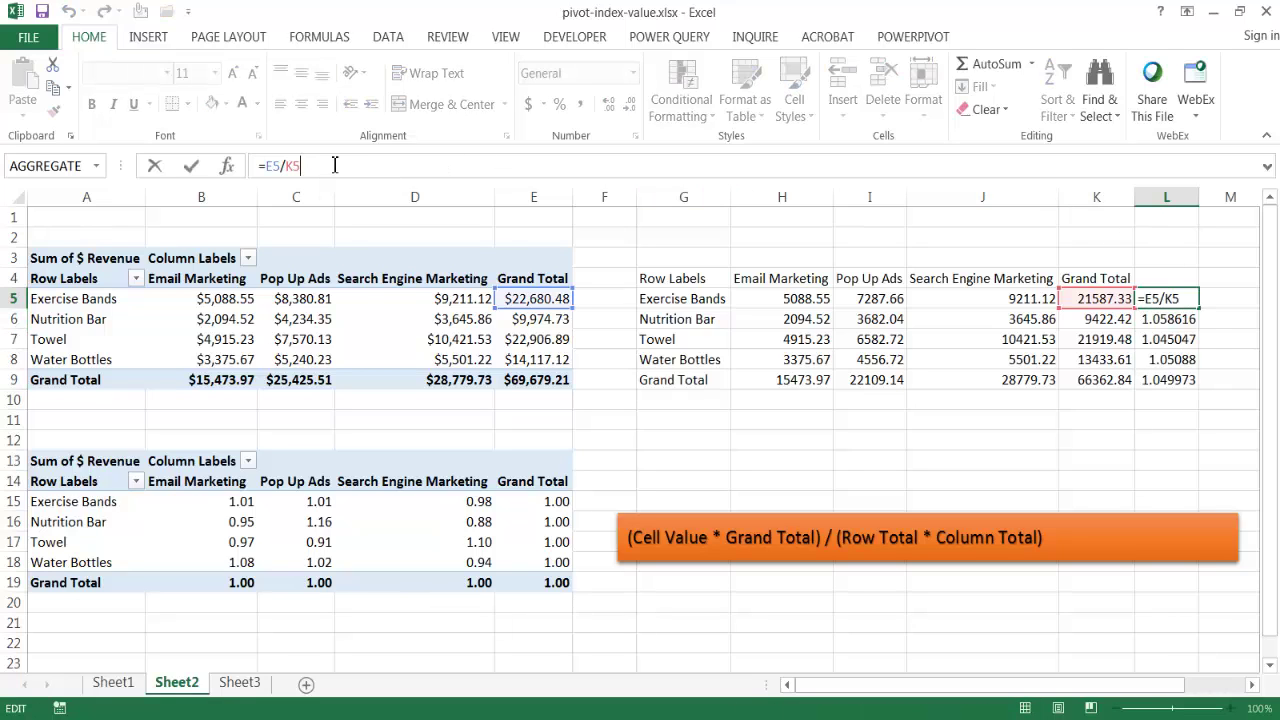
pyautogui.write('_')
pyautogui.press('BackSpace')
pyautogui.write('(')
pyautogui.hotkey('ctrl', 'Return')
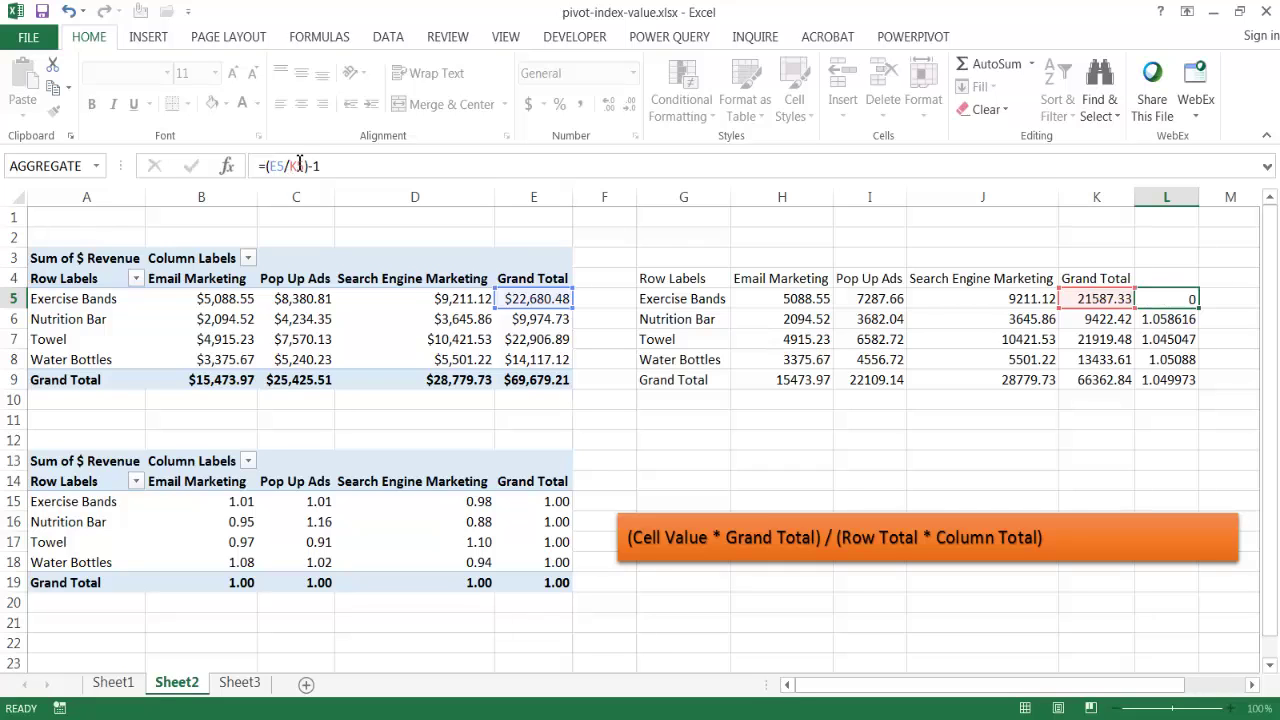
pyautogui.doubleClick(1199, 309)
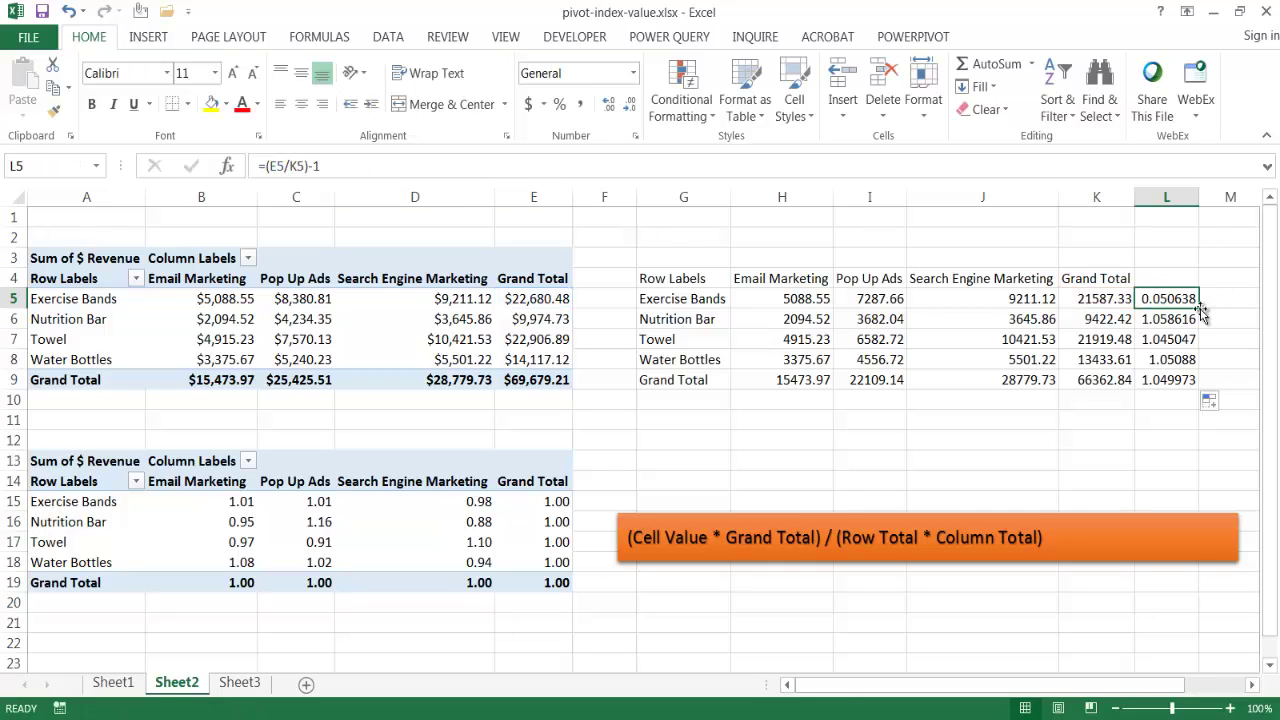
# Format the growth values in L5:L9 as percentages with two decimal places.
pyautogui.click(559, 104)
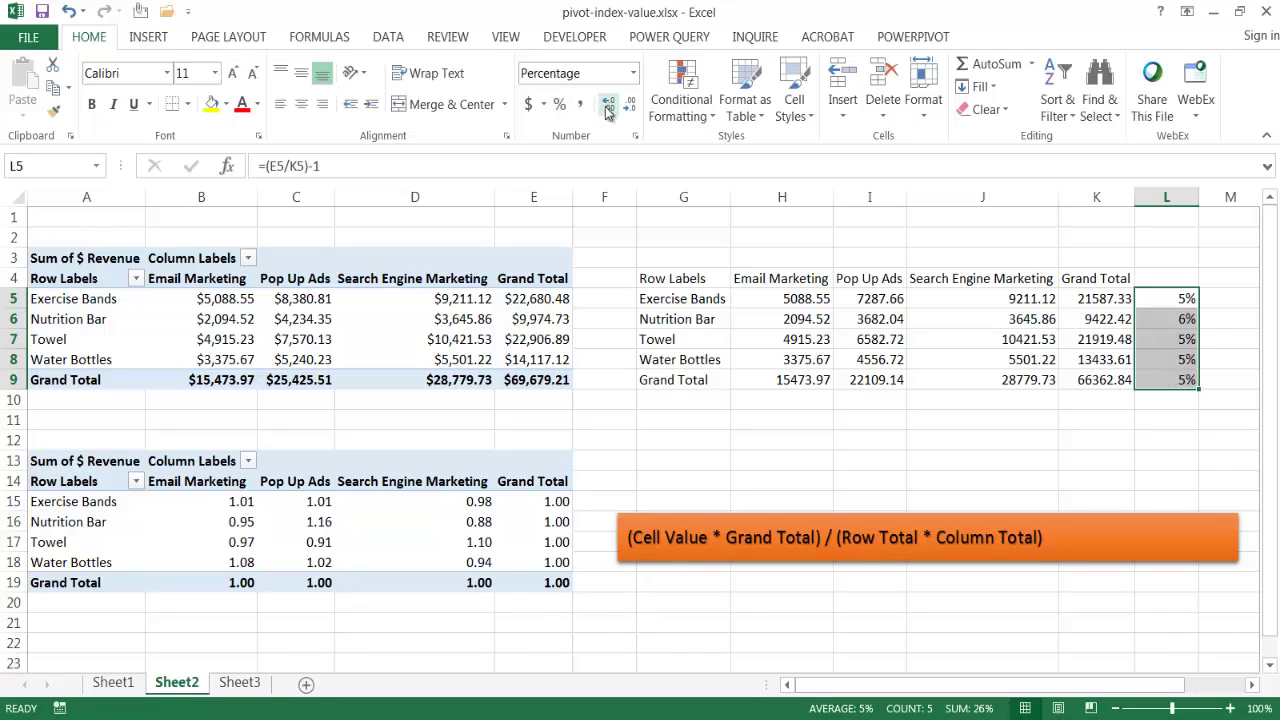
pyautogui.click(607, 110)
pyautogui.click(607, 110)
pyautogui.click(1124, 493)
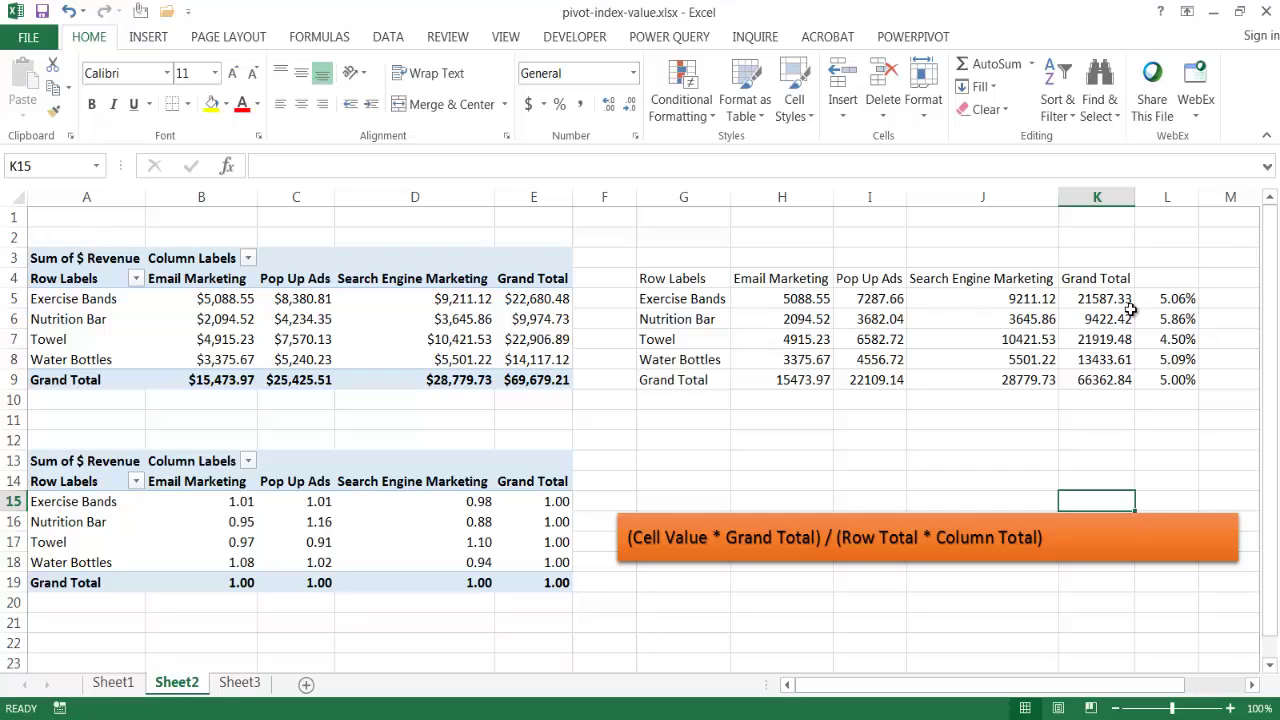
# Compare the Exercise Bands and Nutrition Bar growth percentages in column L with their Pop Up Ads revenue and index values.
pyautogui.click(1180, 300)
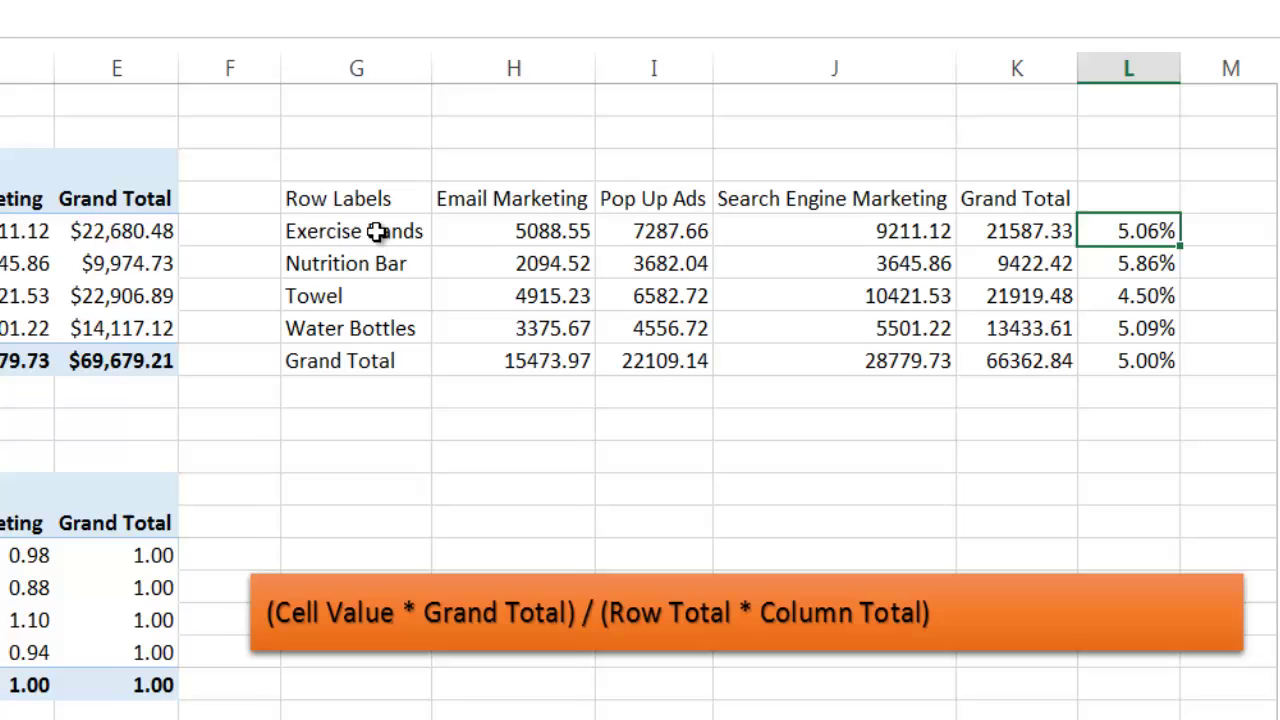
pyautogui.click(697, 298)
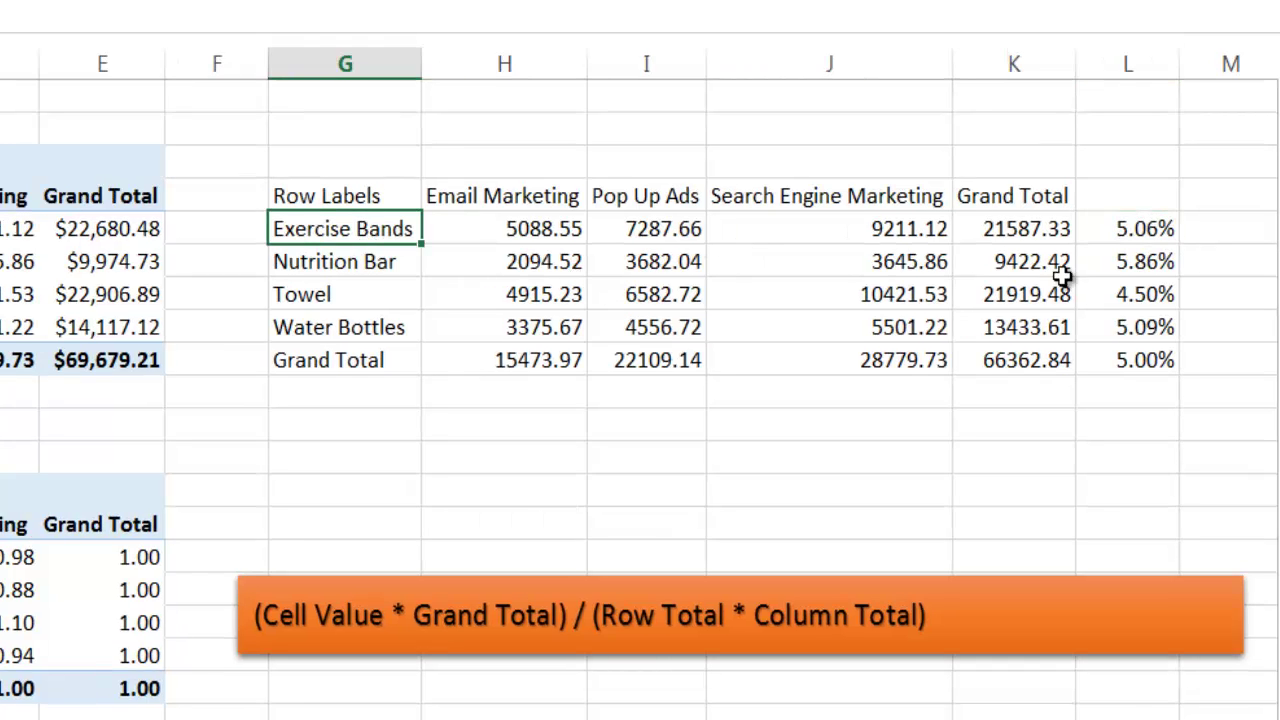
pyautogui.click(1122, 266)
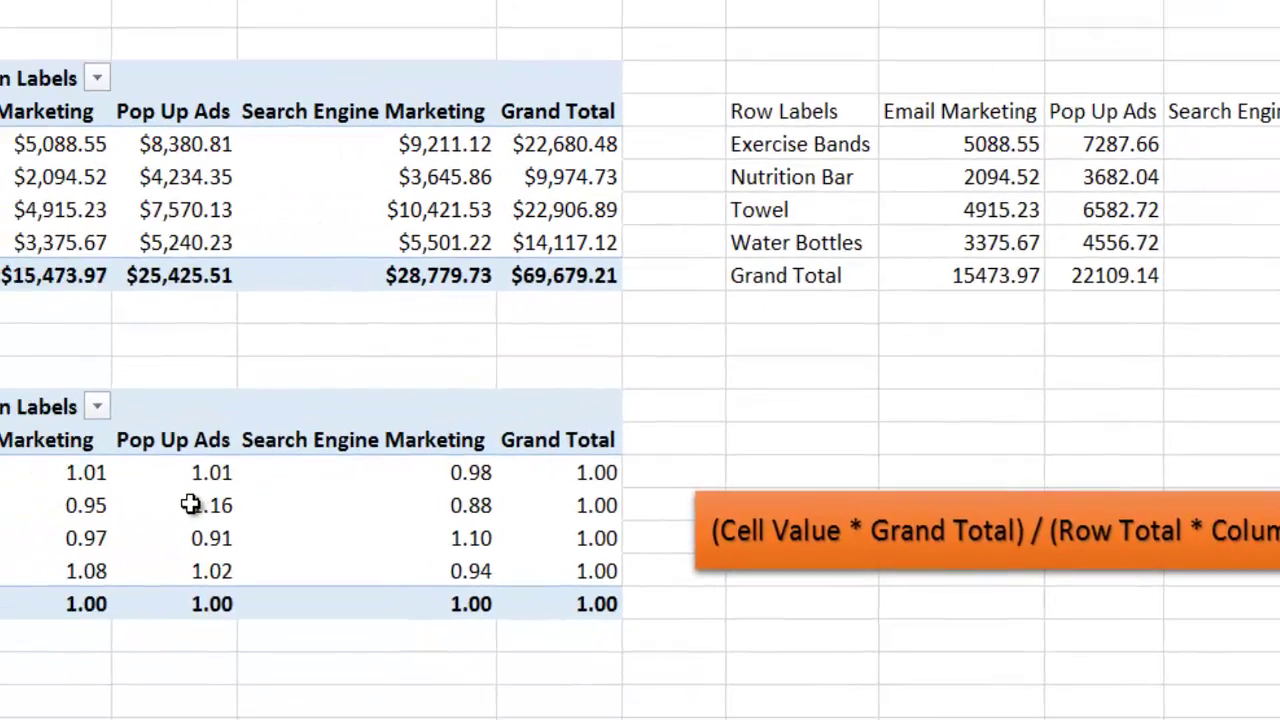
pyautogui.click(186, 500)
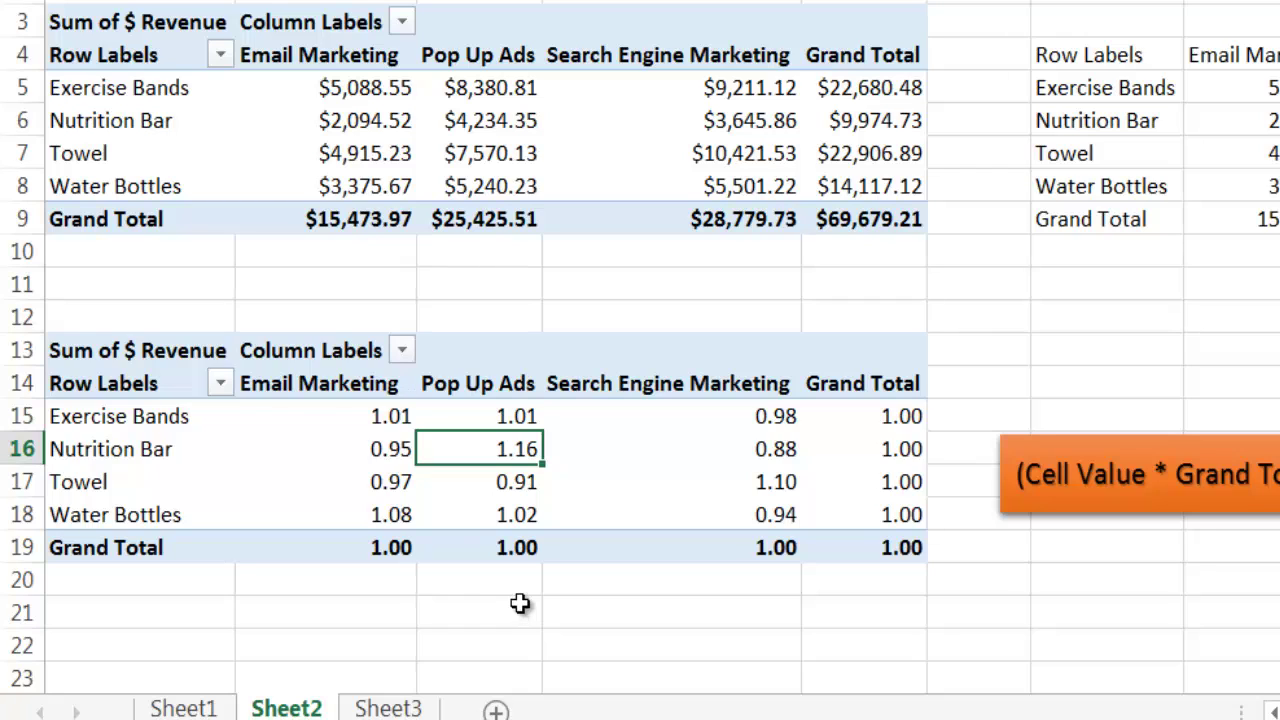
pyautogui.click(491, 123)
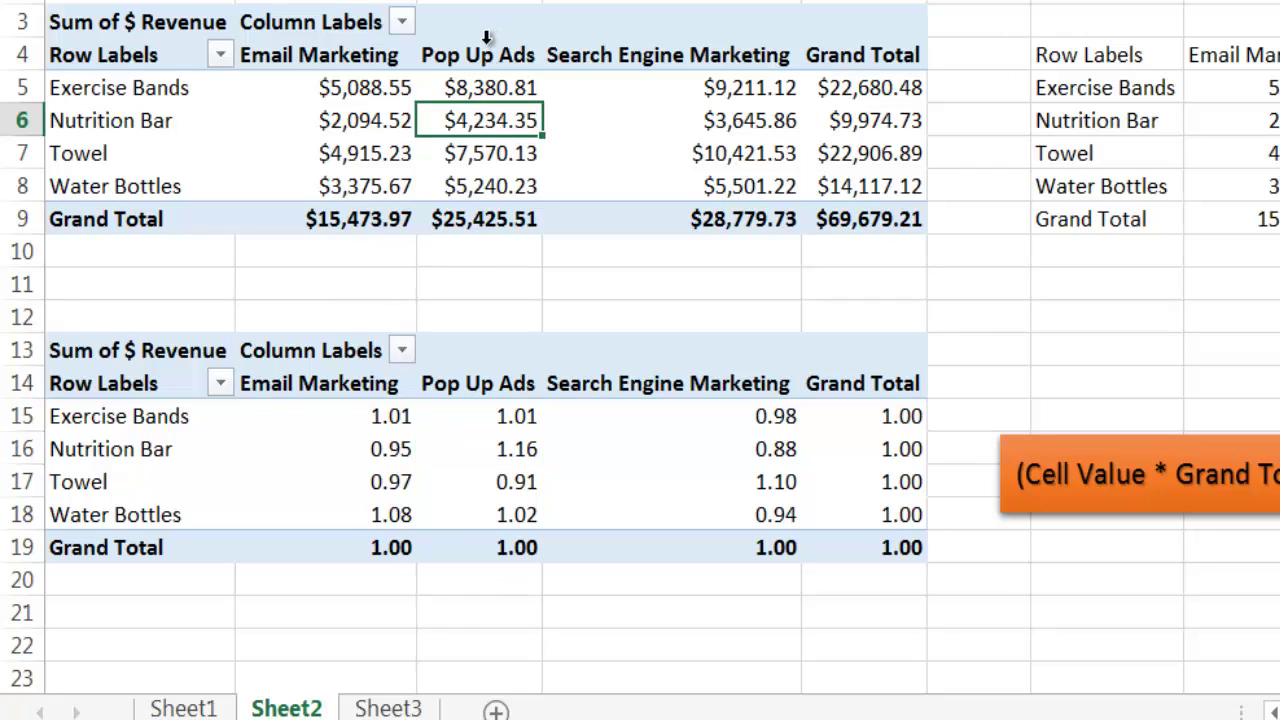
pyautogui.click(491, 40)
pyautogui.click(497, 452)
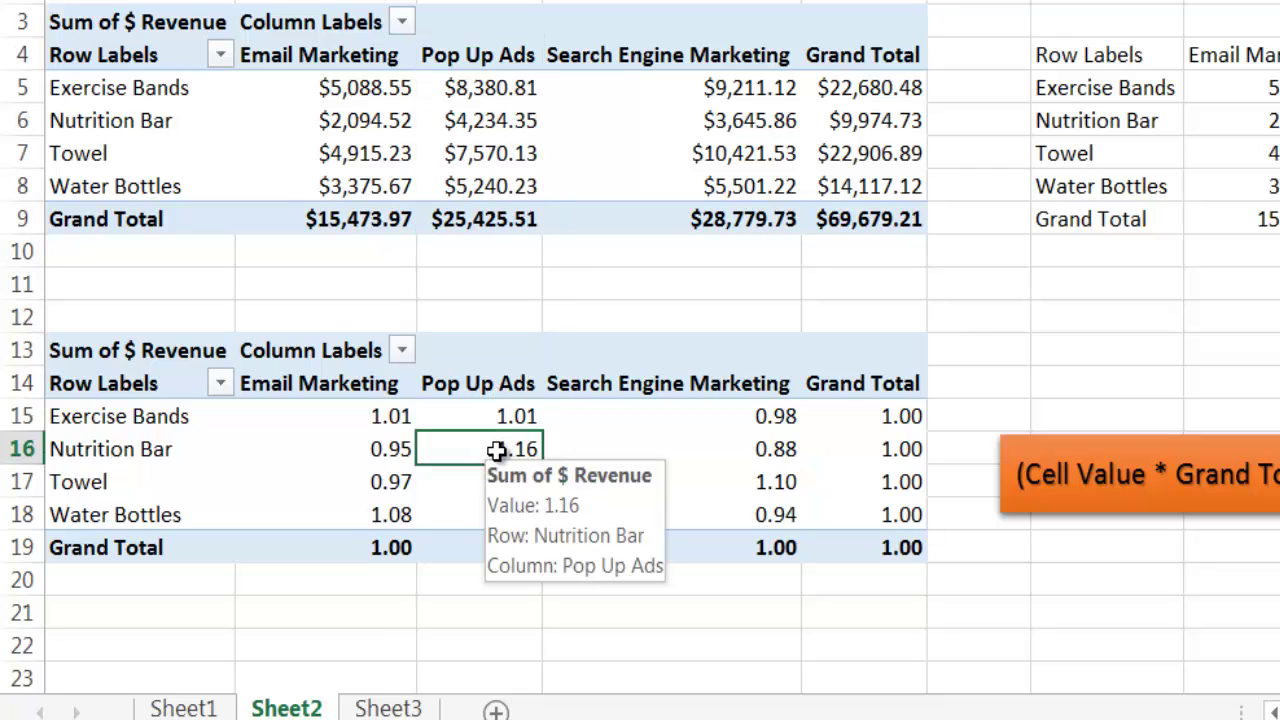
pyautogui.click(489, 88)
pyautogui.moveTo(489, 88)
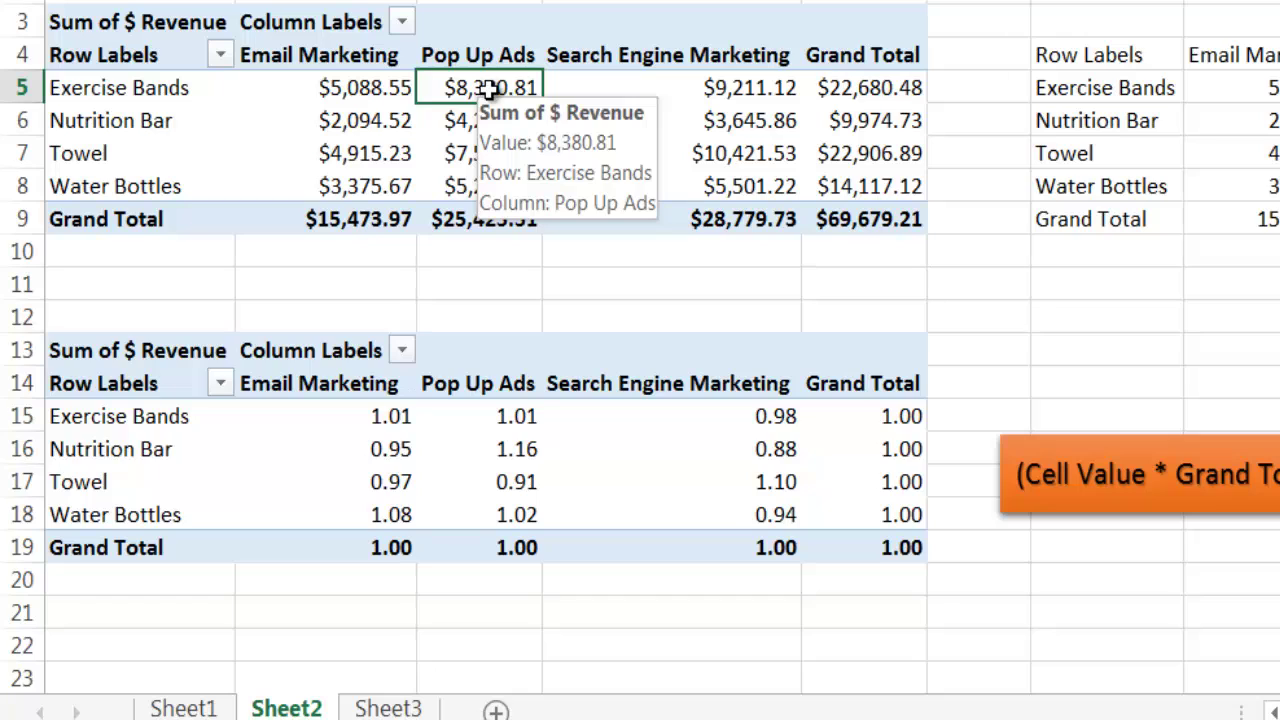
pyautogui.moveTo(497, 451)
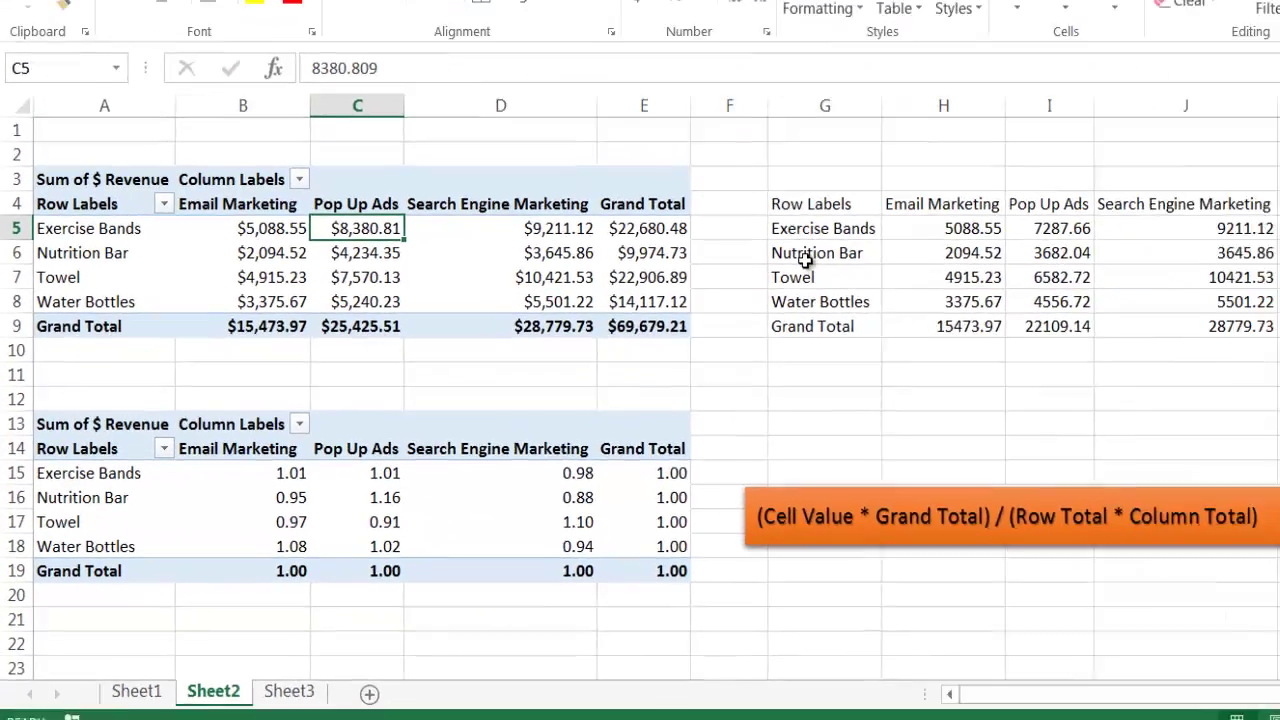
pyautogui.moveTo(1117, 121); pyautogui.dragTo(1279, 158)
pyautogui.moveTo(989, 342); pyautogui.dragTo(1214, 334)
pyautogui.click(314, 518)
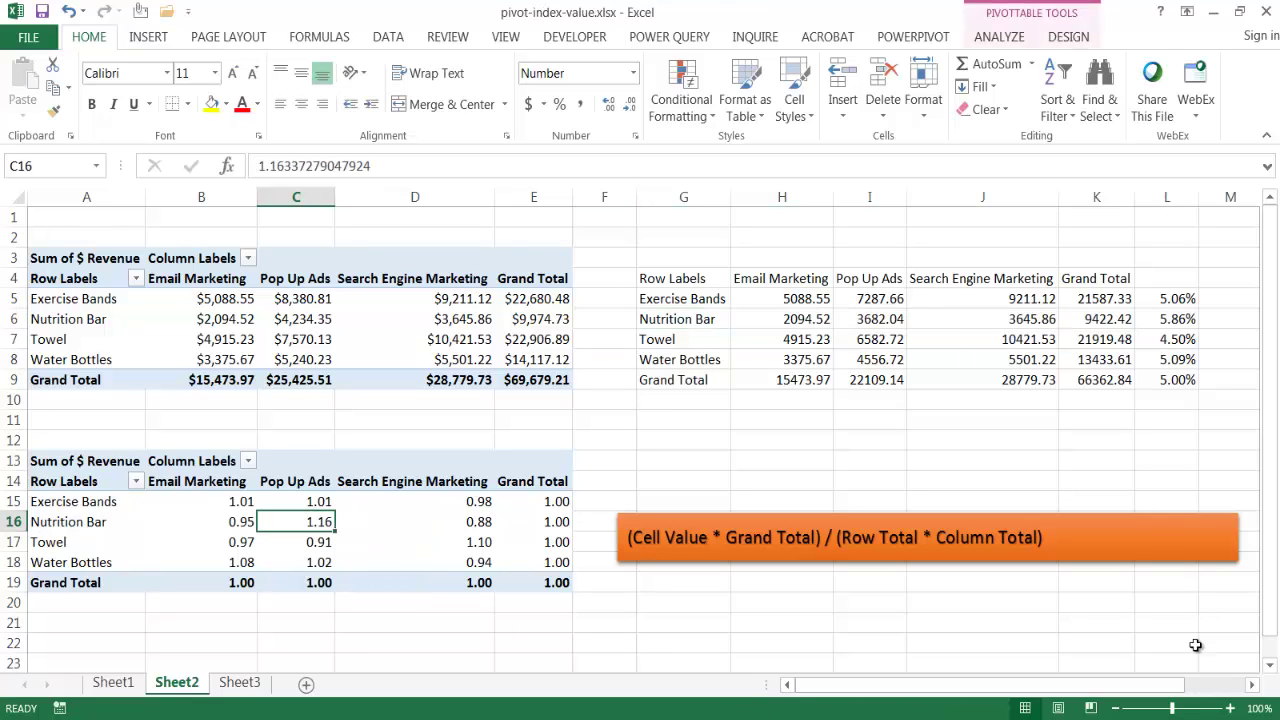
pyautogui.click(312, 502)
pyautogui.click(302, 305)
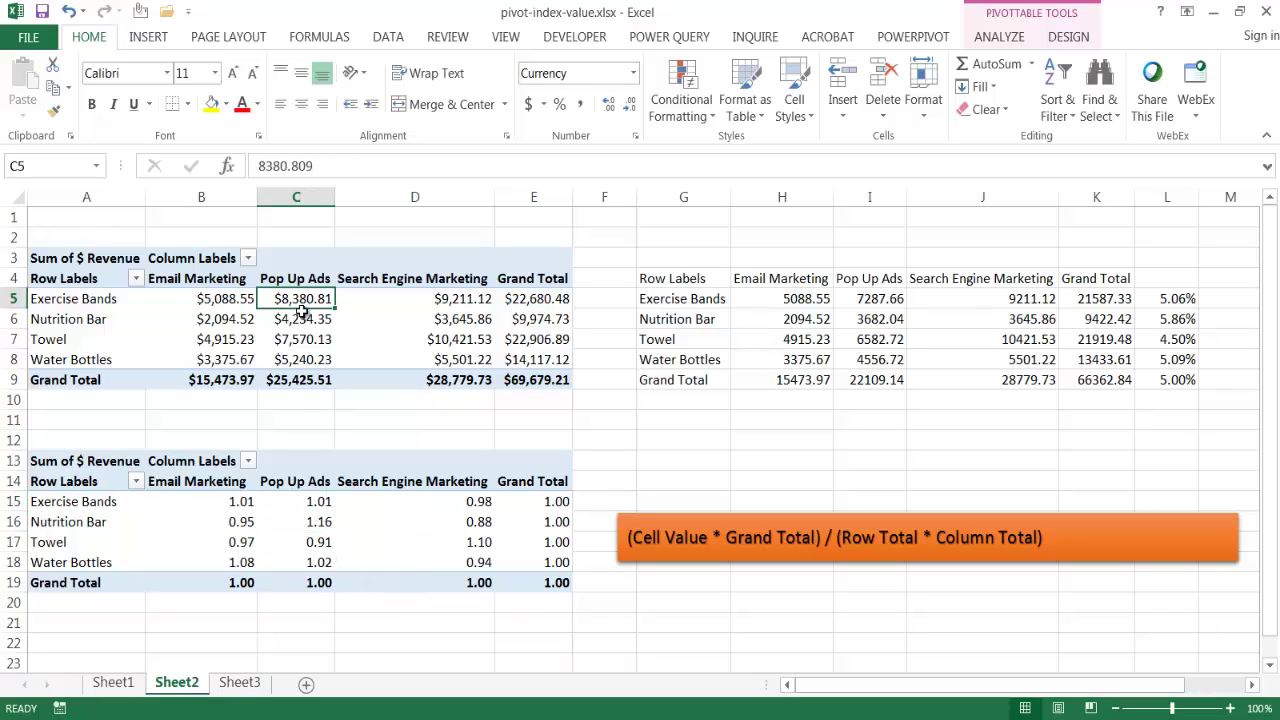
pyautogui.click(306, 318)
pyautogui.click(300, 521)
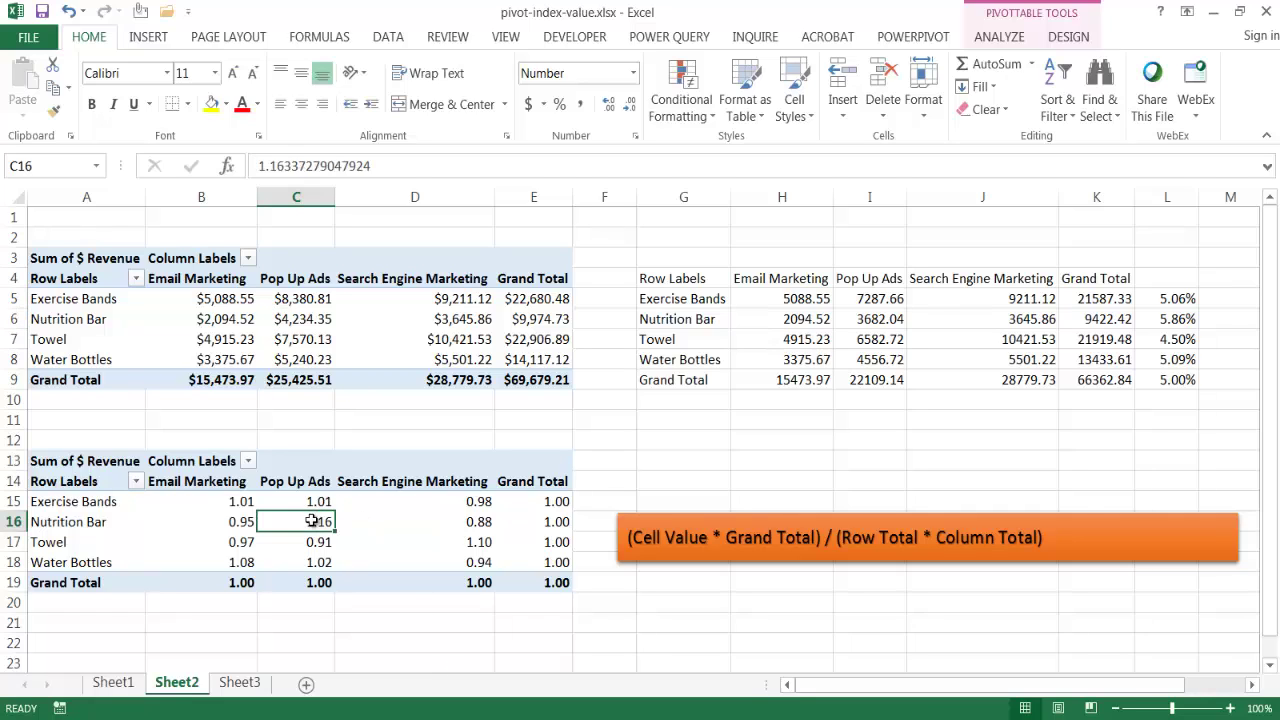
pyautogui.moveTo(312, 521)
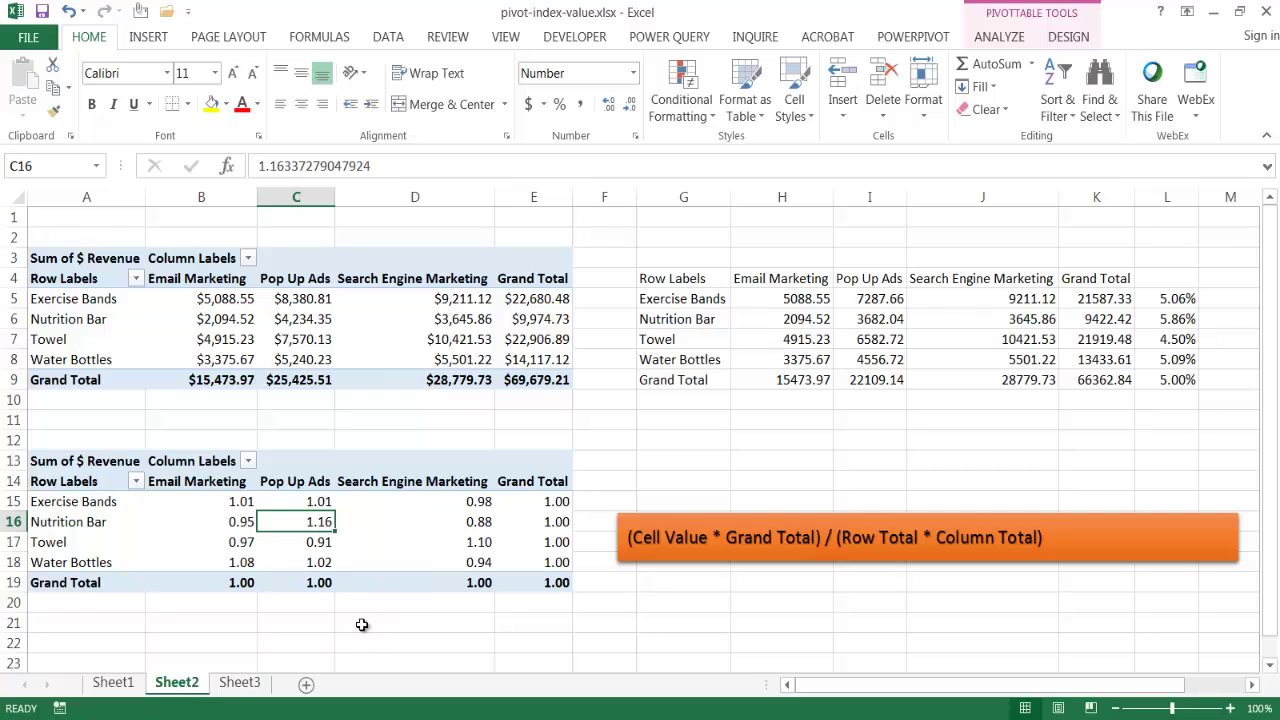